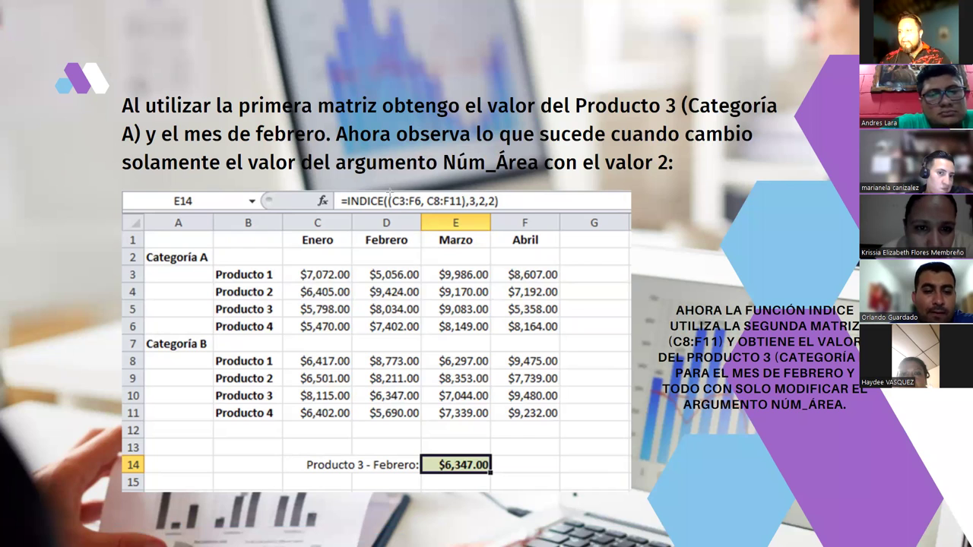
{"action": "left_click", "coordinate": [413, 218]}
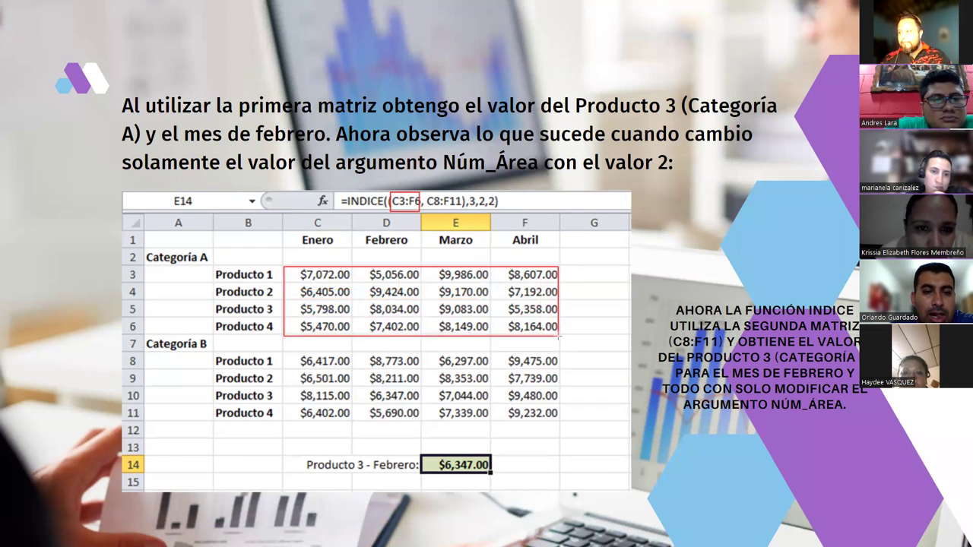
{"action": "left_click", "coordinate": [431, 200]}
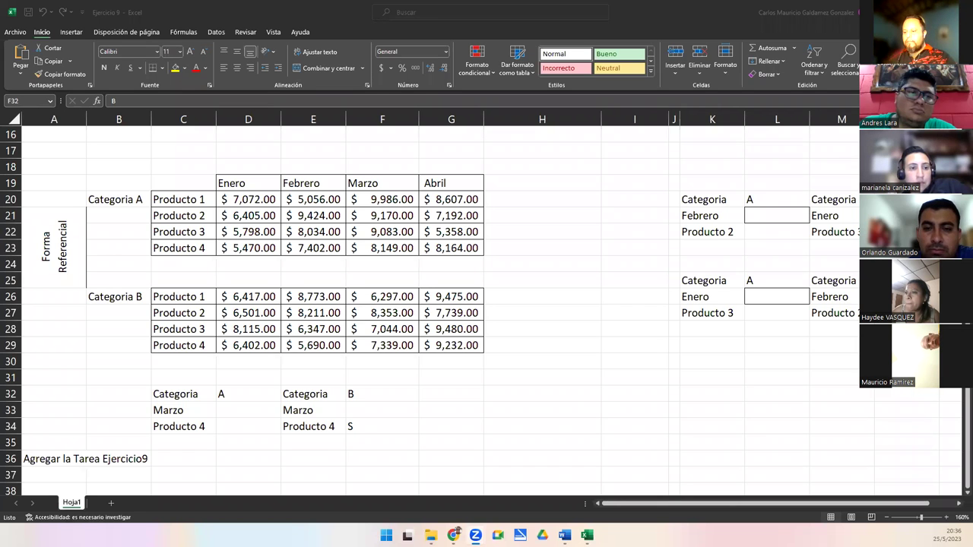
Fill the Producto 3 de Febrero result cell E12 and the Resultado cell I13 with yellow.
{"action": "scroll", "coordinate": [597, 297], "scroll_direction": "up", "scroll_amount": 5}
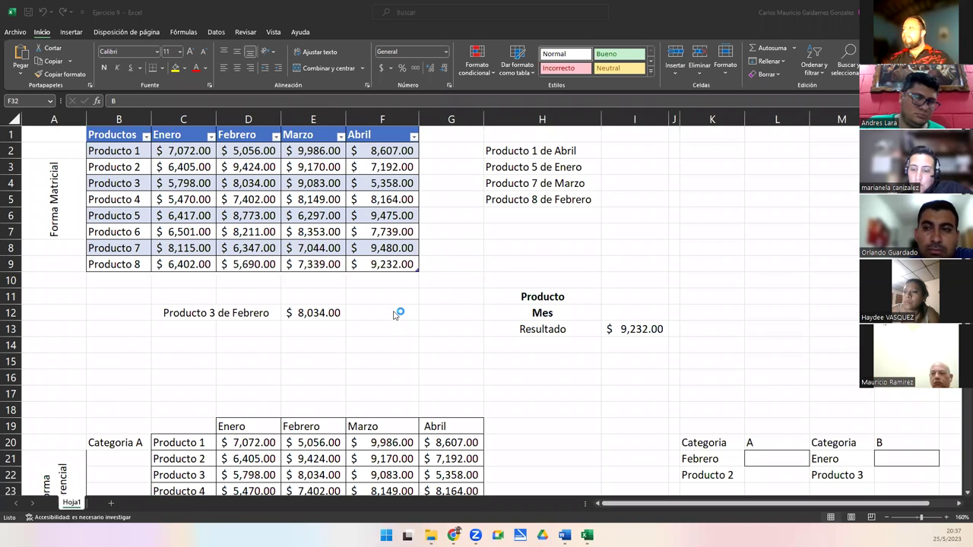
{"action": "left_click", "coordinate": [303, 313]}
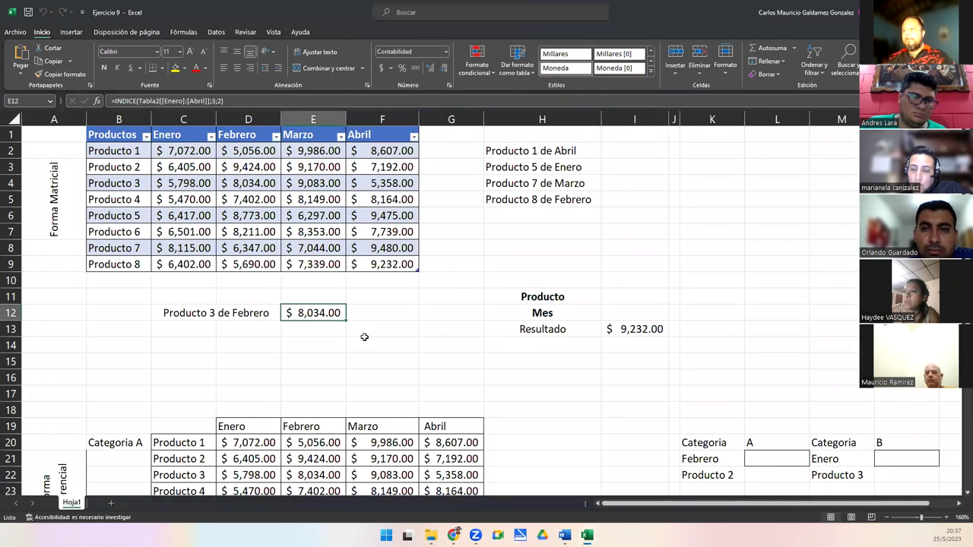
{"action": "left_click", "coordinate": [622, 329], "text": "ctrl"}
{"action": "left_click", "coordinate": [173, 68]}
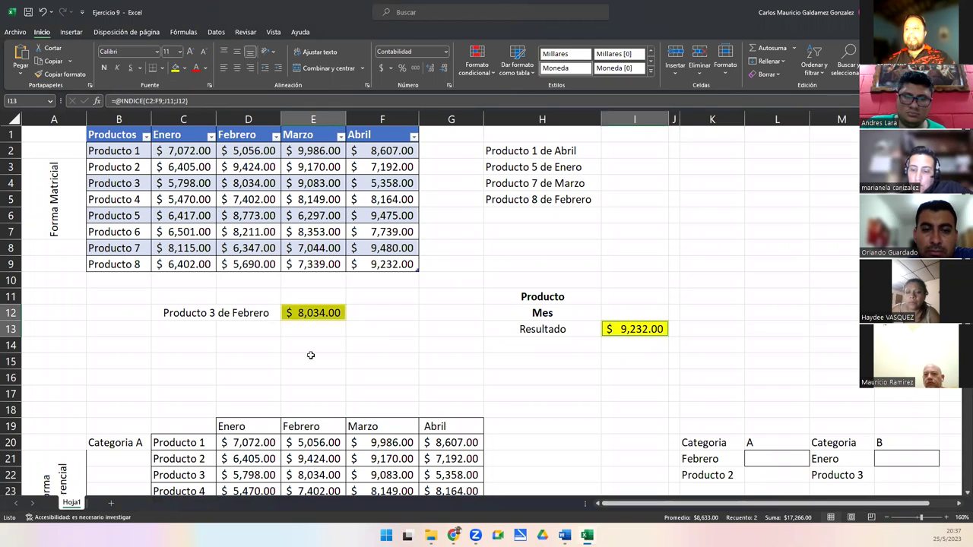
{"action": "left_click", "coordinate": [299, 345]}
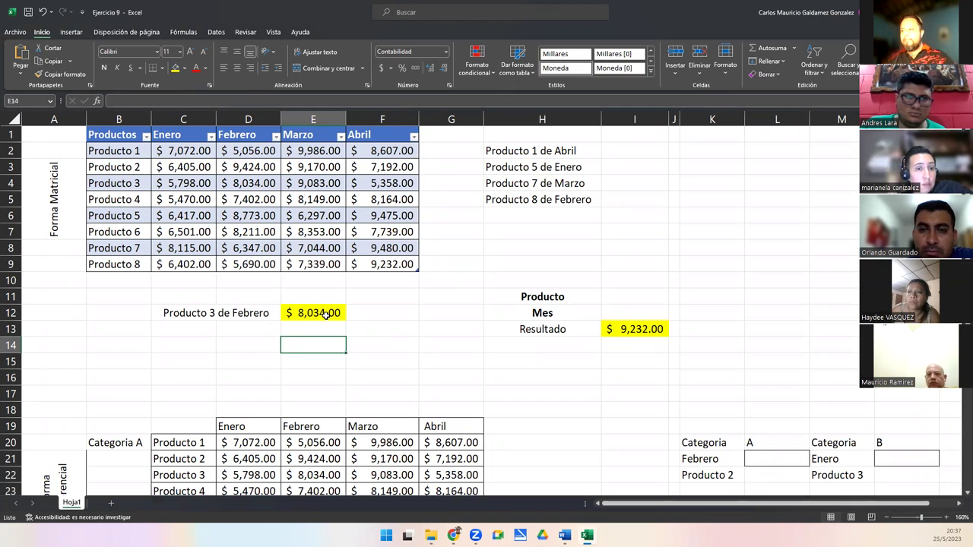
Examine the formula in E12 and compare the Forma Matricial and Forma Referencial sections of the sheet.
{"action": "left_click", "coordinate": [325, 315]}
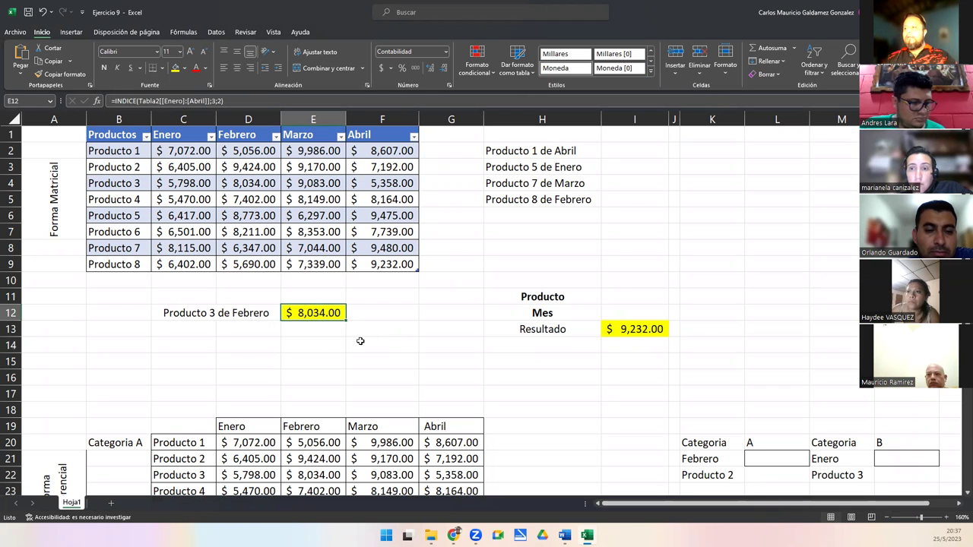
{"action": "left_click", "coordinate": [321, 341]}
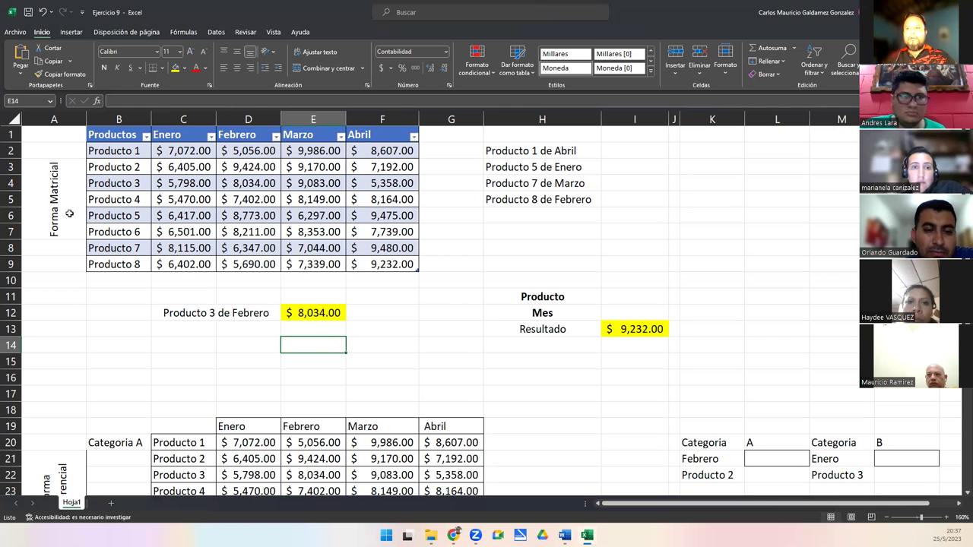
{"action": "left_click", "coordinate": [69, 214]}
{"action": "scroll", "coordinate": [90, 273], "scroll_direction": "down", "scroll_amount": 5}
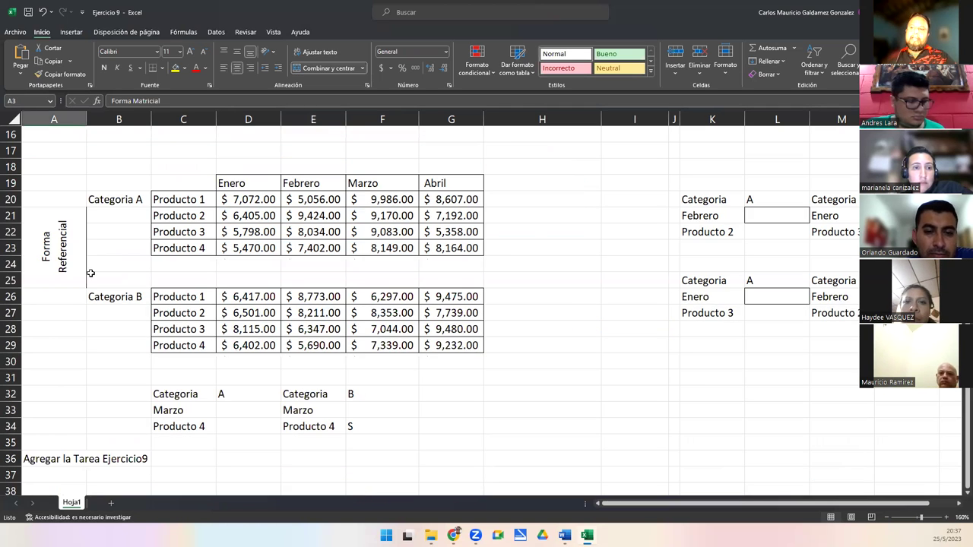
{"action": "left_click", "coordinate": [82, 268]}
{"action": "scroll", "coordinate": [236, 301], "scroll_direction": "up", "scroll_amount": 5}
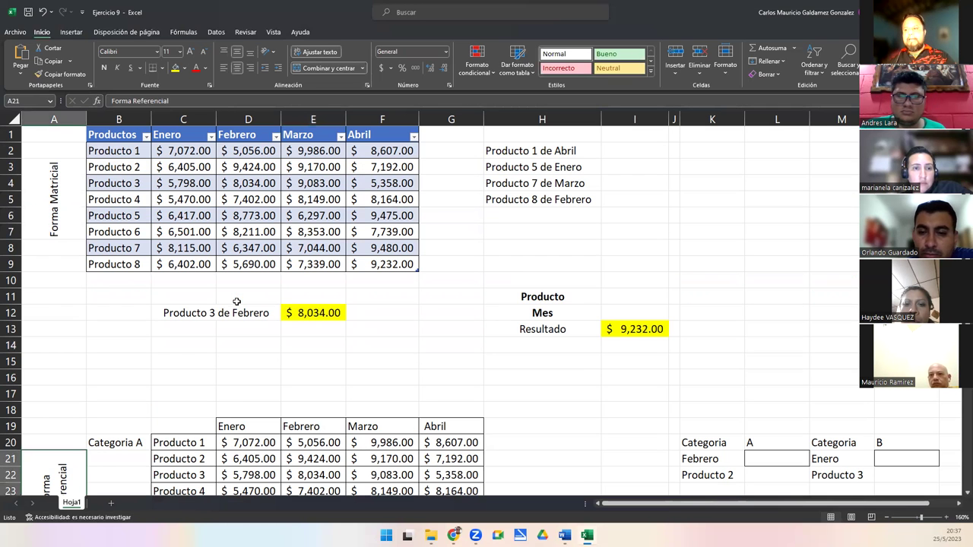
{"action": "scroll", "coordinate": [237, 302], "scroll_direction": "down", "scroll_amount": 5}
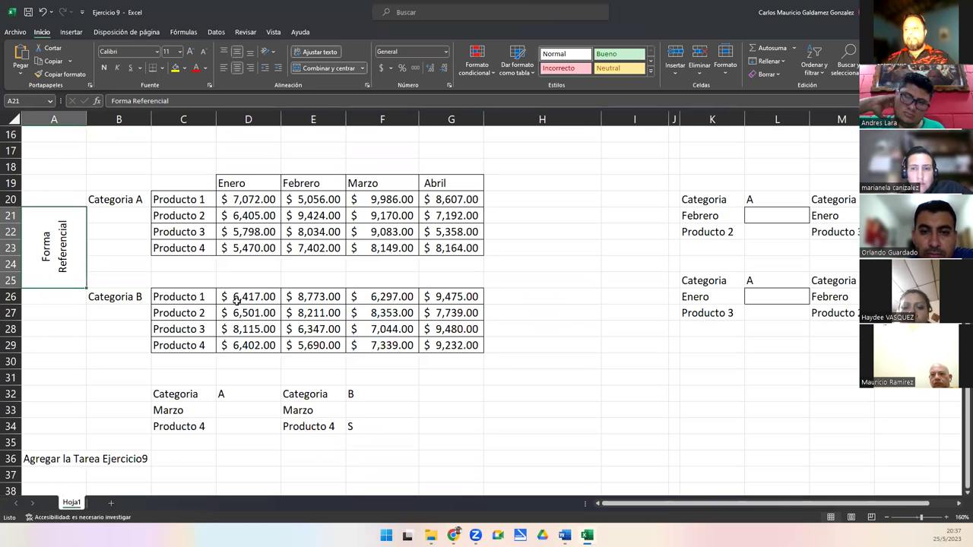
{"action": "scroll", "coordinate": [237, 302], "scroll_direction": "up", "scroll_amount": 5}
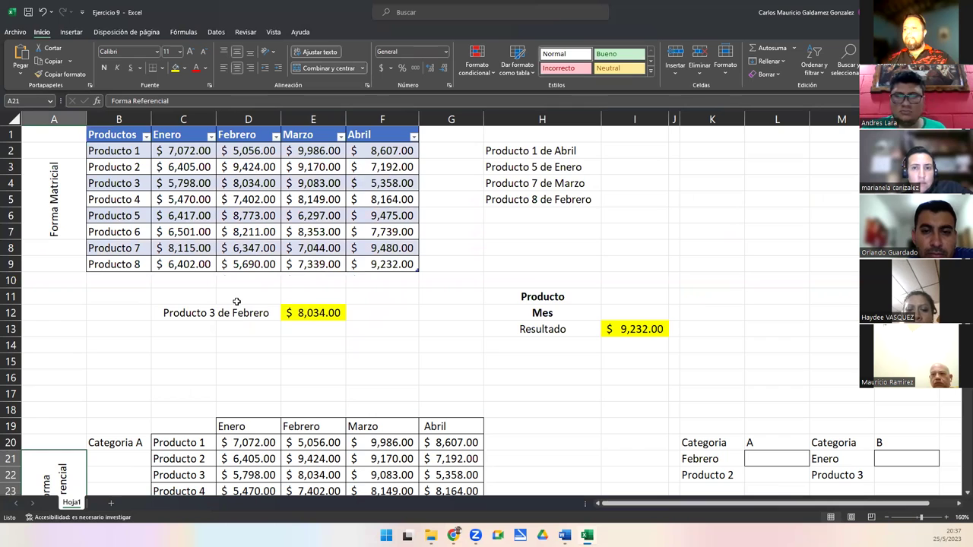
Review the product table's headers and the INDICE formulas in the yellow result cells E12 and I13.
{"action": "left_click", "coordinate": [108, 136]}
{"action": "left_click", "coordinate": [169, 135]}
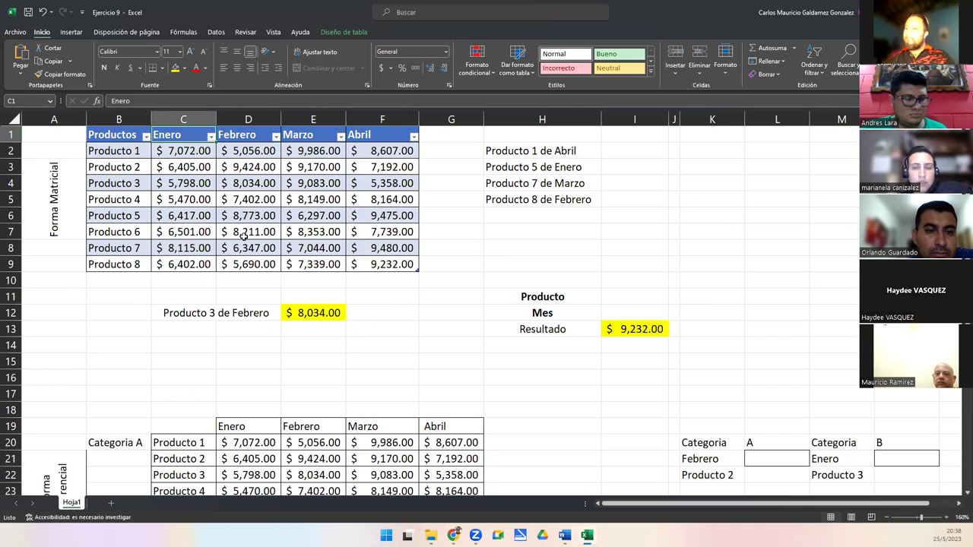
{"action": "left_click", "coordinate": [299, 311]}
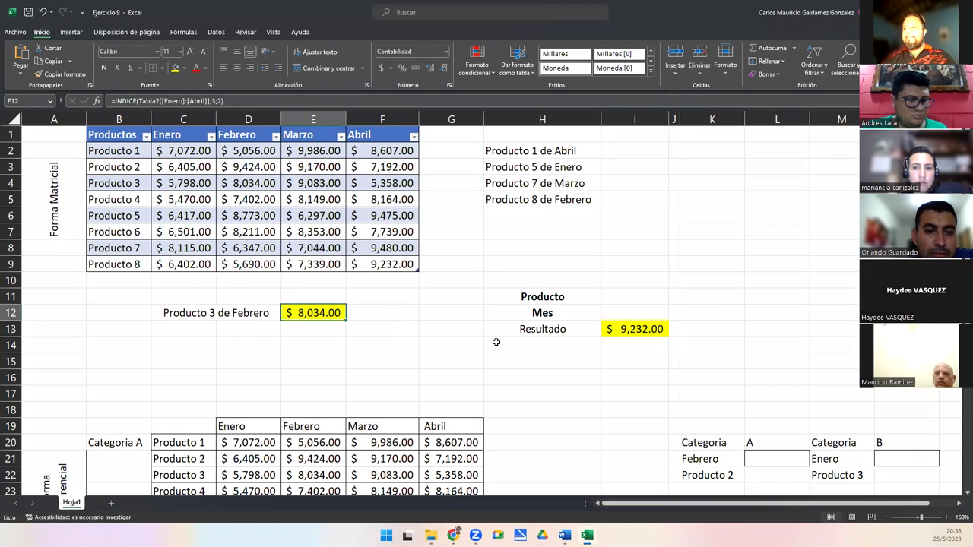
{"action": "left_click", "coordinate": [628, 332], "text": "ctrl"}
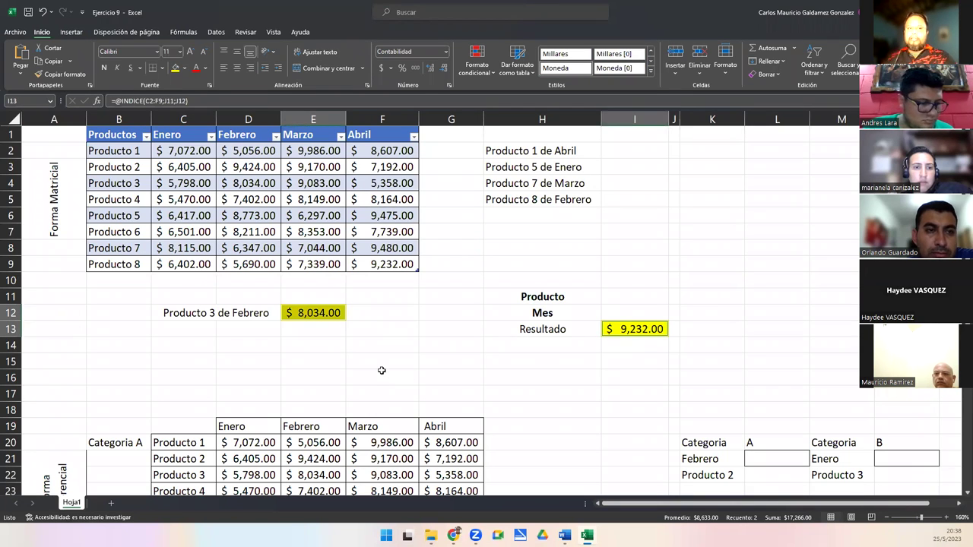
{"action": "scroll", "coordinate": [382, 371], "scroll_direction": "down", "scroll_amount": 5}
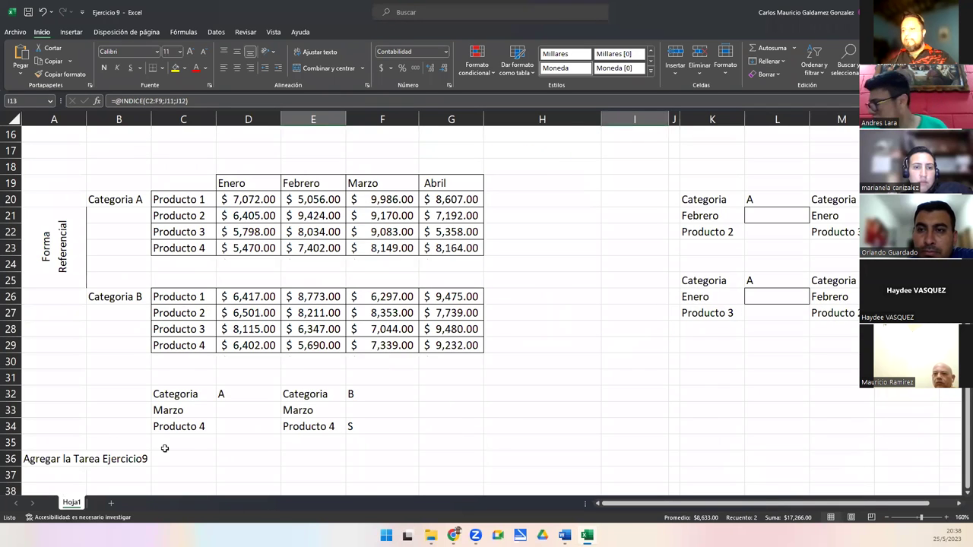
{"action": "scroll", "coordinate": [299, 408], "scroll_direction": "up", "scroll_amount": 5}
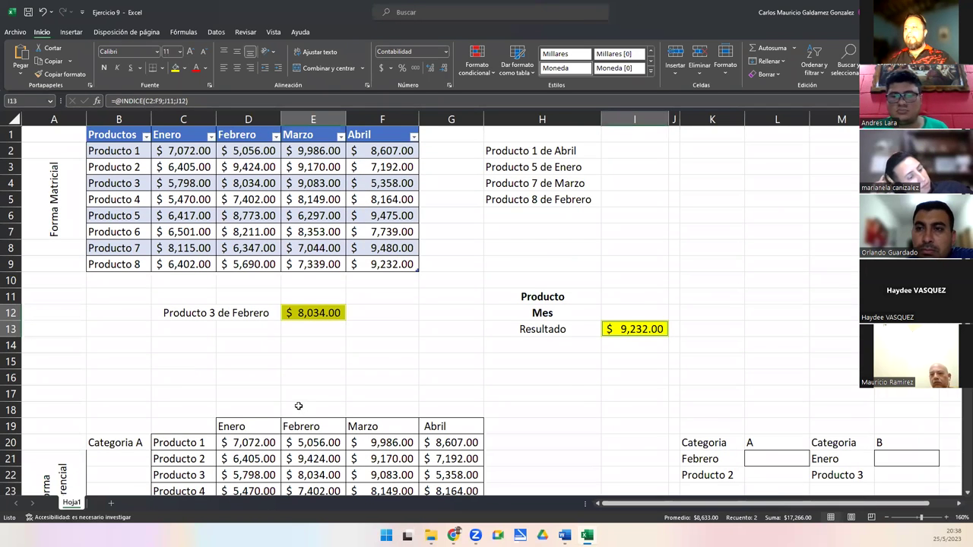
{"action": "left_click", "coordinate": [293, 343]}
{"action": "left_click", "coordinate": [287, 329]}
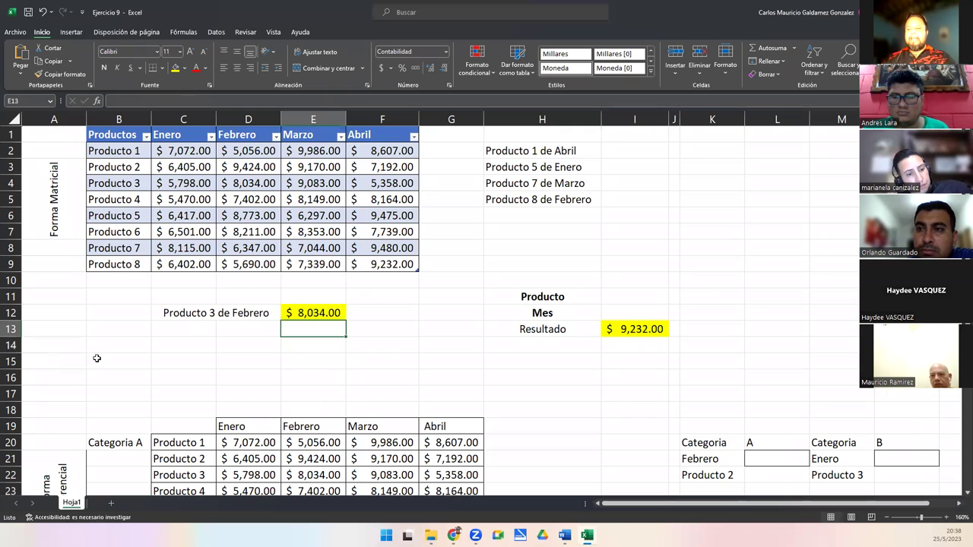
Select row 4 and column D together to trace where Producto 3 and Febrero intersect.
{"action": "left_click", "coordinate": [173, 315]}
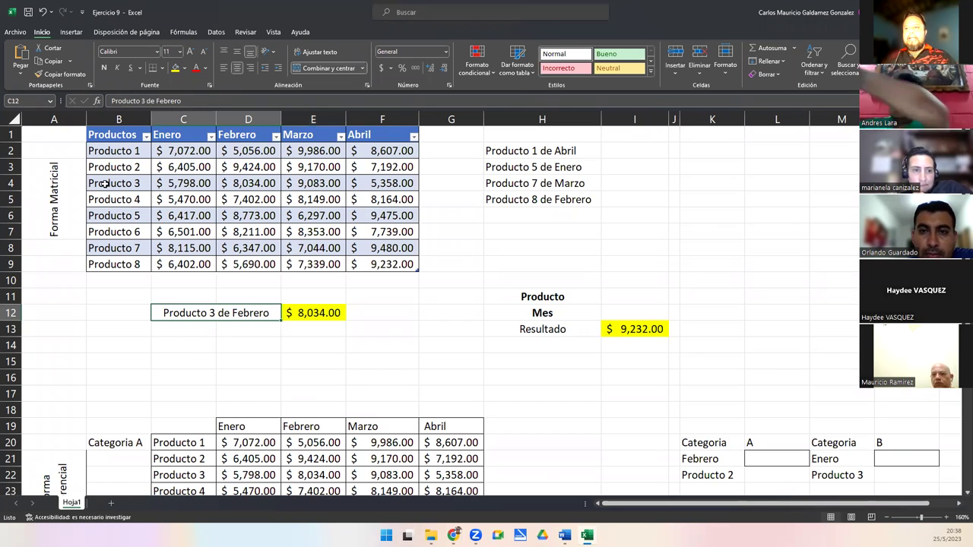
{"action": "left_click", "coordinate": [11, 183]}
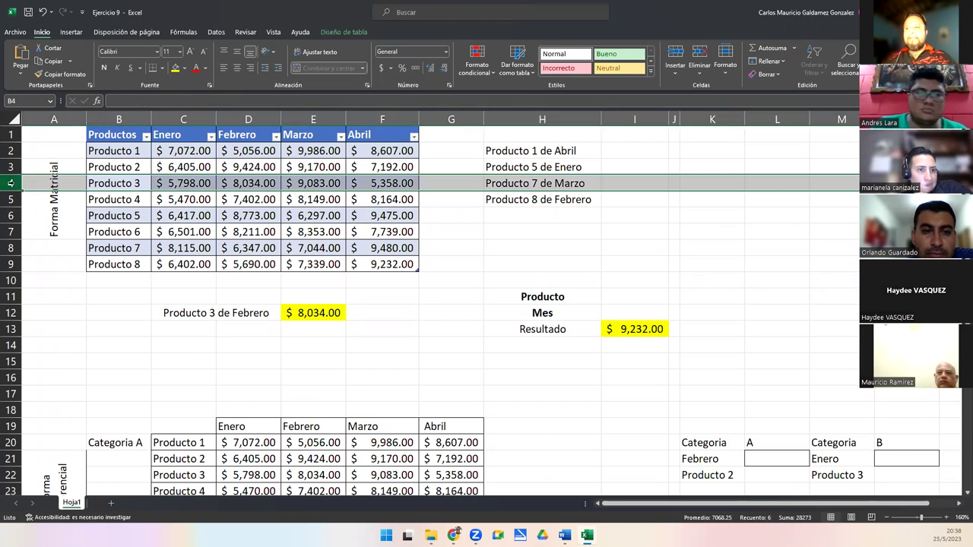
{"action": "left_click", "coordinate": [251, 119], "text": "ctrl"}
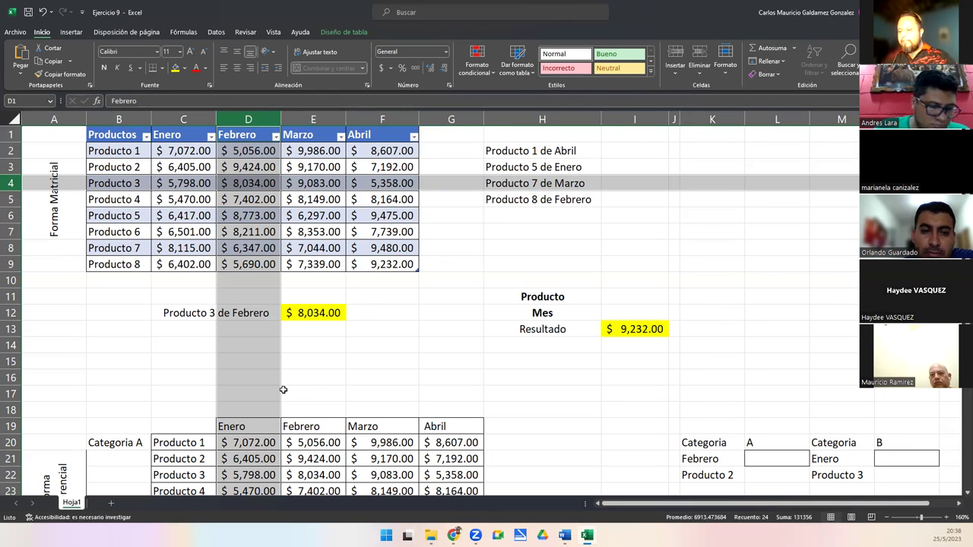
Clear cell E12 and re-enter =INDICE(Tabla2[[Enero]:[Abril]];3;2), taking the table values C2:F9 as the matrix.
{"action": "left_click", "coordinate": [307, 314]}
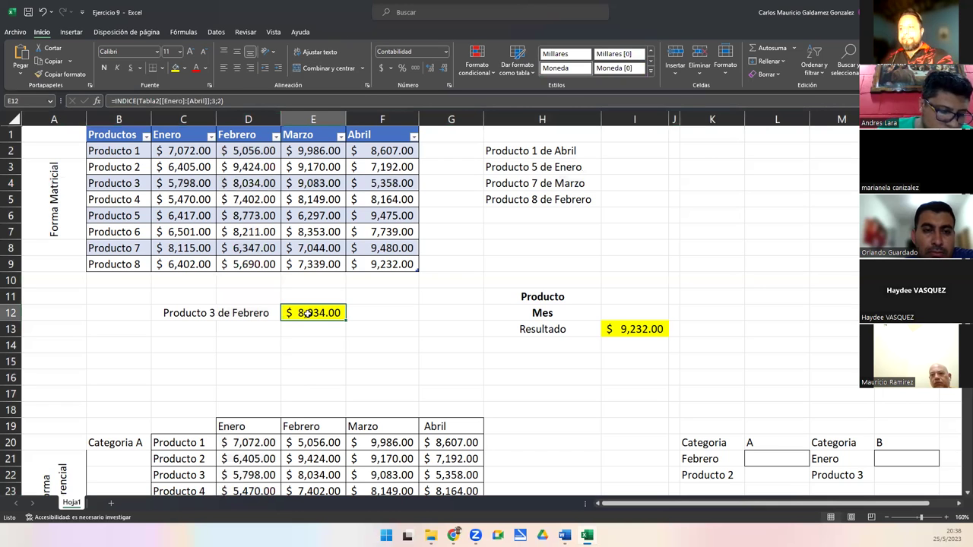
{"action": "key", "text": "Delete"}
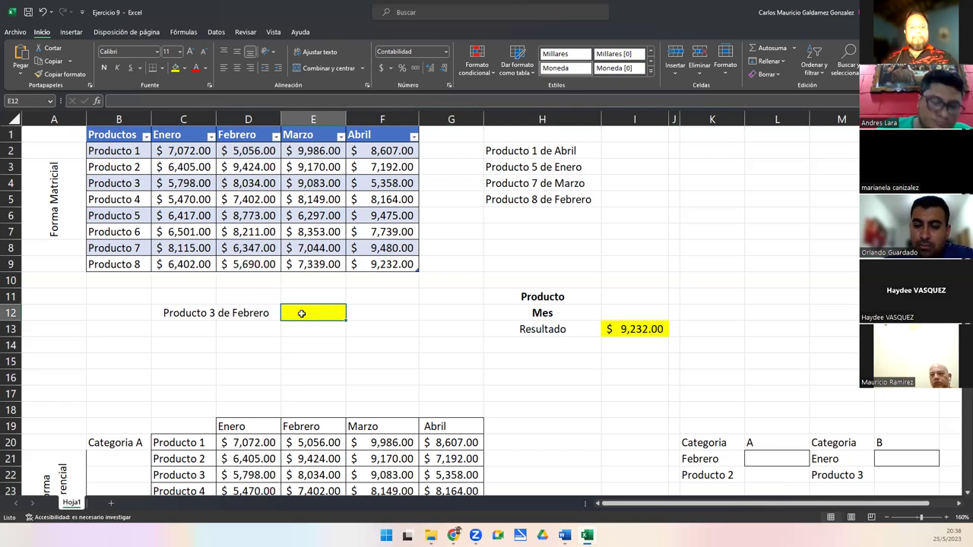
{"action": "type", "text": "=indice"}
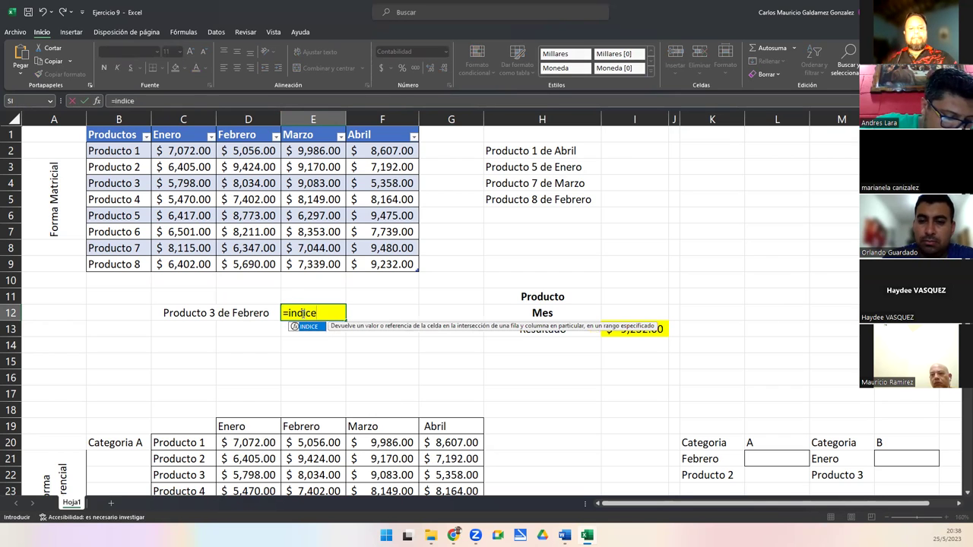
{"action": "key", "text": "Tab"}
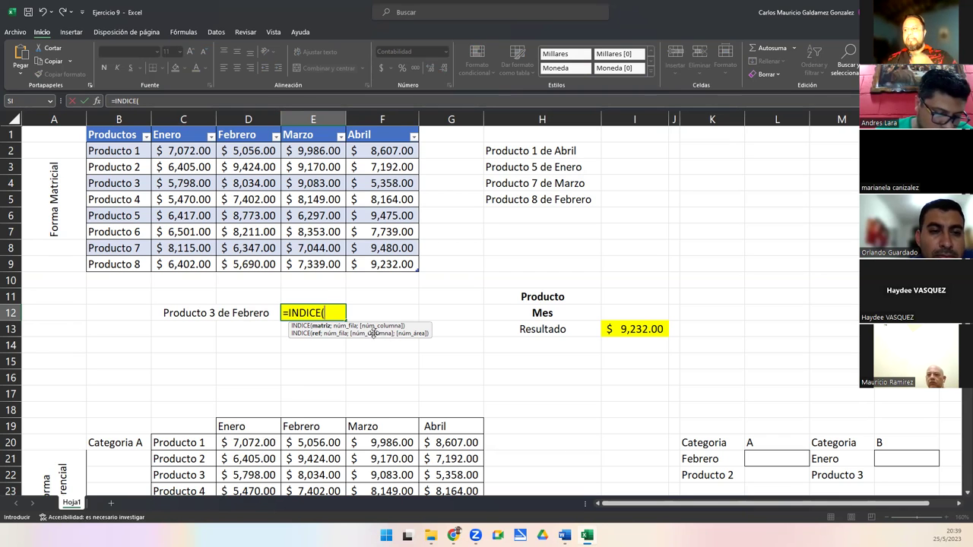
{"action": "left_click", "coordinate": [327, 313]}
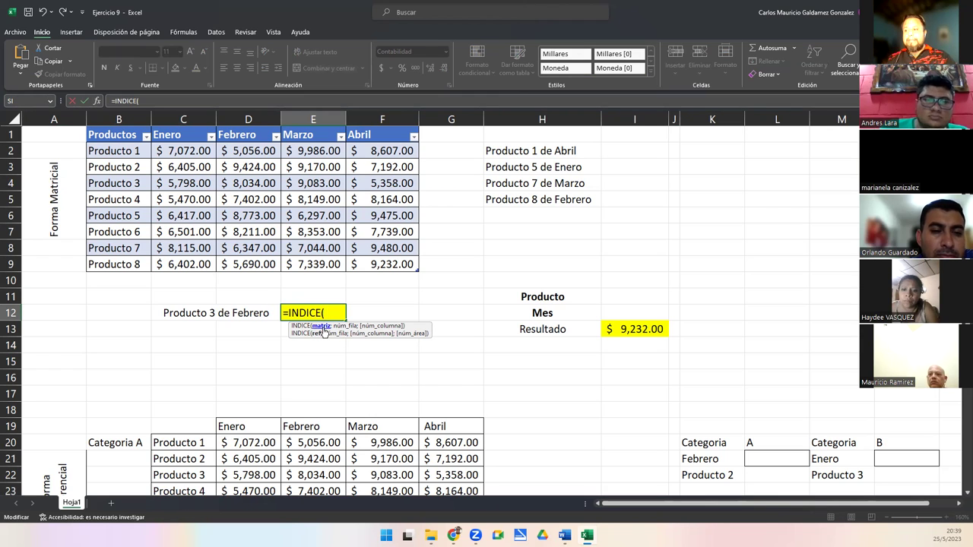
{"action": "left_click_drag", "start_coordinate": [174, 152], "coordinate": [375, 263]}
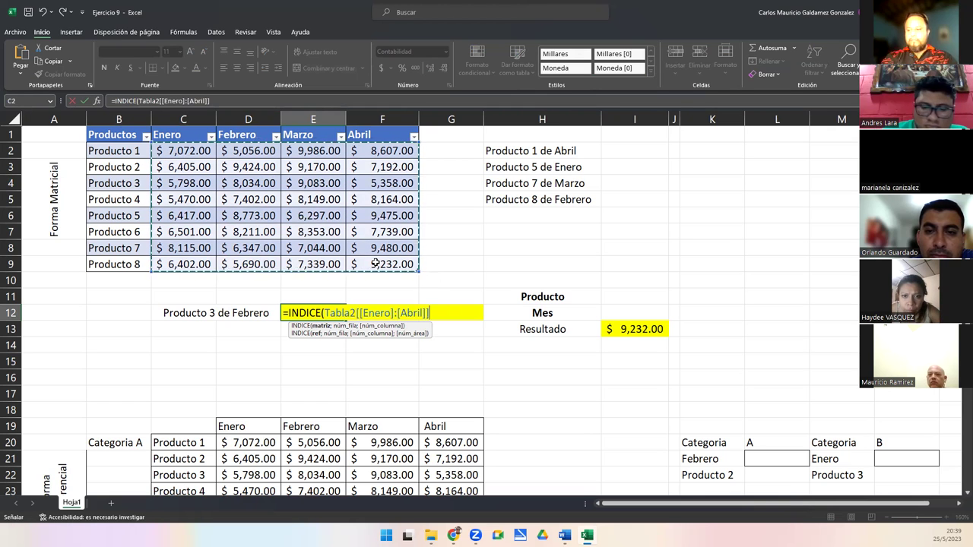
{"action": "type", "text": ";"}
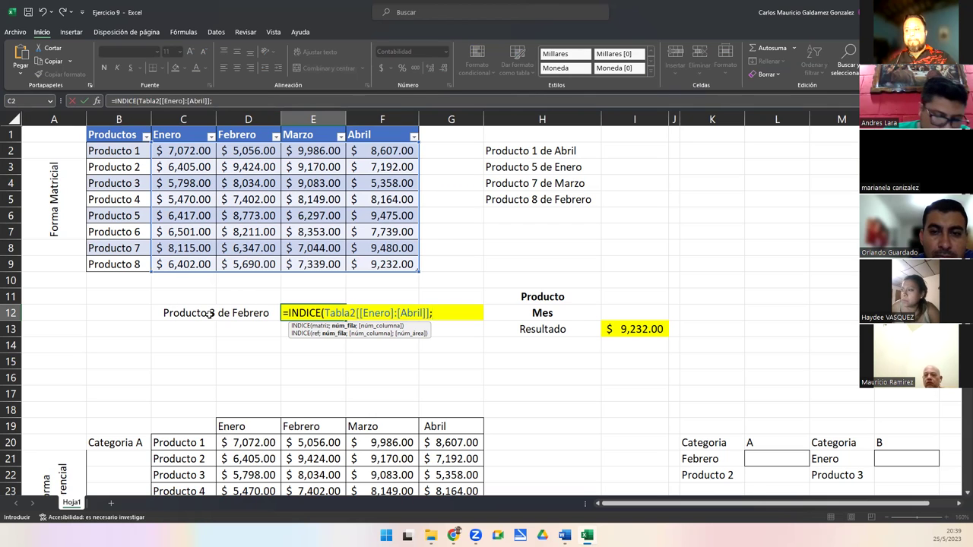
{"action": "type", "text": "3"}
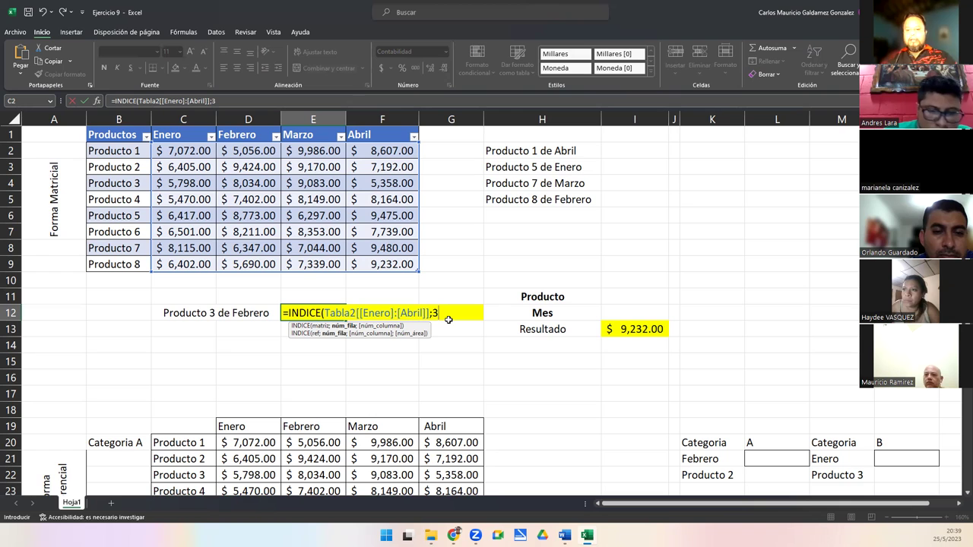
{"action": "type", "text": ";2"}
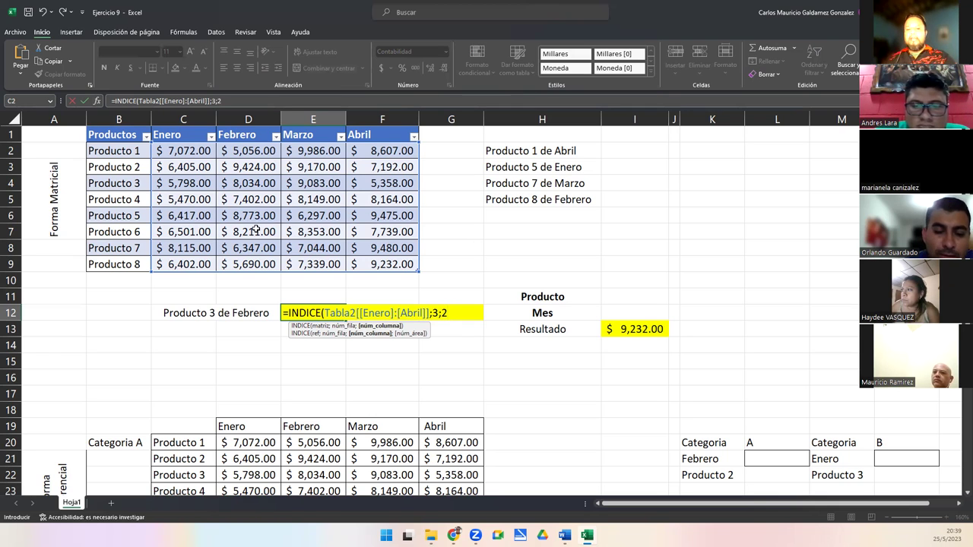
{"action": "type", "text": ";"}
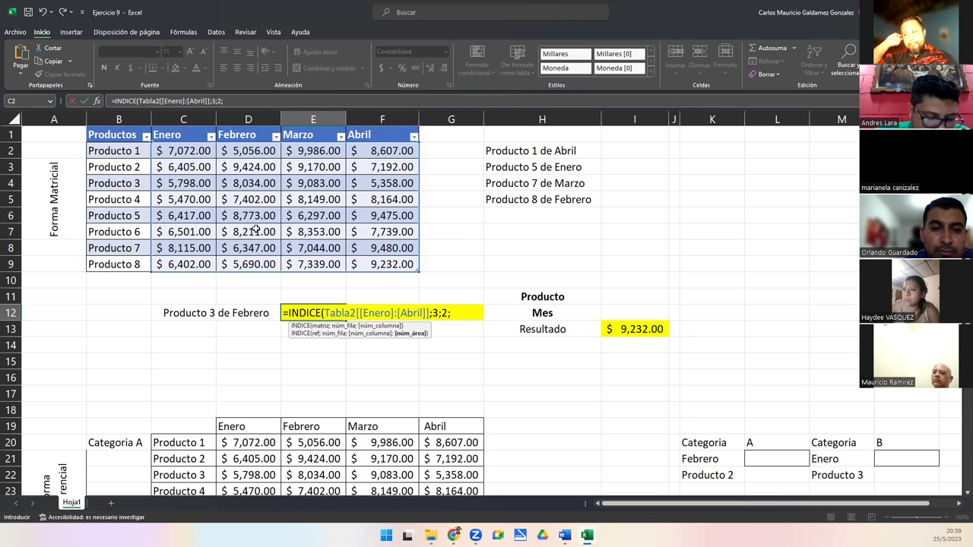
{"action": "key", "text": "BackSpace"}
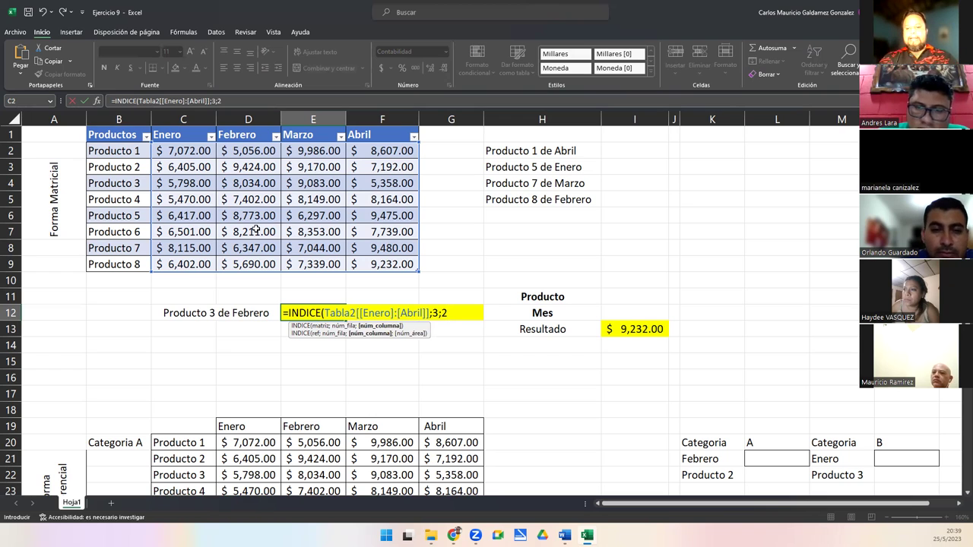
{"action": "type", "text": ")"}
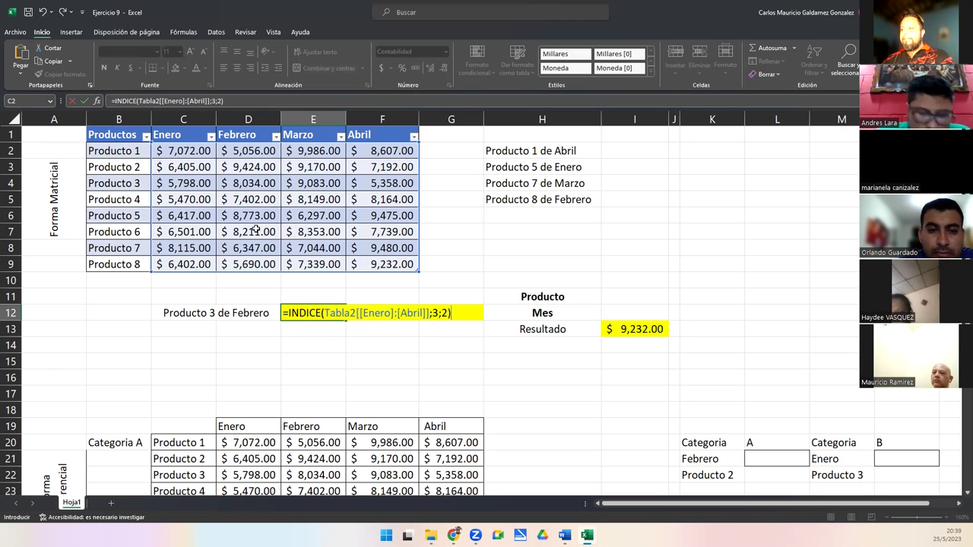
{"action": "key", "text": "Return"}
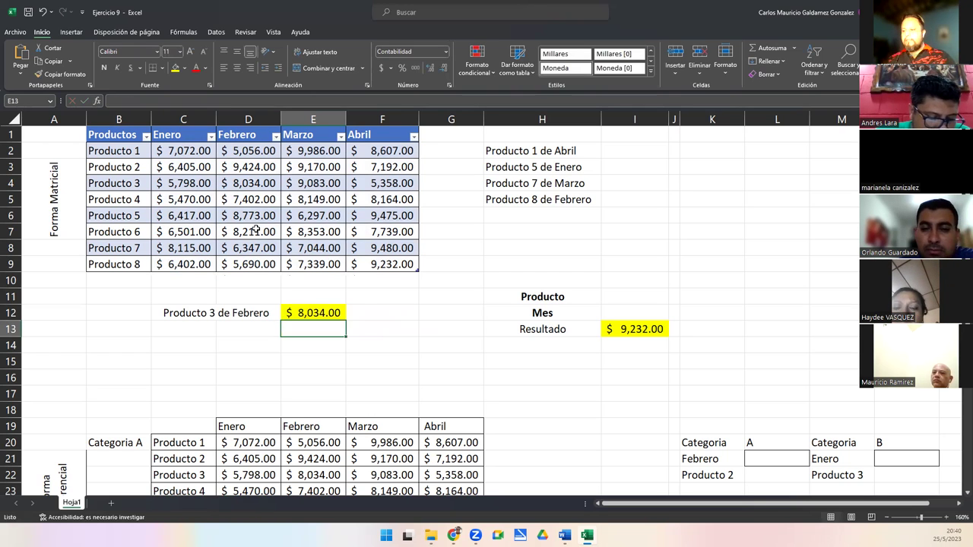
{"action": "left_click", "coordinate": [314, 314]}
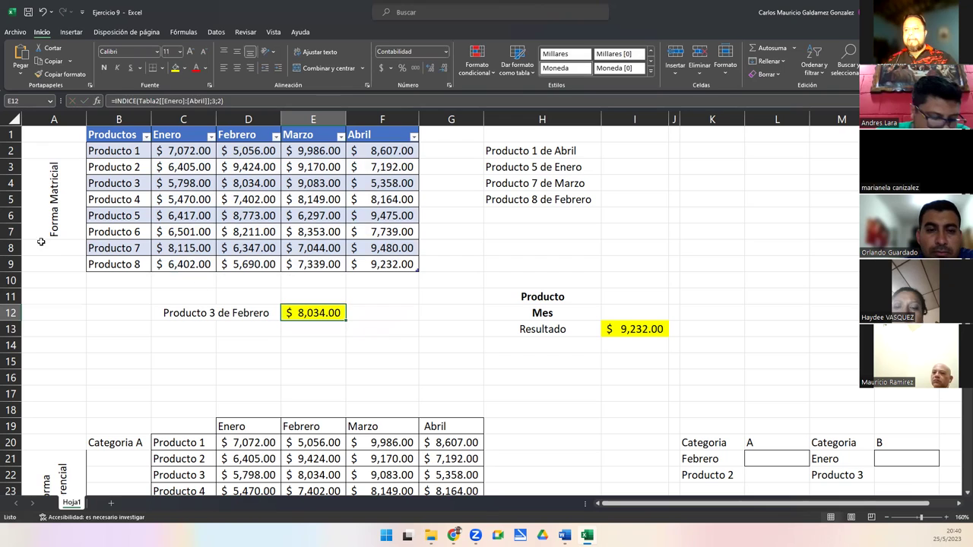
Select row 4 and column D together to trace their intersection, and compare it with the INDICE formula in E12.
{"action": "left_click", "coordinate": [9, 183]}
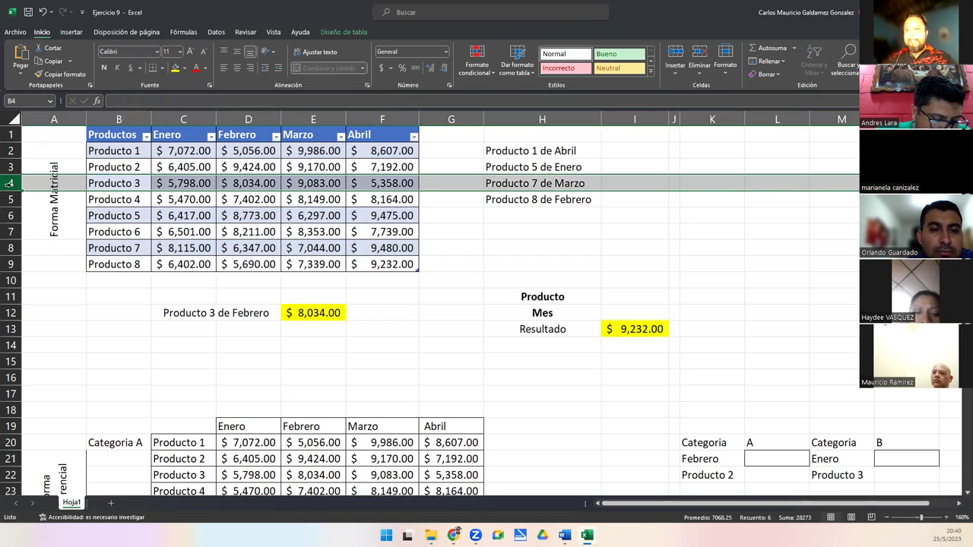
{"action": "left_click", "coordinate": [247, 119], "text": "ctrl"}
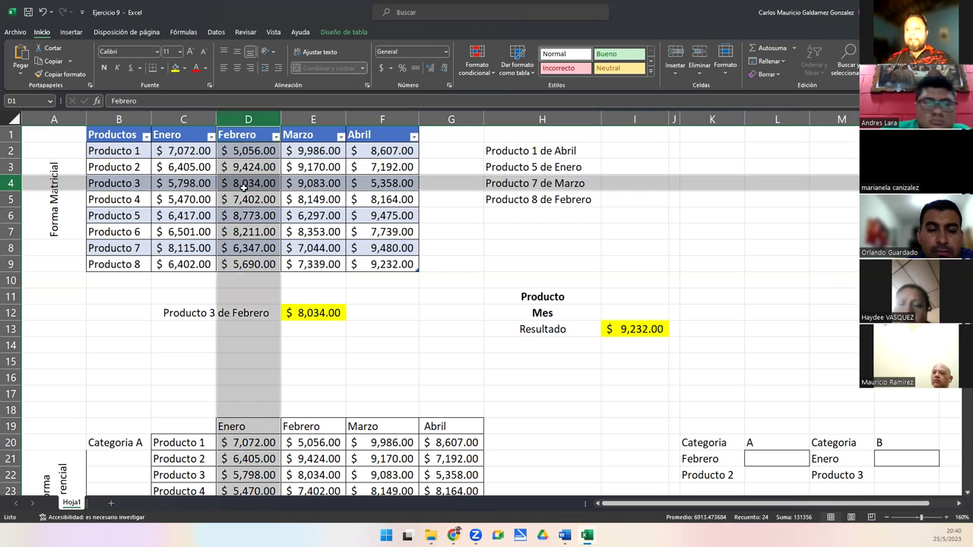
{"action": "double_click", "coordinate": [313, 313]}
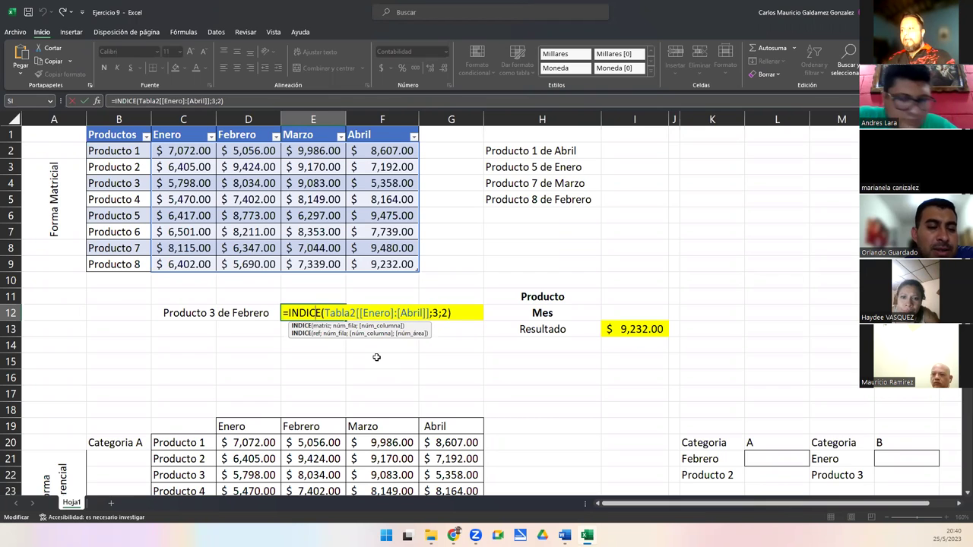
{"action": "key", "text": "Return"}
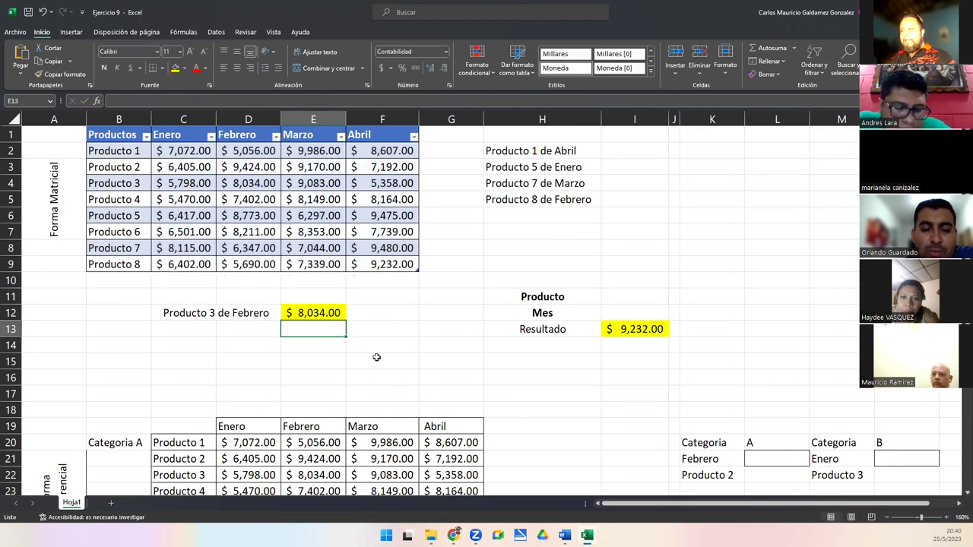
{"action": "left_click", "coordinate": [301, 312]}
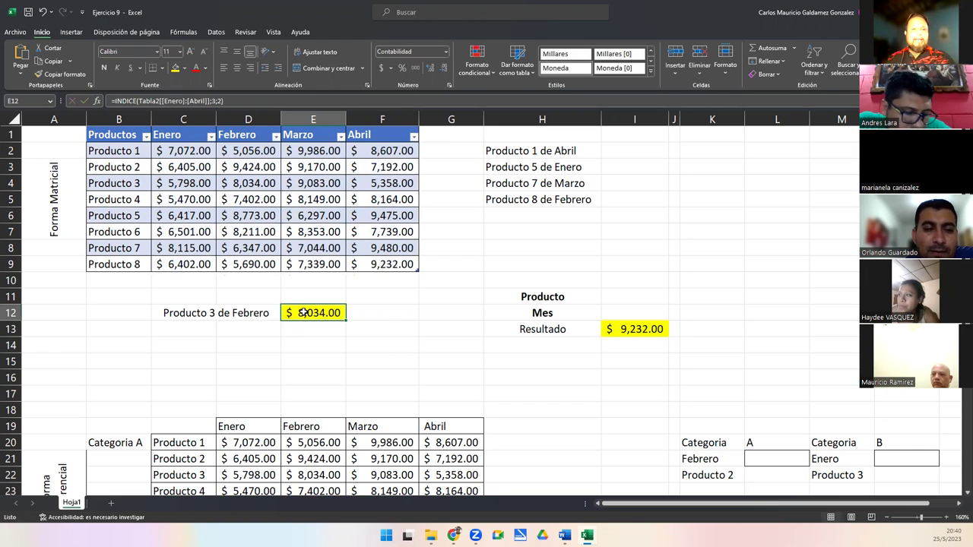
{"action": "double_click", "coordinate": [303, 313]}
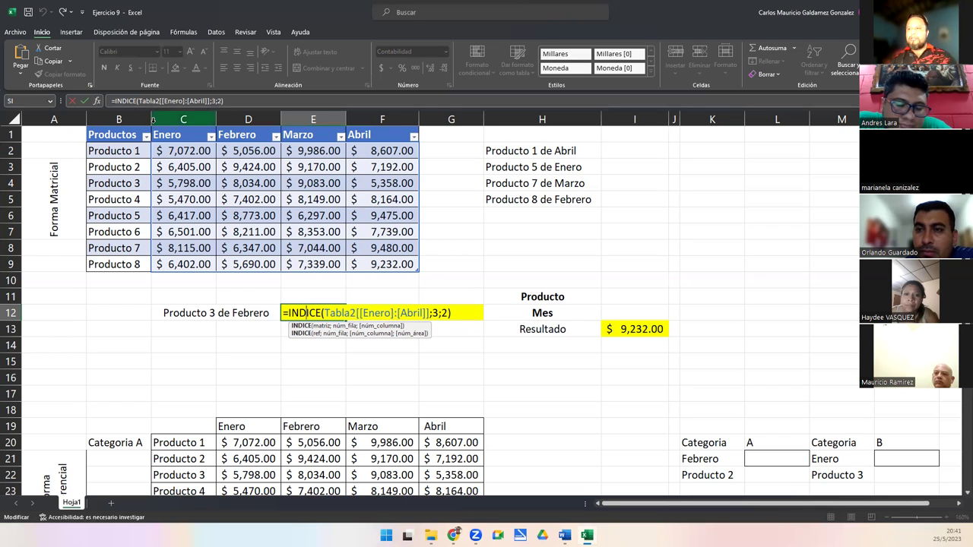
Select the sales values C2:F9 to examine the range that serves as the matrix, starting from C2.
{"action": "left_click", "coordinate": [167, 150]}
{"action": "left_click_drag", "start_coordinate": [166, 151], "coordinate": [414, 266]}
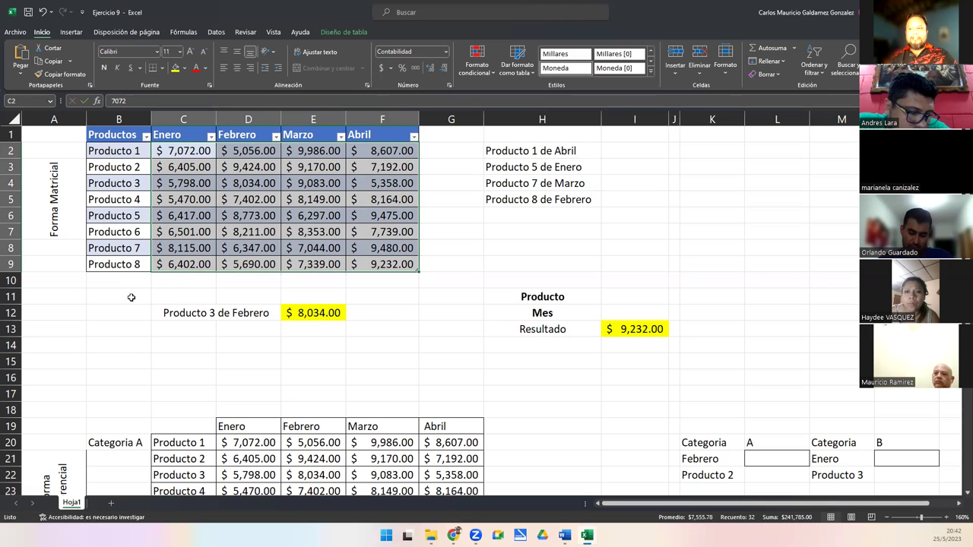
{"action": "left_click", "coordinate": [147, 278]}
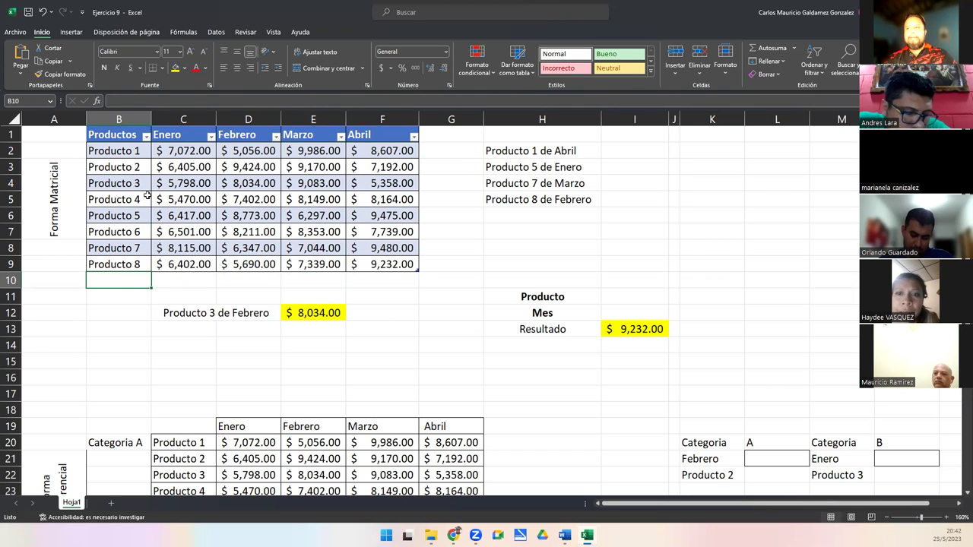
{"action": "left_click", "coordinate": [189, 152]}
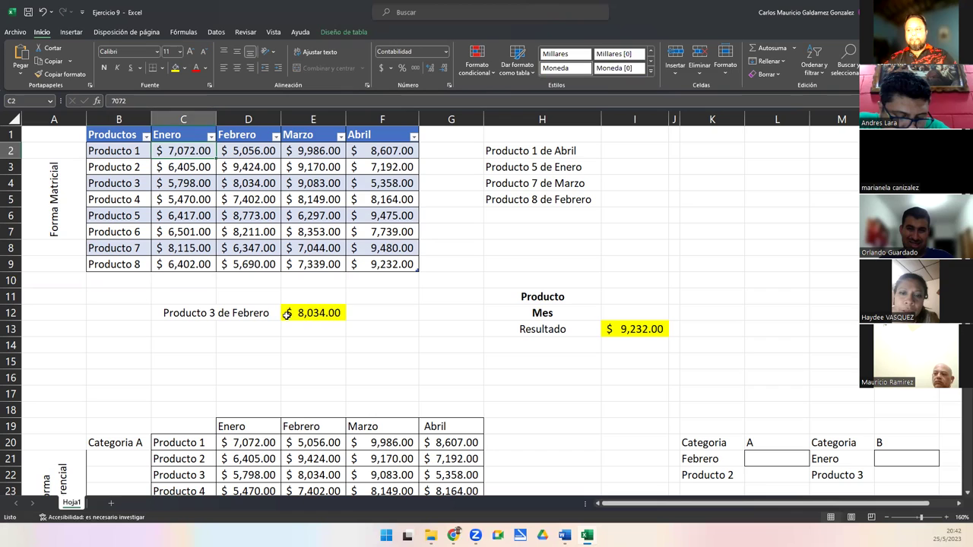
Review each argument of the E12 formula: the matrix Tabla2[[Enero]:[Abril]], row number 3 and column number 2.
{"action": "double_click", "coordinate": [286, 314]}
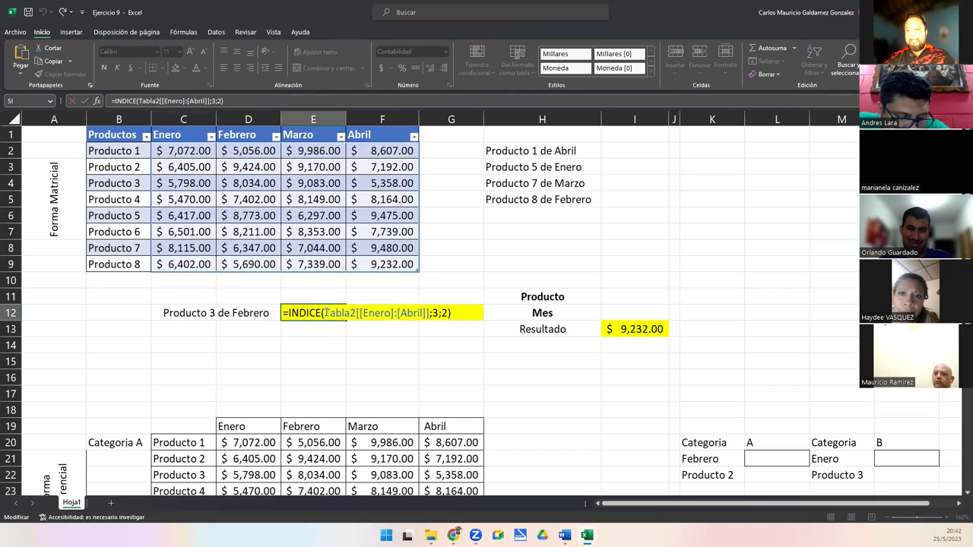
{"action": "left_click_drag", "start_coordinate": [325, 312], "coordinate": [429, 313]}
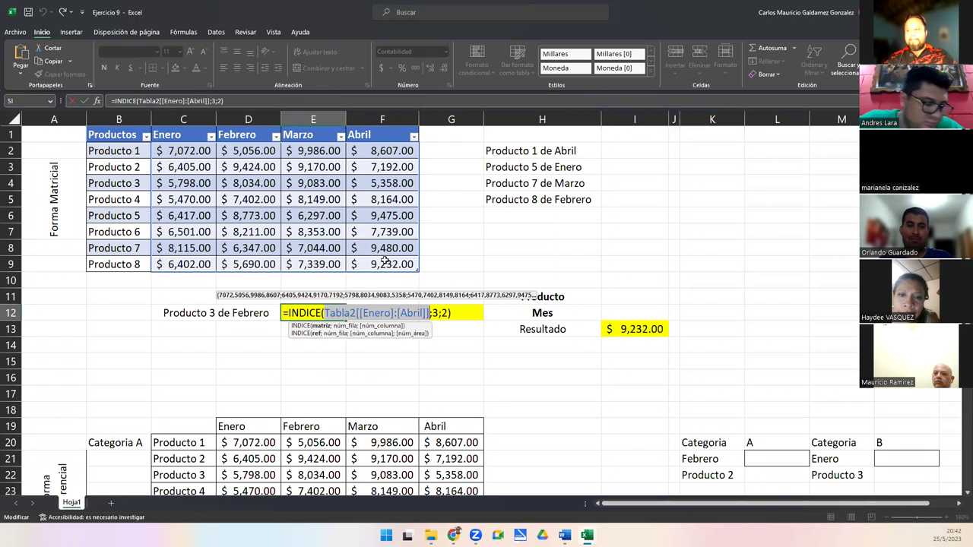
{"action": "left_click", "coordinate": [435, 313]}
{"action": "left_click", "coordinate": [435, 313]}
{"action": "double_click", "coordinate": [447, 313]}
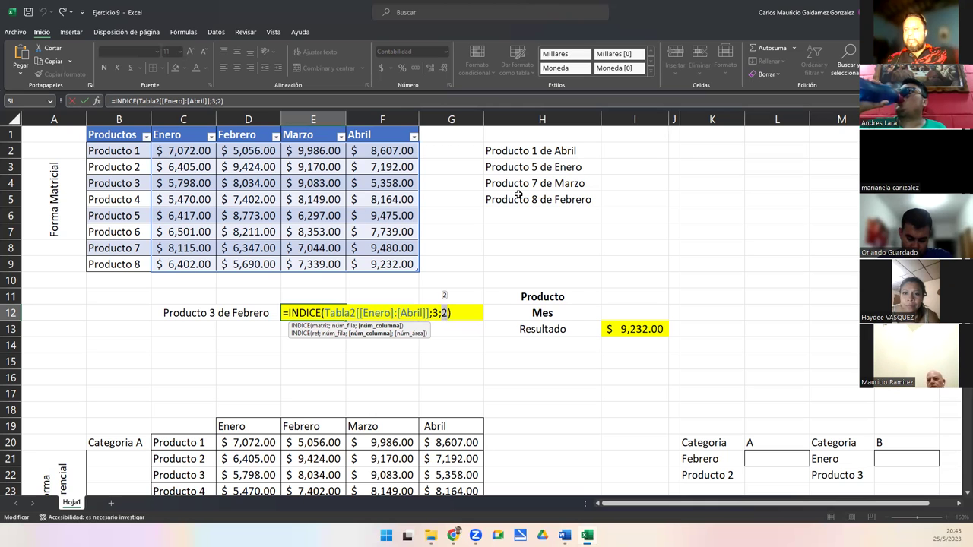
{"action": "left_click", "coordinate": [550, 152]}
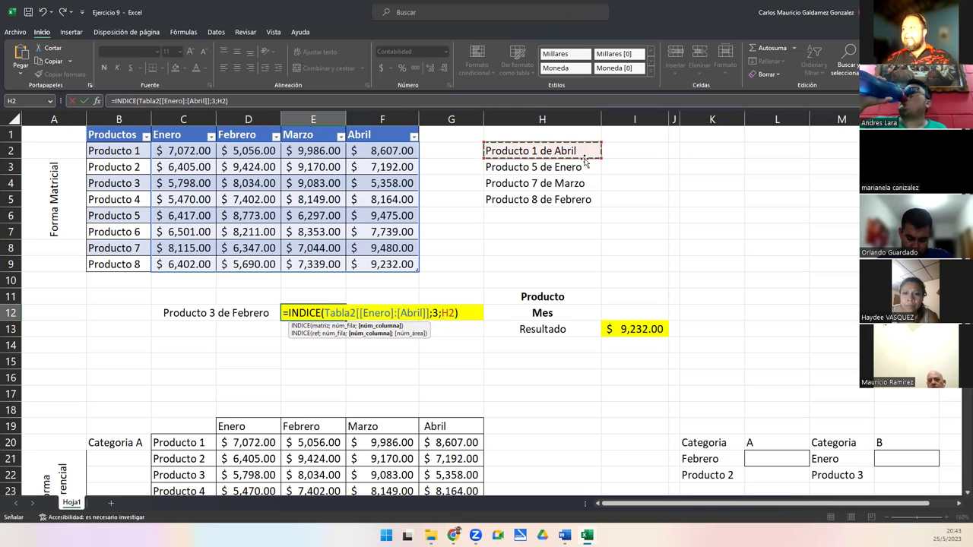
{"action": "key", "text": "Return"}
Enter =INDICE(Tabla2[[Enero]:[Abril]];1;4) in I2 for Producto 1 de Abril and apply the accounting number format to the cell.
{"action": "left_click", "coordinate": [631, 153]}
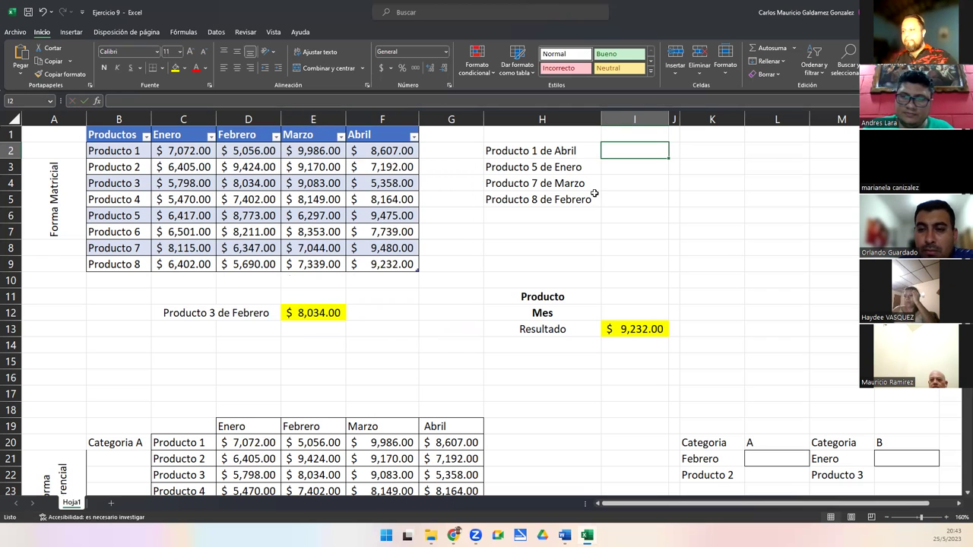
{"action": "left_click", "coordinate": [623, 296]}
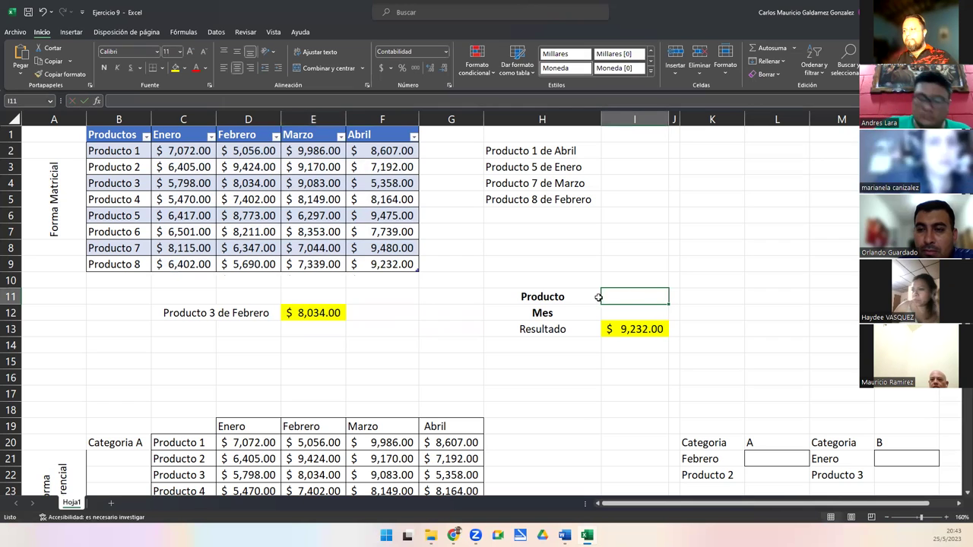
{"action": "left_click", "coordinate": [616, 153]}
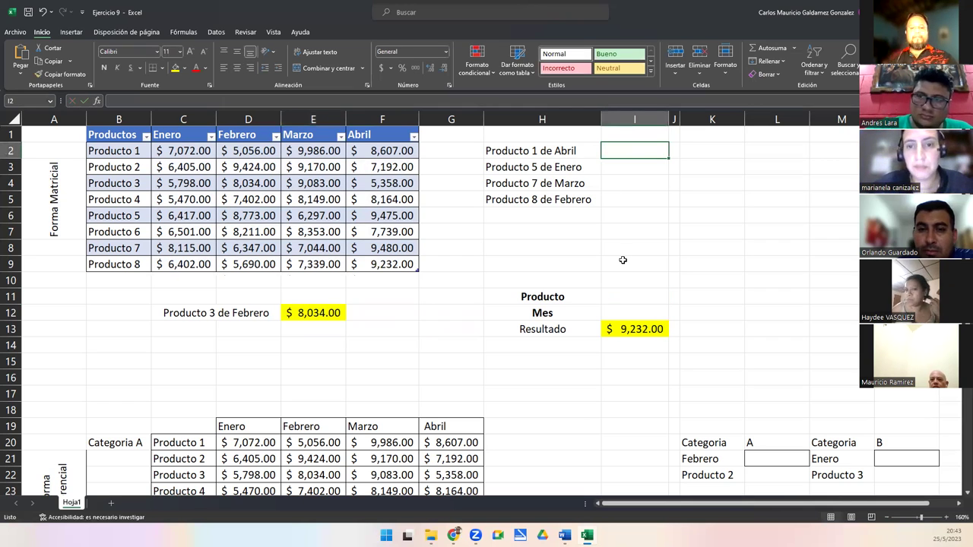
{"action": "type", "text": "=indice"}
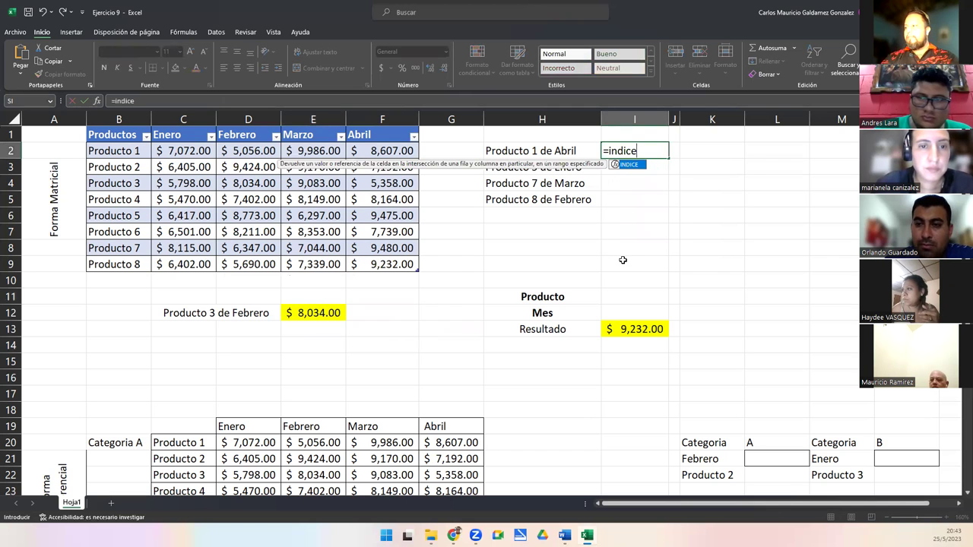
{"action": "key", "text": "Tab"}
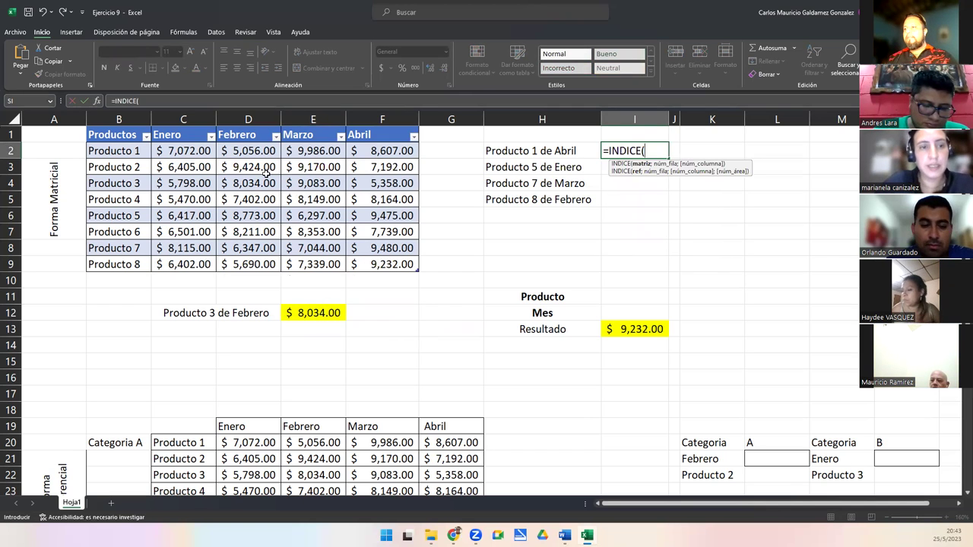
{"action": "left_click_drag", "start_coordinate": [186, 152], "coordinate": [377, 264]}
{"action": "type", "text": ";"}
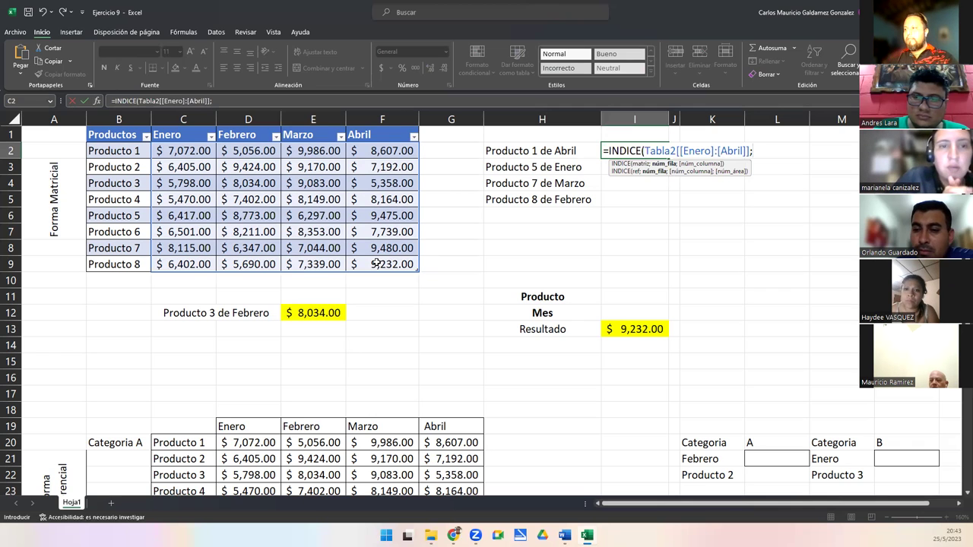
{"action": "type", "text": "1"}
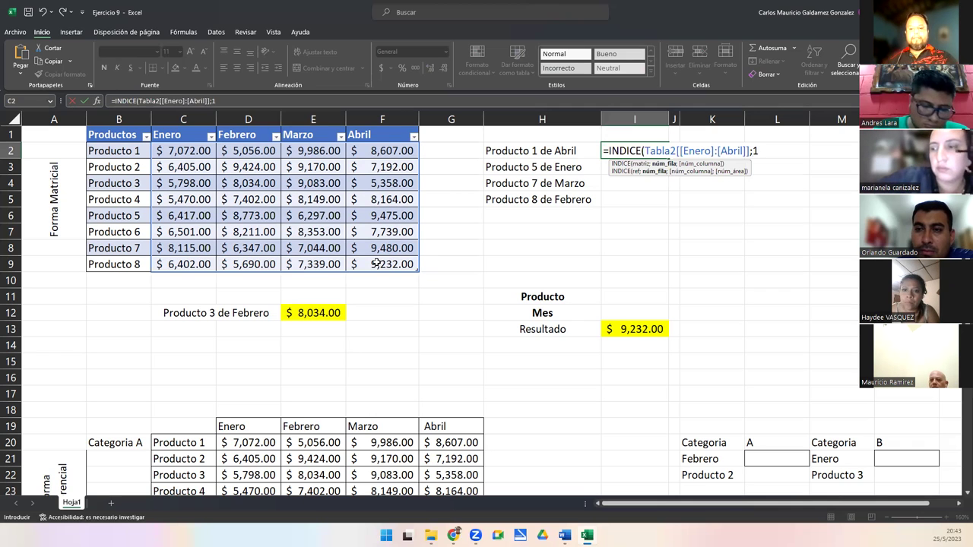
{"action": "type", "text": ";4)"}
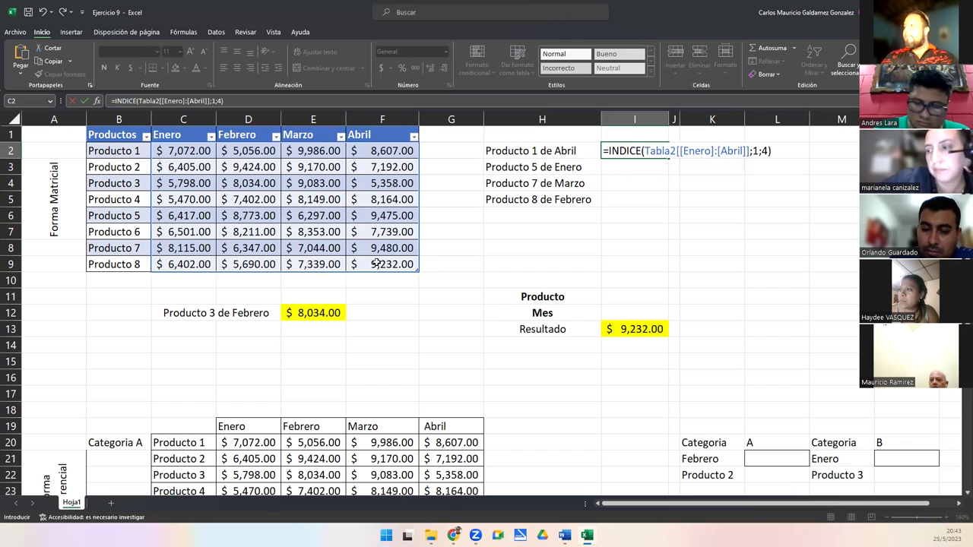
{"action": "key", "text": "Return"}
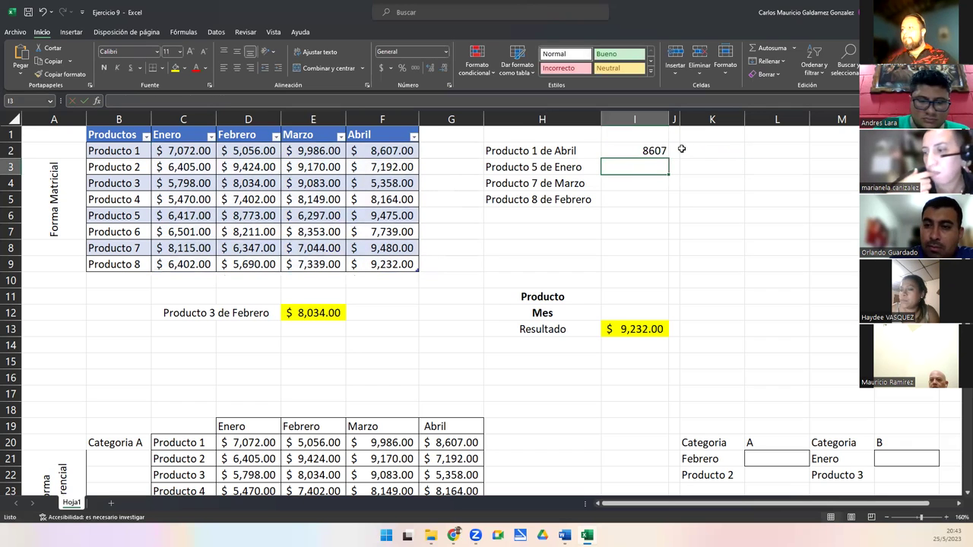
{"action": "left_click", "coordinate": [636, 151]}
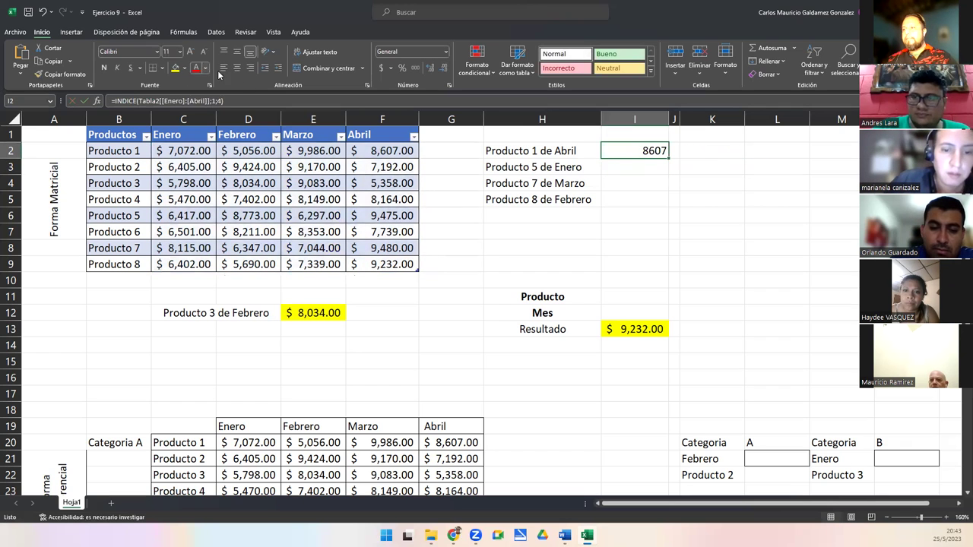
{"action": "left_click", "coordinate": [381, 67]}
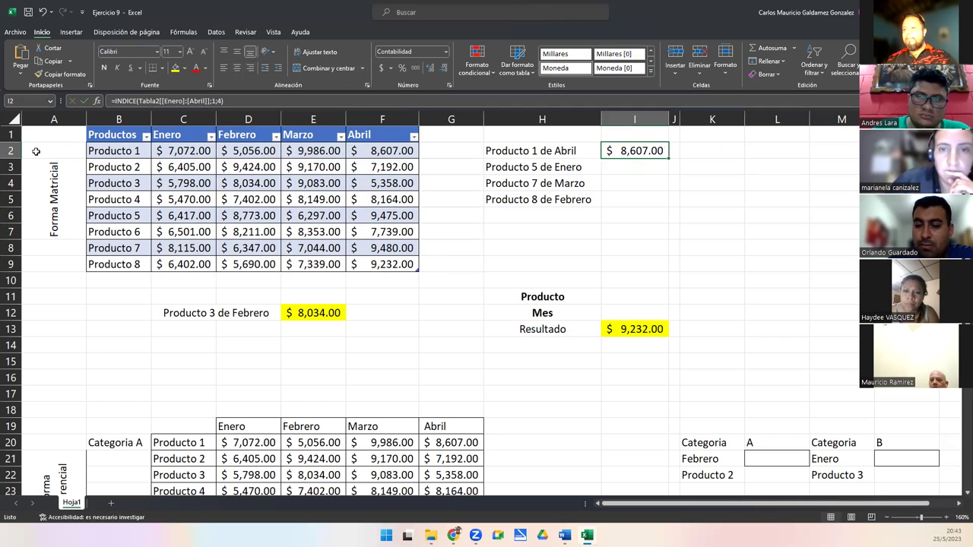
Check the I2 formula against the intersection of row 2 and column F, and review the remaining lookup cells I3:I5.
{"action": "left_click", "coordinate": [10, 150]}
{"action": "left_click", "coordinate": [377, 118]}
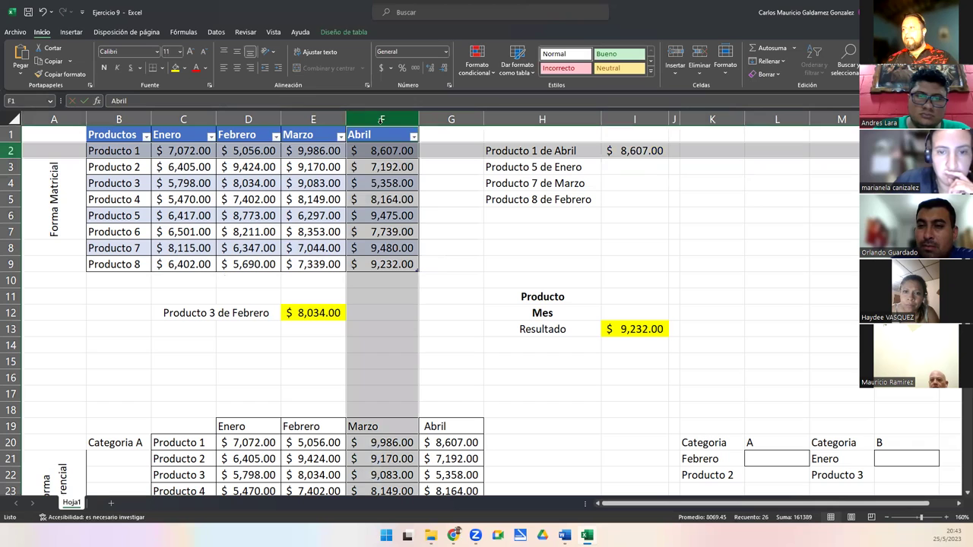
{"action": "left_click", "coordinate": [365, 152]}
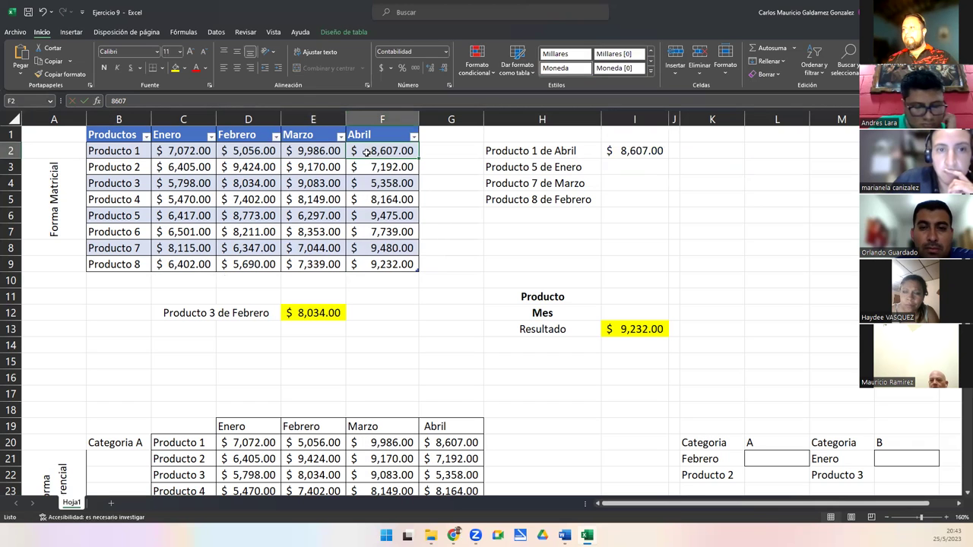
{"action": "left_click", "coordinate": [637, 152]}
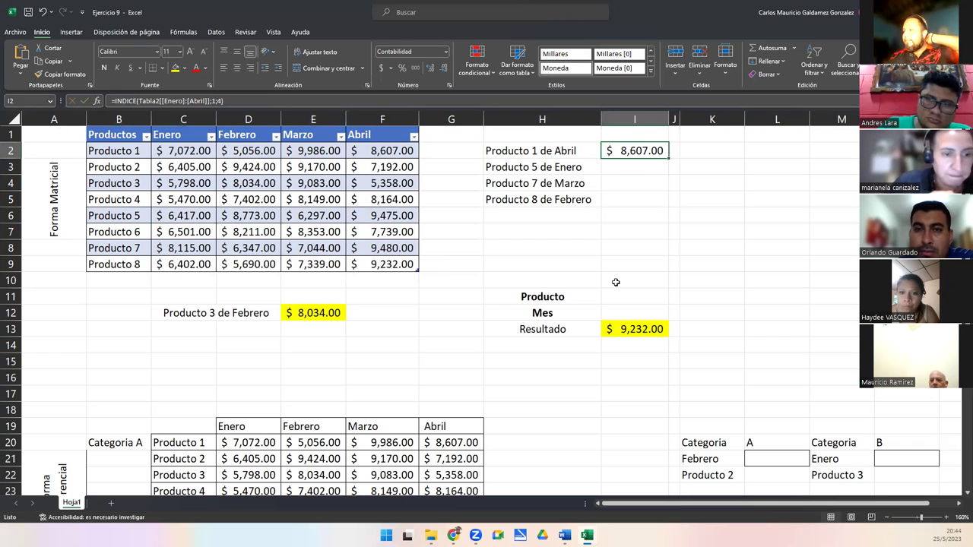
{"action": "left_click_drag", "start_coordinate": [622, 168], "coordinate": [622, 203]}
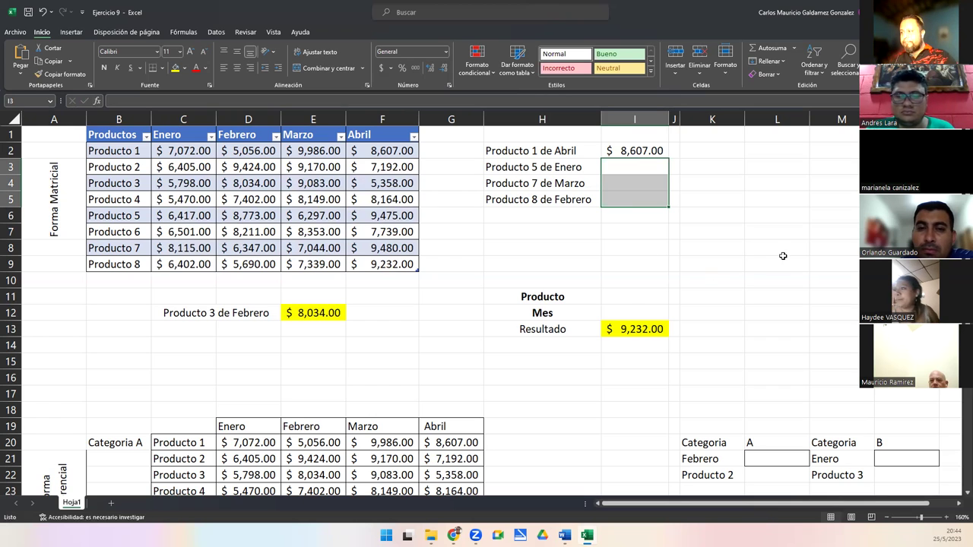
Examine the input cells I11 and I12 for Producto and Mes and the nested SI formulas in J11 and J12.
{"action": "left_click", "coordinate": [625, 298]}
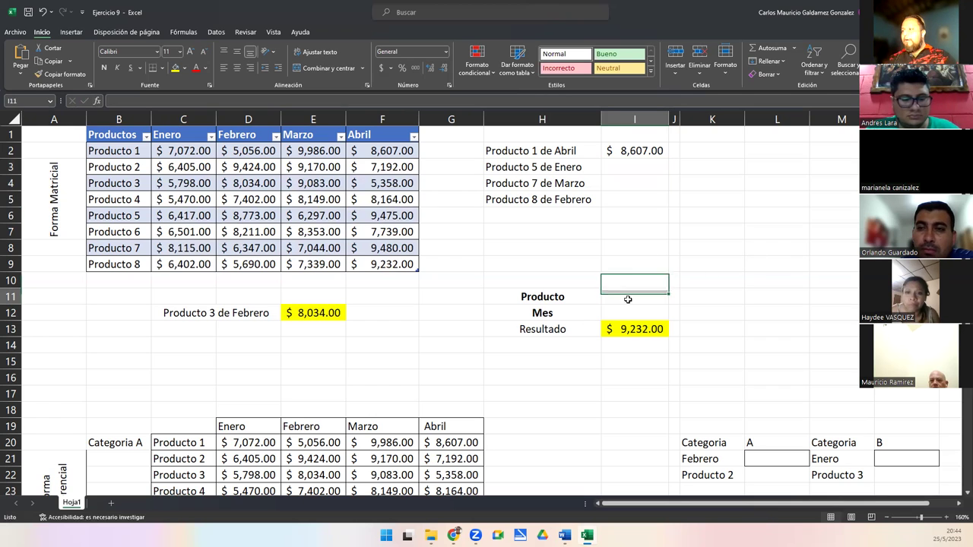
{"action": "left_click", "coordinate": [675, 298]}
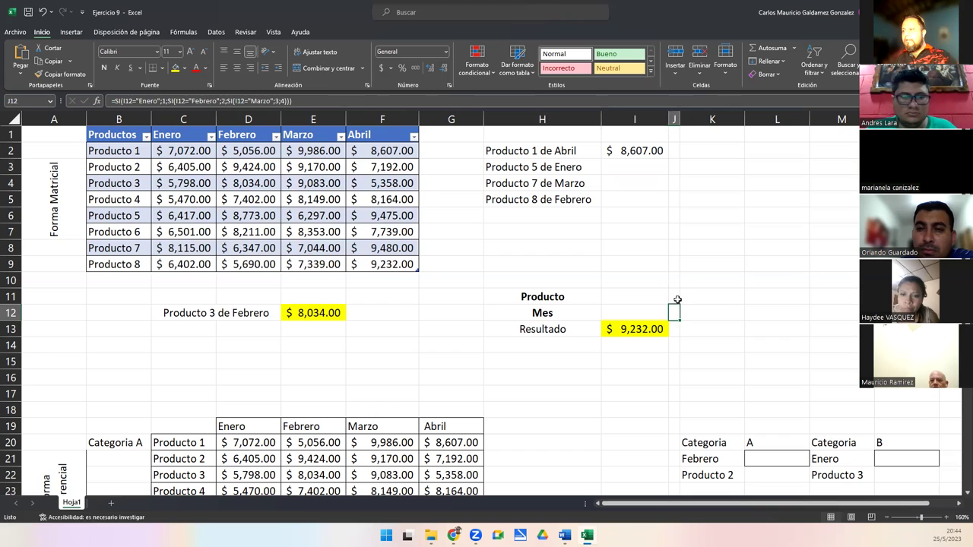
{"action": "left_click", "coordinate": [625, 301]}
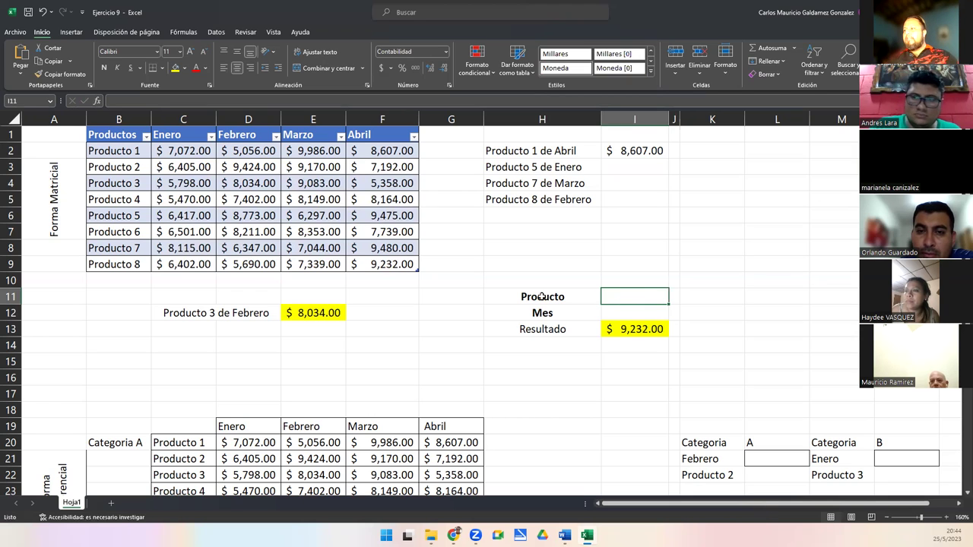
{"action": "left_click", "coordinate": [622, 312]}
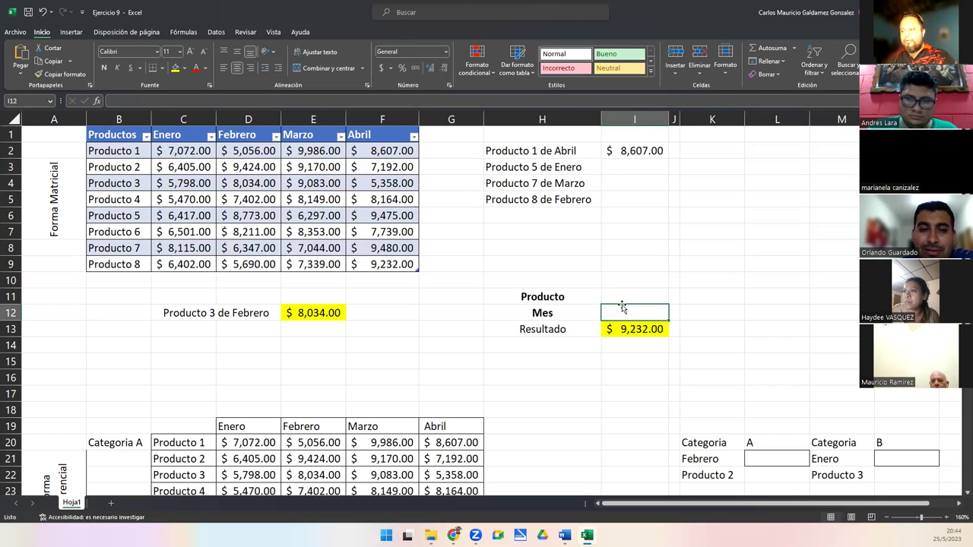
{"action": "left_click", "coordinate": [622, 296]}
{"action": "left_click", "coordinate": [677, 298]}
{"action": "left_click", "coordinate": [675, 313]}
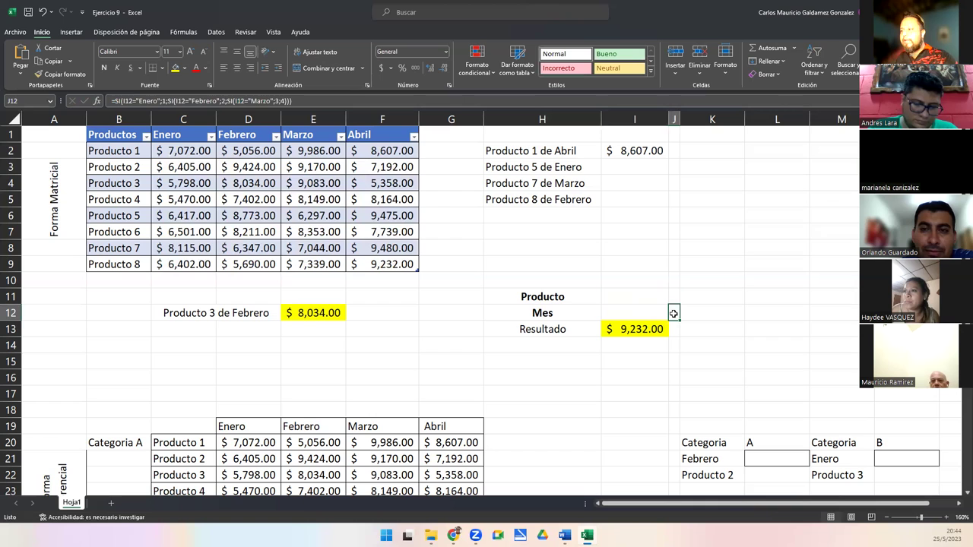
{"action": "left_click_drag", "start_coordinate": [675, 295], "coordinate": [675, 314]}
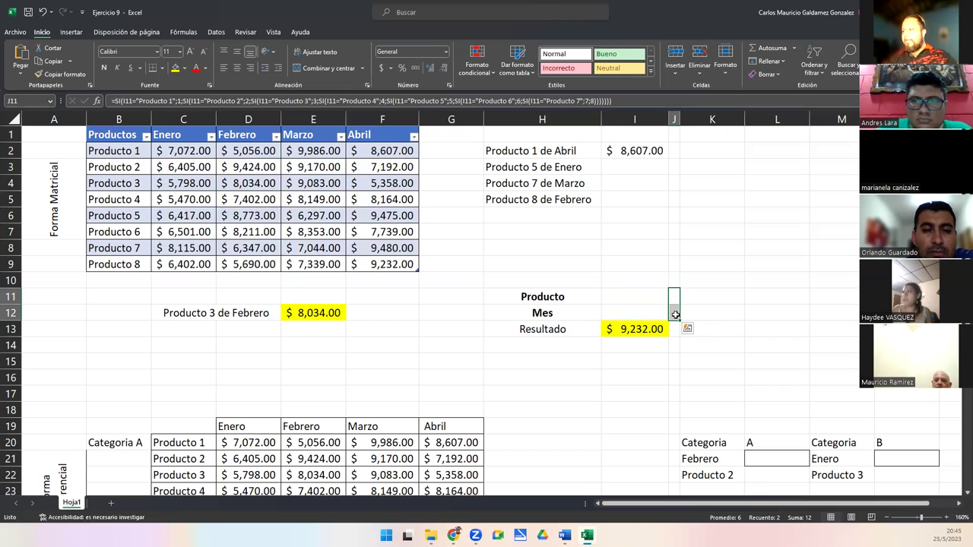
{"action": "left_click", "coordinate": [640, 297]}
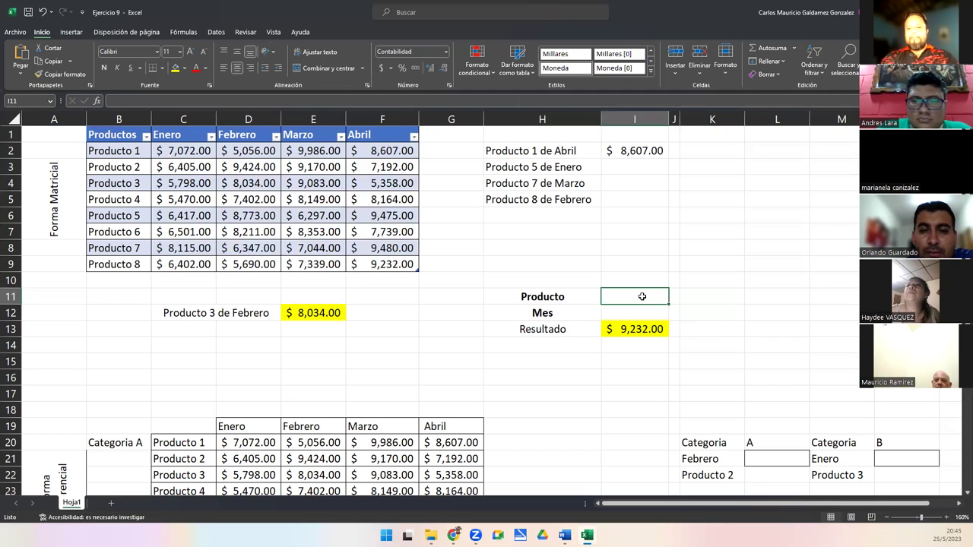
Add a list data validation to I11 with source =$B$2:$B$9 and choose Producto 2 from it.
{"action": "left_click", "coordinate": [215, 32]}
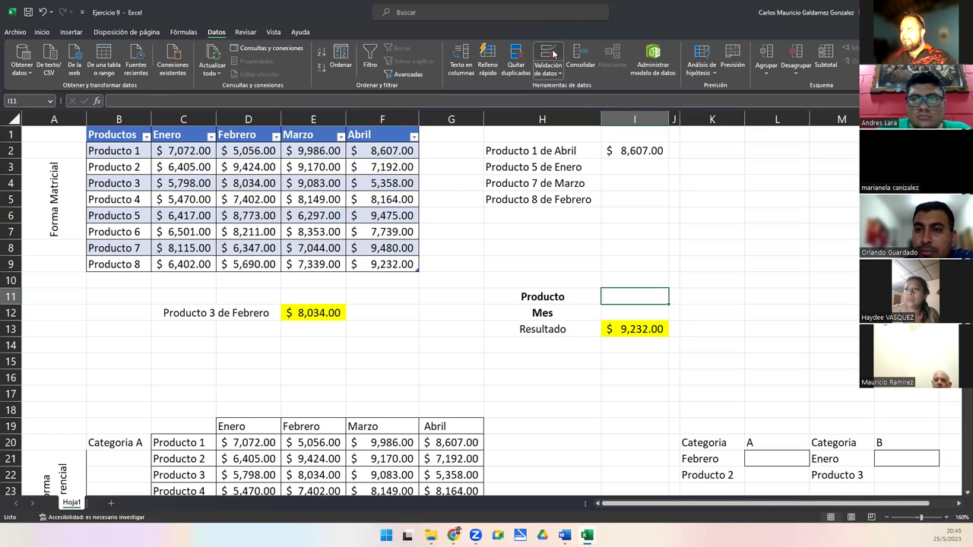
{"action": "left_click", "coordinate": [555, 54]}
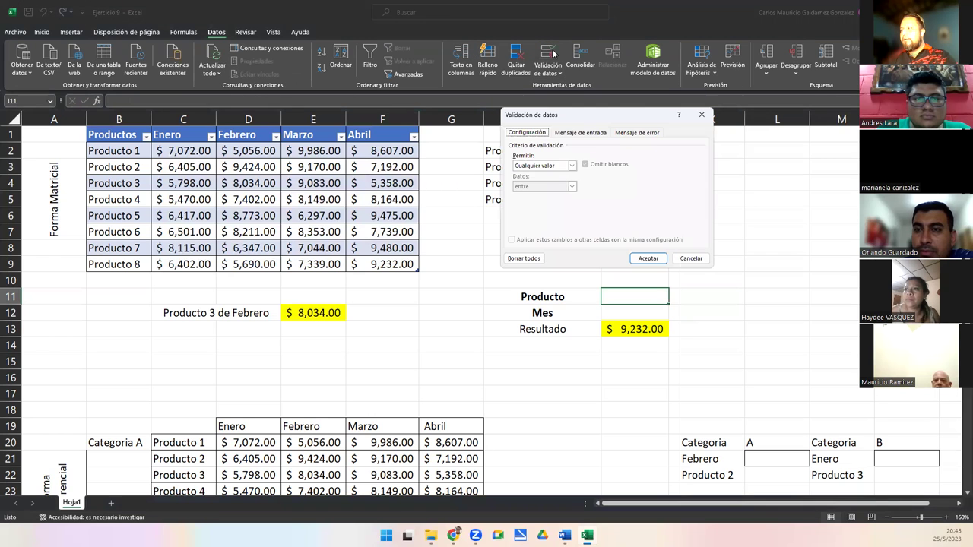
{"action": "left_click", "coordinate": [554, 167]}
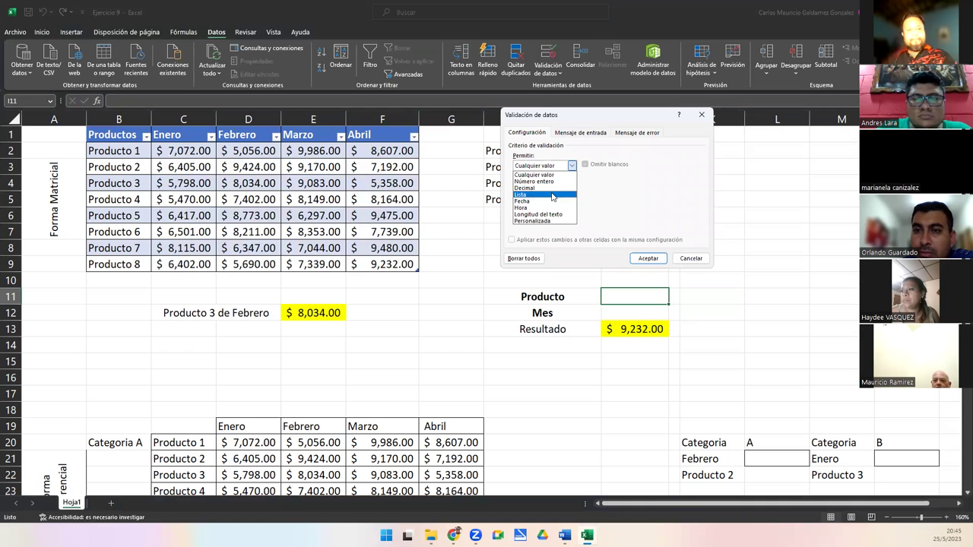
{"action": "left_click", "coordinate": [553, 197]}
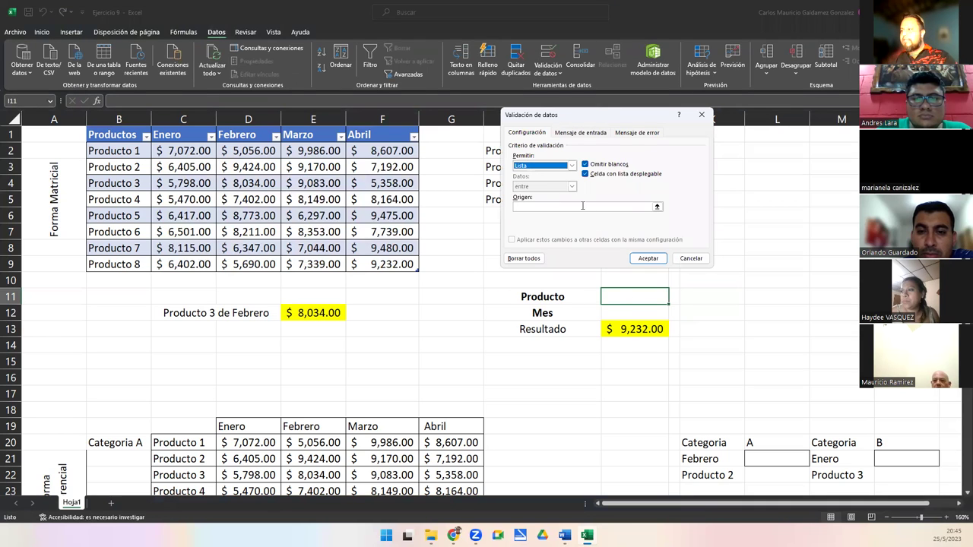
{"action": "left_click", "coordinate": [657, 206]}
{"action": "left_click", "coordinate": [132, 153]}
{"action": "left_click_drag", "start_coordinate": [133, 159], "coordinate": [130, 260]}
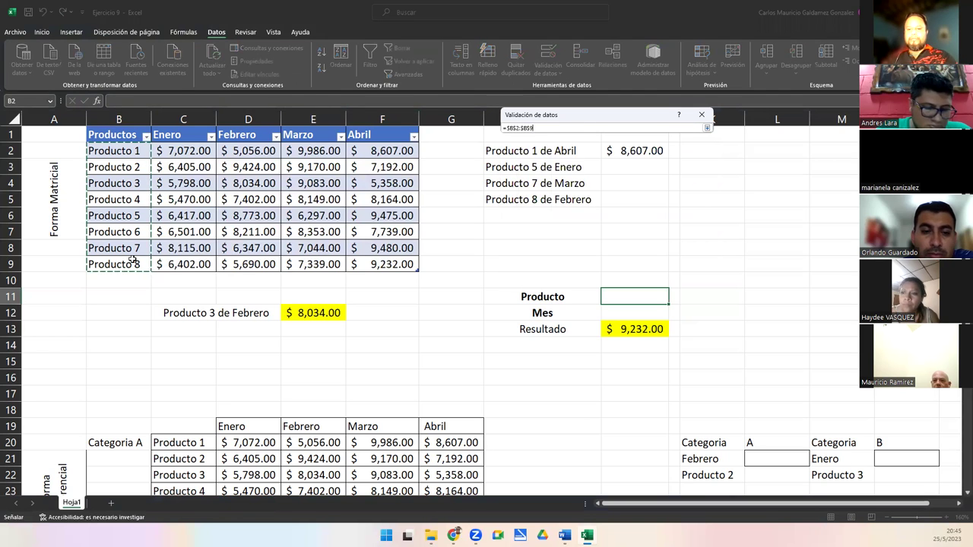
{"action": "left_click", "coordinate": [707, 131]}
{"action": "left_click", "coordinate": [647, 257]}
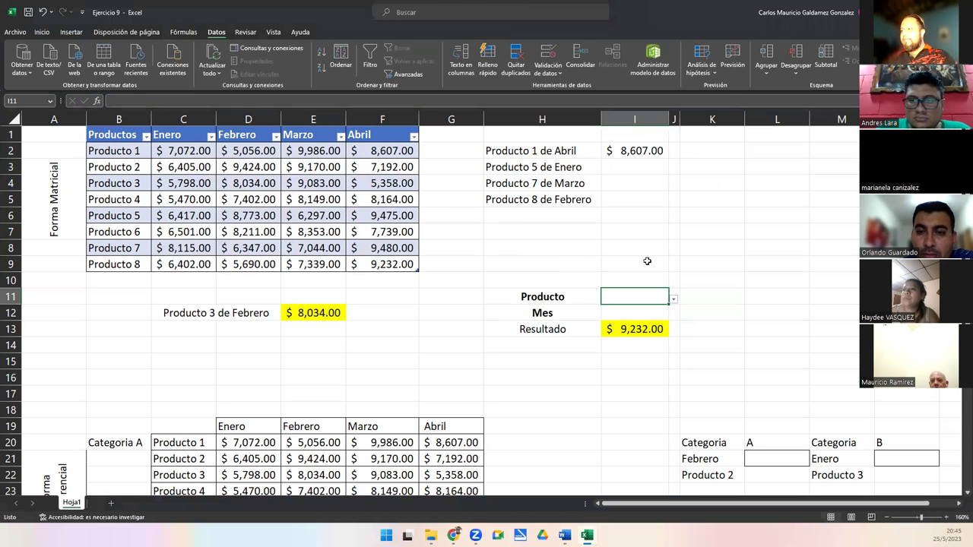
{"action": "left_click", "coordinate": [673, 300]}
{"action": "left_click", "coordinate": [601, 322]}
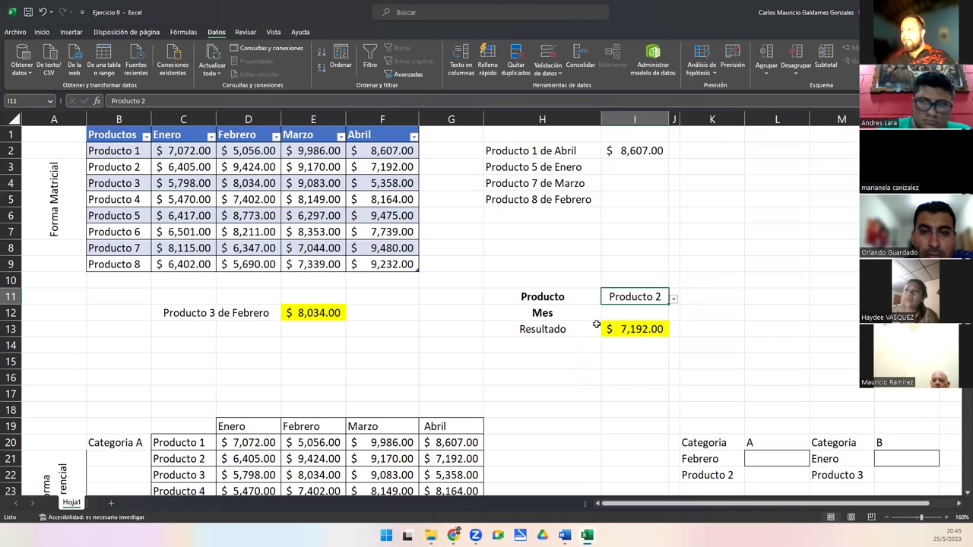
Examine the full nested SI formula in J11 that converts the product in I11 into a row number.
{"action": "left_click", "coordinate": [674, 295]}
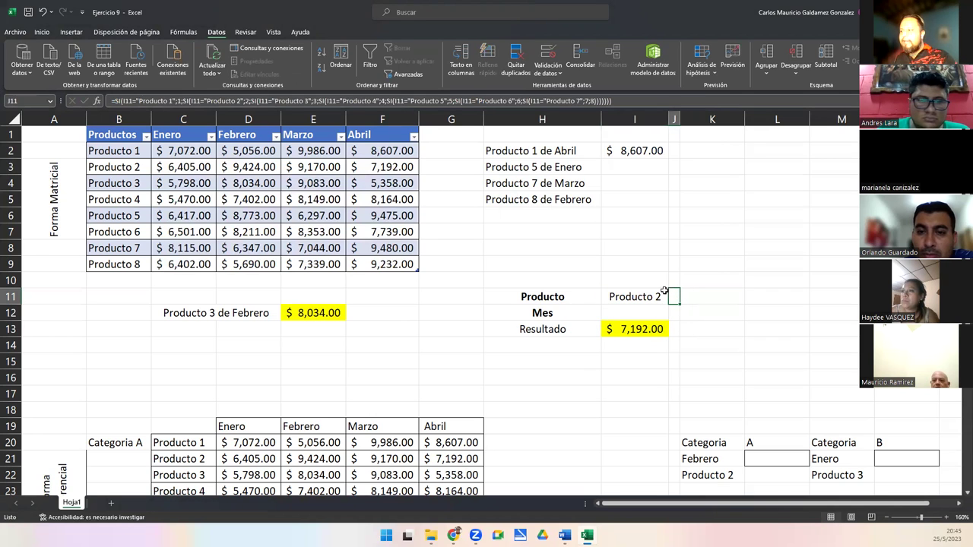
{"action": "left_click", "coordinate": [622, 102]}
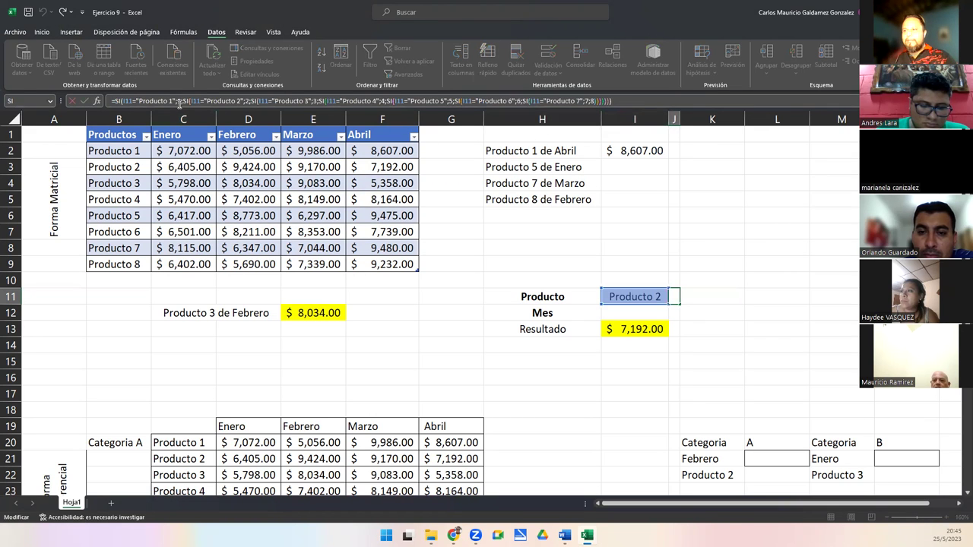
{"action": "left_click", "coordinate": [125, 101]}
{"action": "left_click_drag", "start_coordinate": [112, 101], "coordinate": [616, 101]}
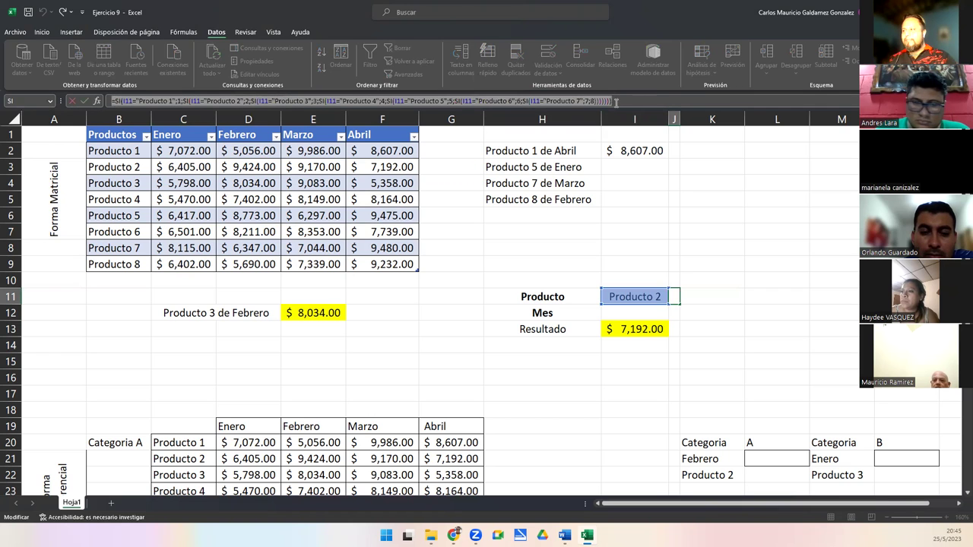
{"action": "key", "text": "Escape"}
Add a list data validation to I12 with source =$C$1:$F$1 and choose Febrero from it.
{"action": "left_click", "coordinate": [624, 312]}
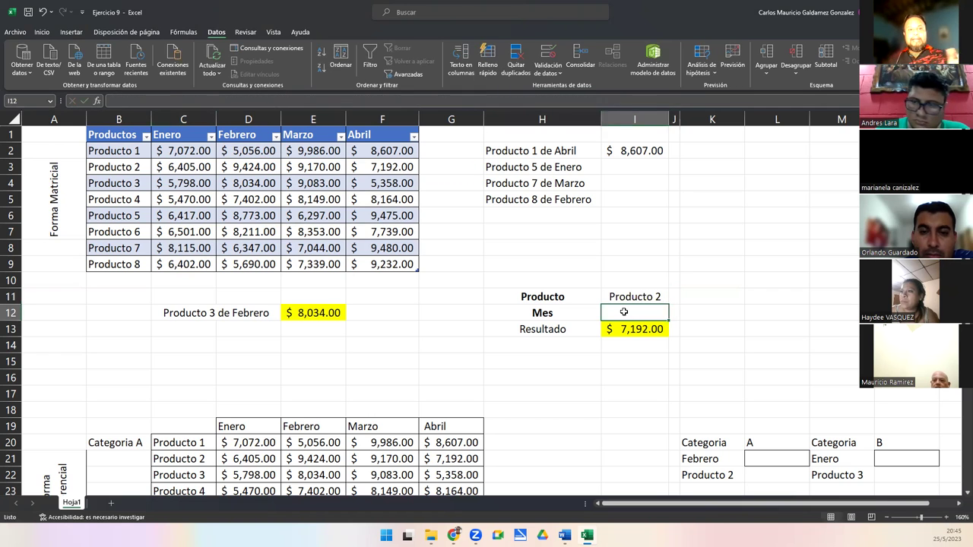
{"action": "left_click", "coordinate": [549, 57]}
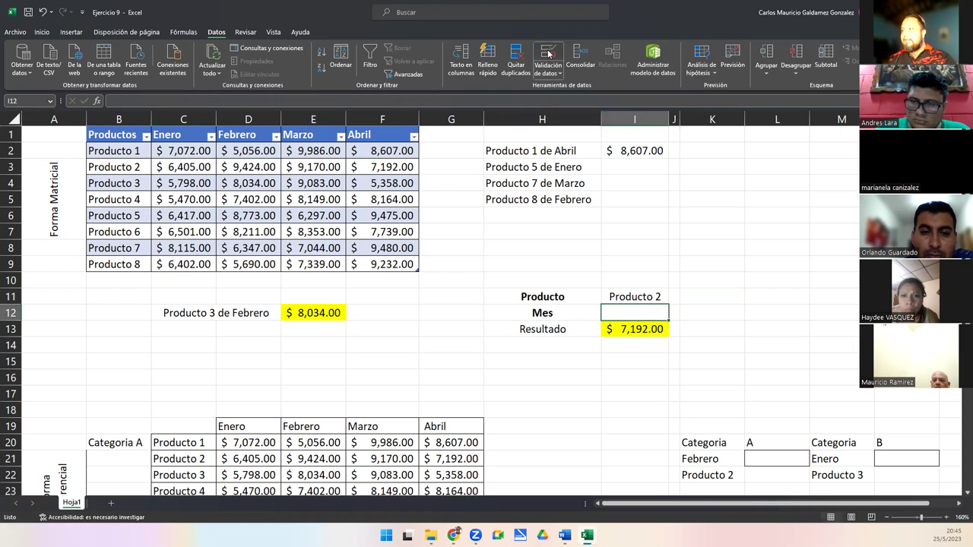
{"action": "left_click", "coordinate": [555, 166]}
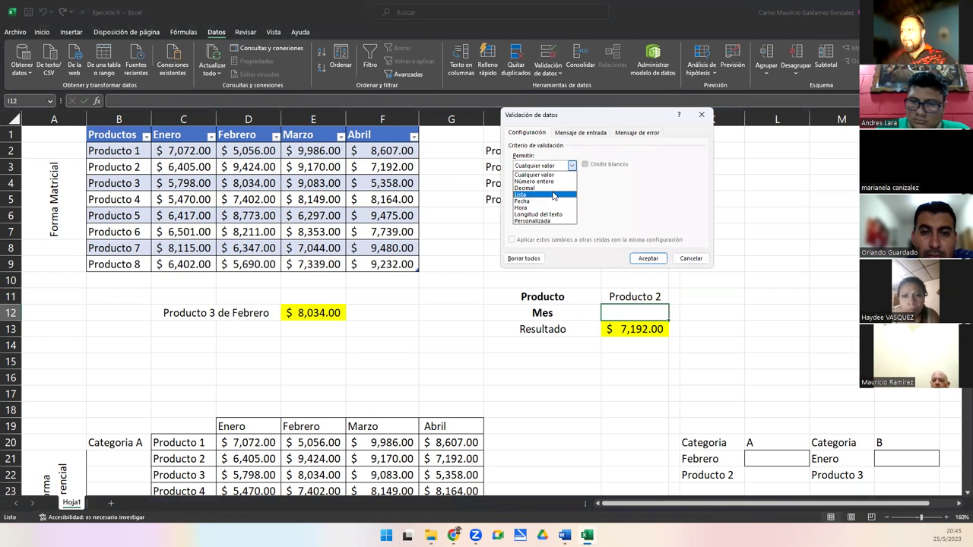
{"action": "left_click", "coordinate": [541, 194]}
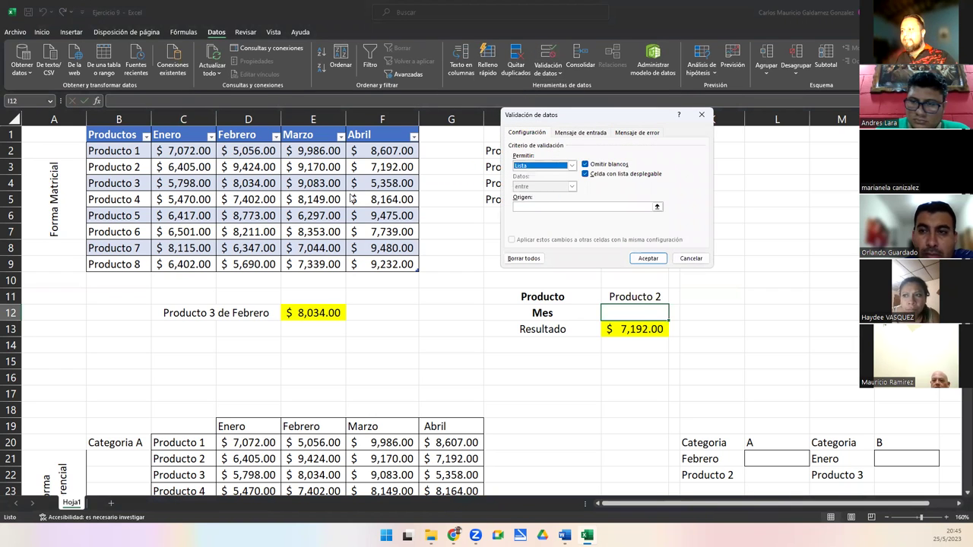
{"action": "left_click", "coordinate": [657, 206]}
{"action": "left_click_drag", "start_coordinate": [174, 137], "coordinate": [373, 136]}
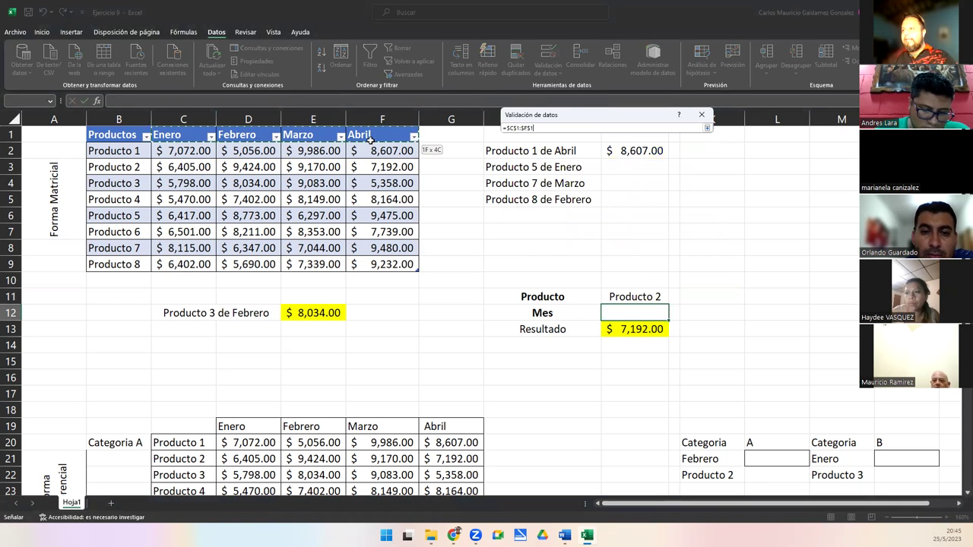
{"action": "left_click", "coordinate": [707, 130]}
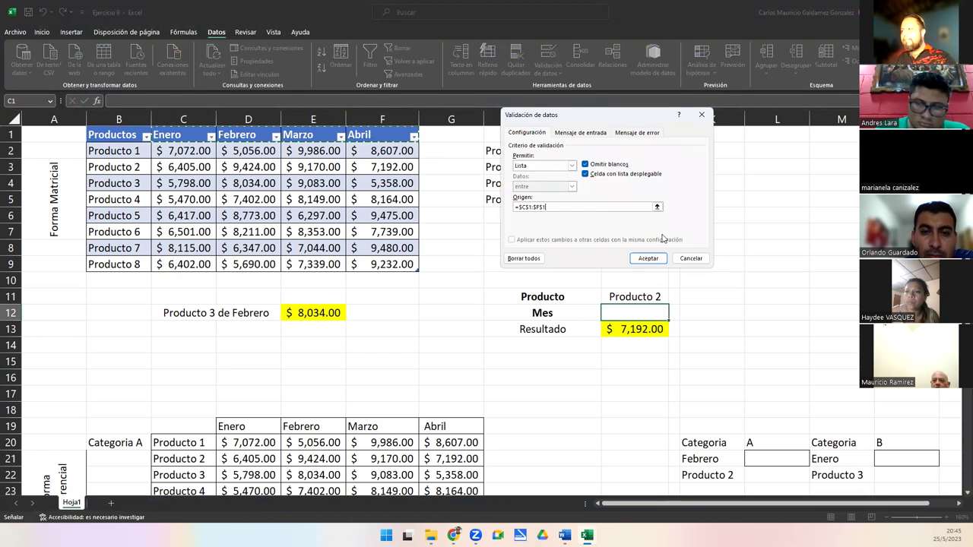
{"action": "left_click", "coordinate": [648, 259]}
{"action": "left_click", "coordinate": [673, 320]}
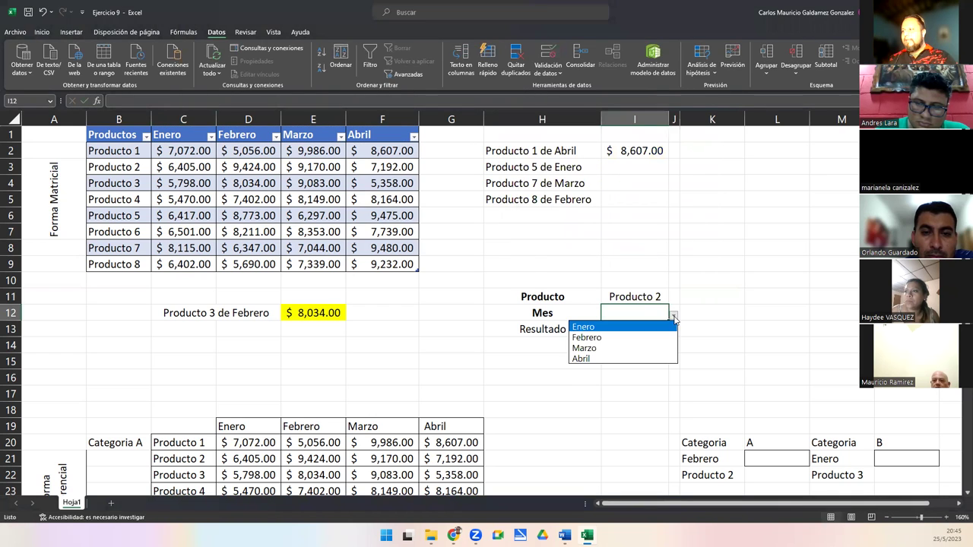
{"action": "left_click", "coordinate": [620, 337]}
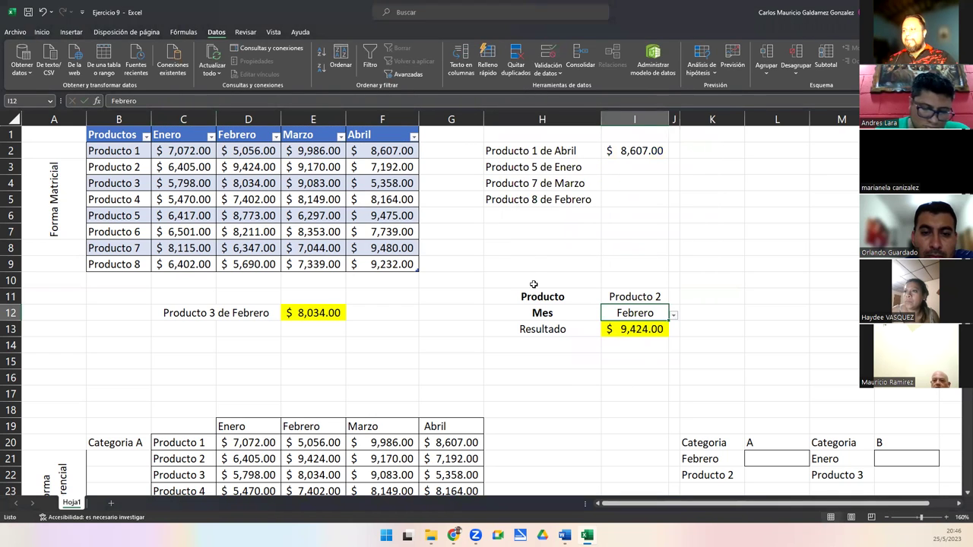
Merge and center H10:I10 above the lookup block and enter the title UBICACIÓN DINAMICA.
{"action": "left_click_drag", "start_coordinate": [536, 283], "coordinate": [624, 282]}
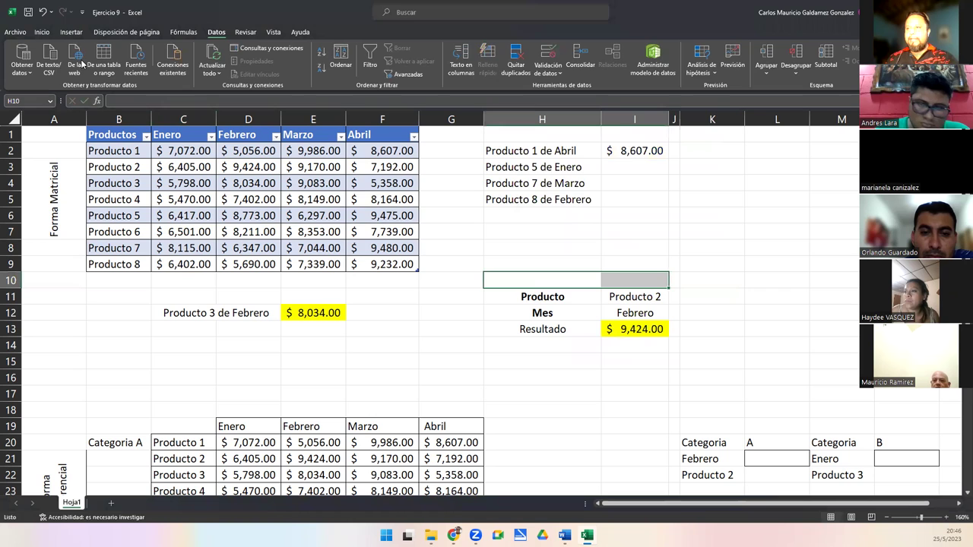
{"action": "left_click", "coordinate": [42, 32]}
{"action": "left_click", "coordinate": [308, 71]}
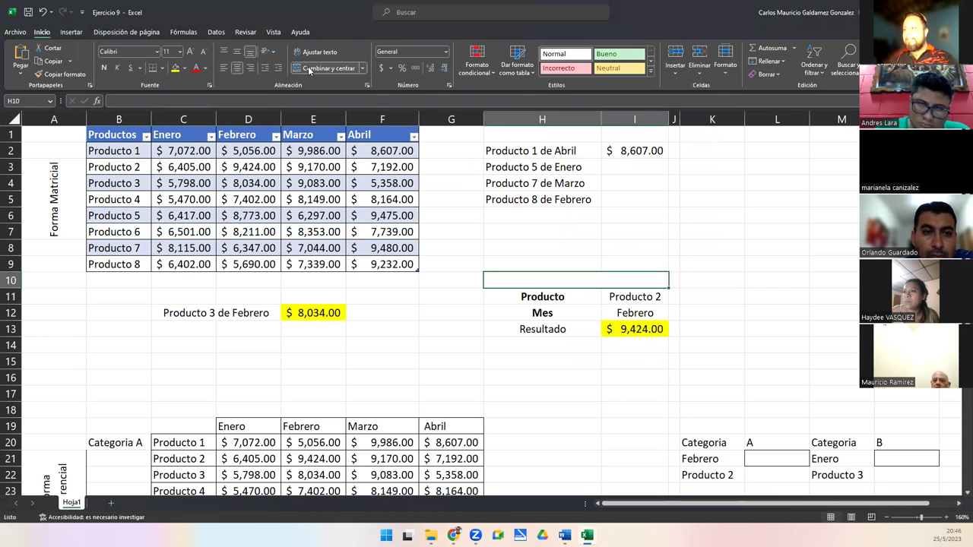
{"action": "type", "text": "DINAM"}
{"action": "key", "text": "BackSpace"}
{"action": "key", "text": "BackSpace"}
{"action": "key", "text": "BackSpace"}
{"action": "key", "text": "BackSpace"}
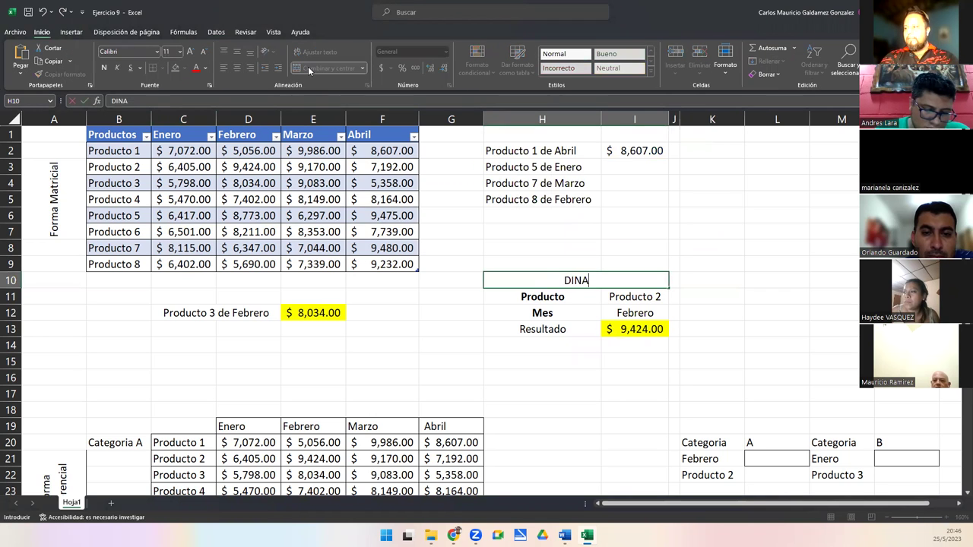
{"action": "type", "text": "UBIC"}
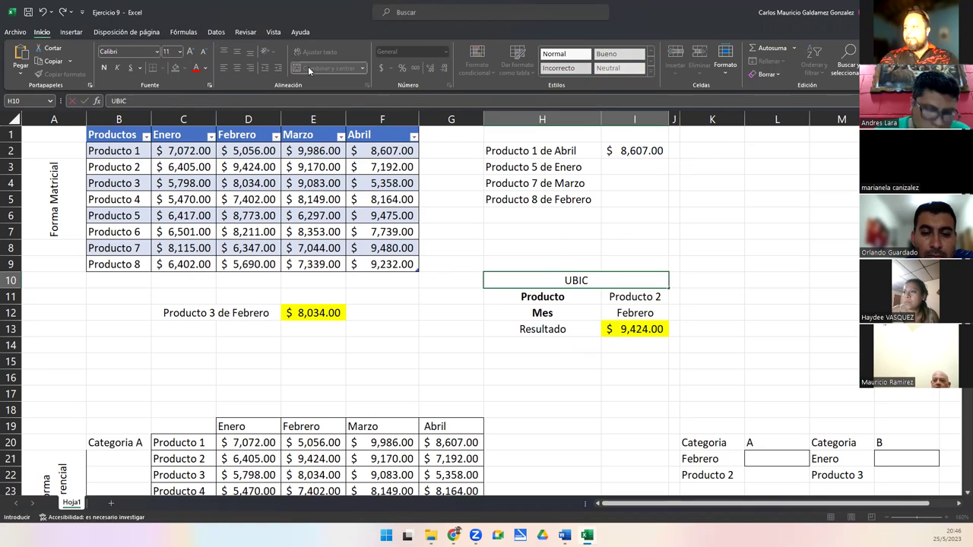
{"action": "type", "text": "ACIÓN DINAMICA"}
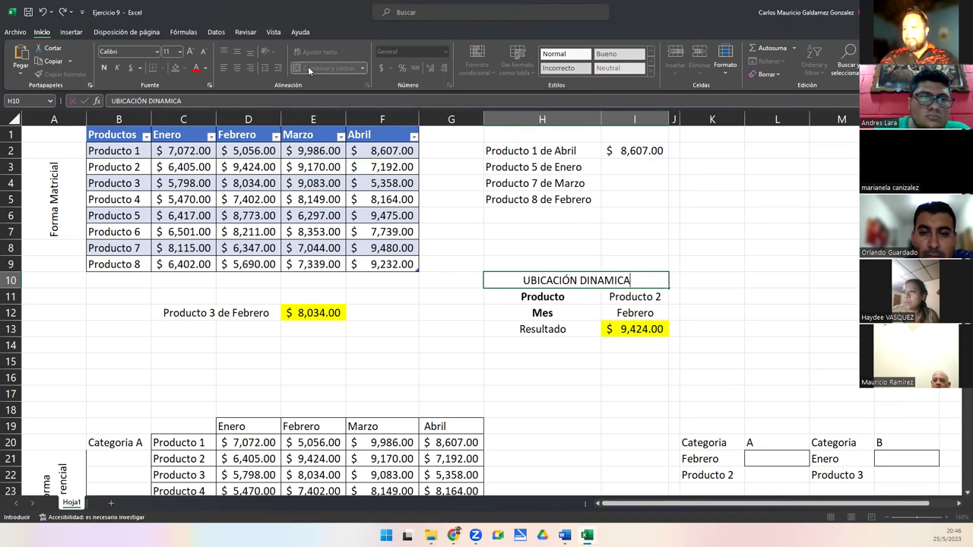
{"action": "key", "text": "Return"}
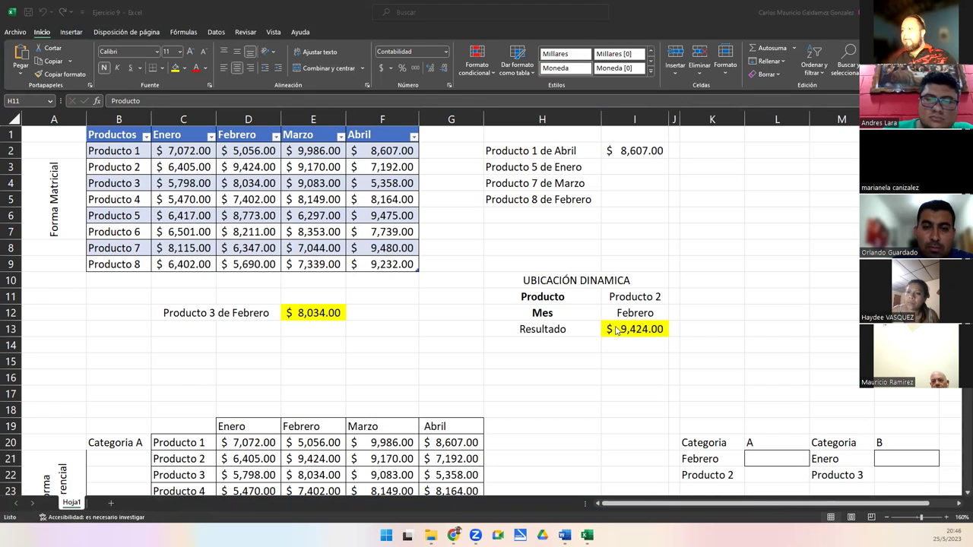
Review the Producto and Mes selection cells I11 and I12 that drive the dynamic lookup.
{"action": "left_click_drag", "start_coordinate": [635, 298], "coordinate": [637, 310]}
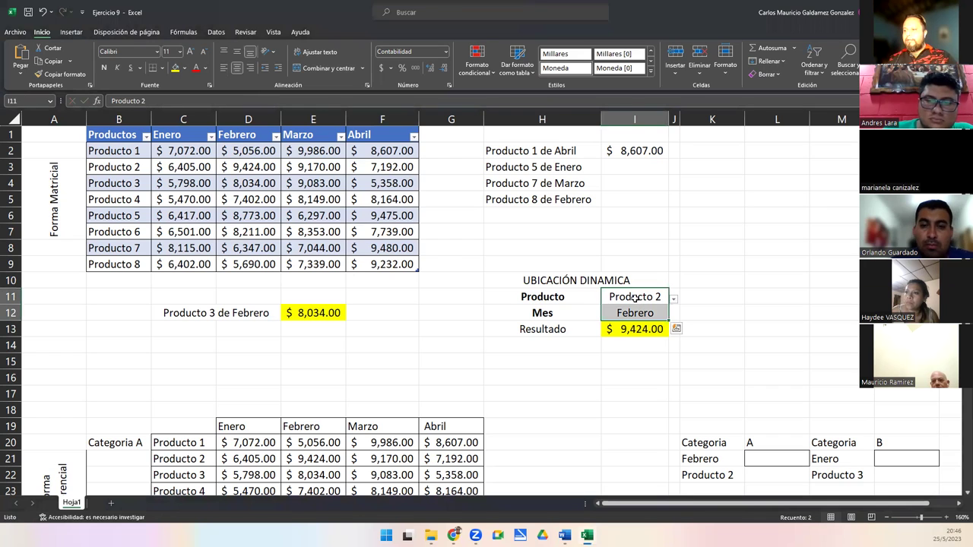
{"action": "left_click", "coordinate": [635, 298]}
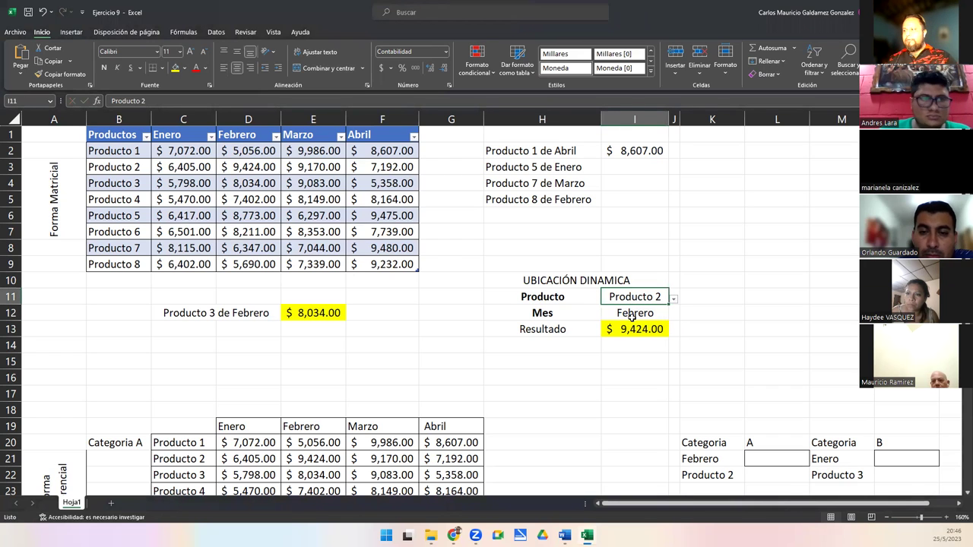
{"action": "left_click", "coordinate": [631, 313]}
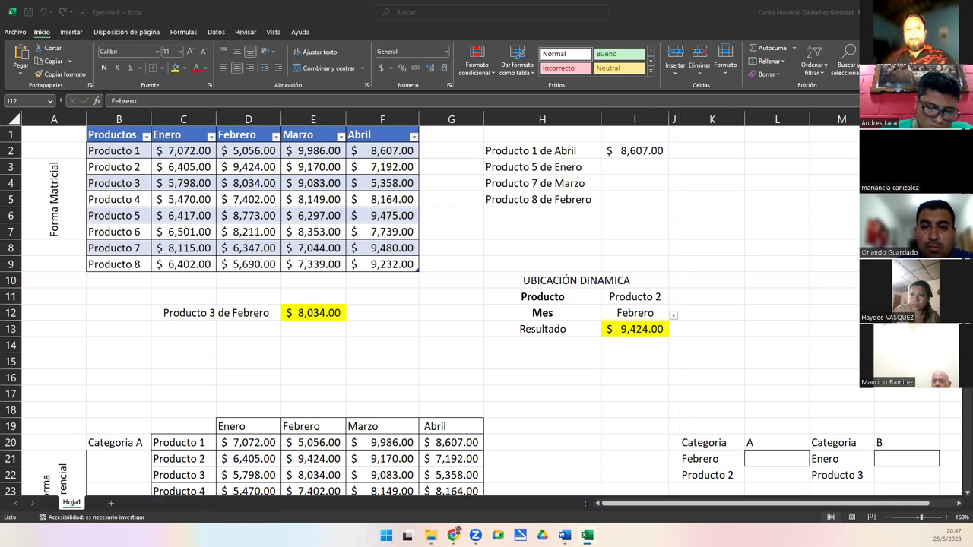
{"action": "left_click", "coordinate": [663, 296]}
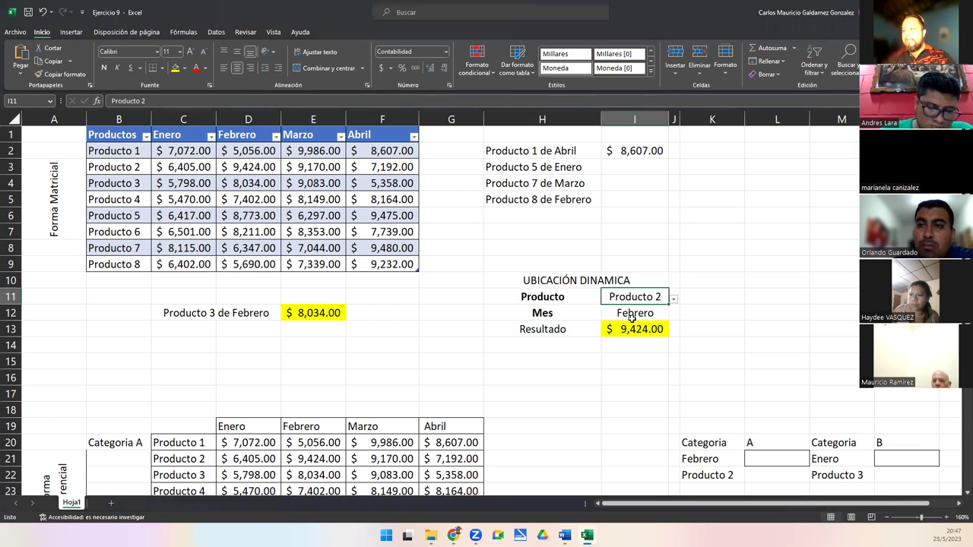
Remove the @ operator from the Resultado formula in I13, making it =INDICE(C2:F9;J11;J12).
{"action": "left_click", "coordinate": [617, 328]}
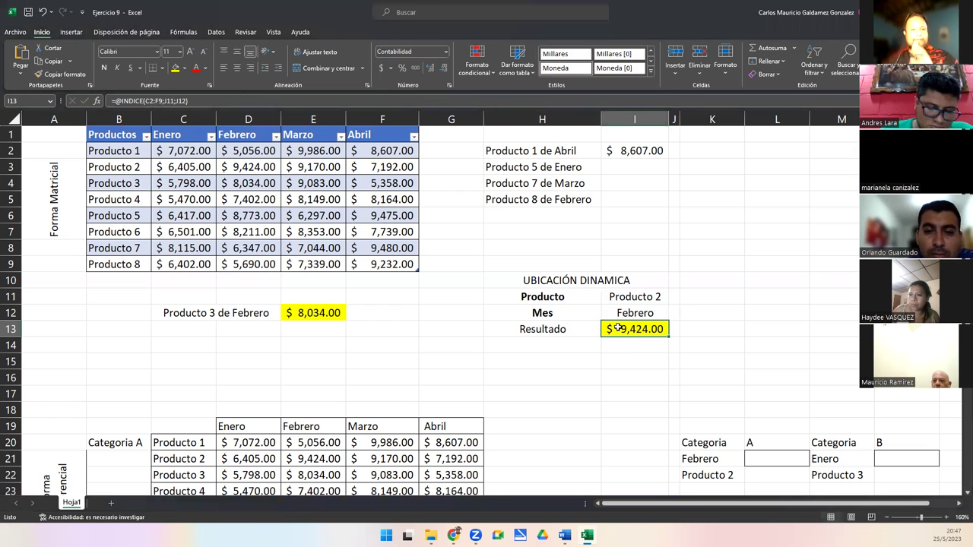
{"action": "double_click", "coordinate": [618, 329]}
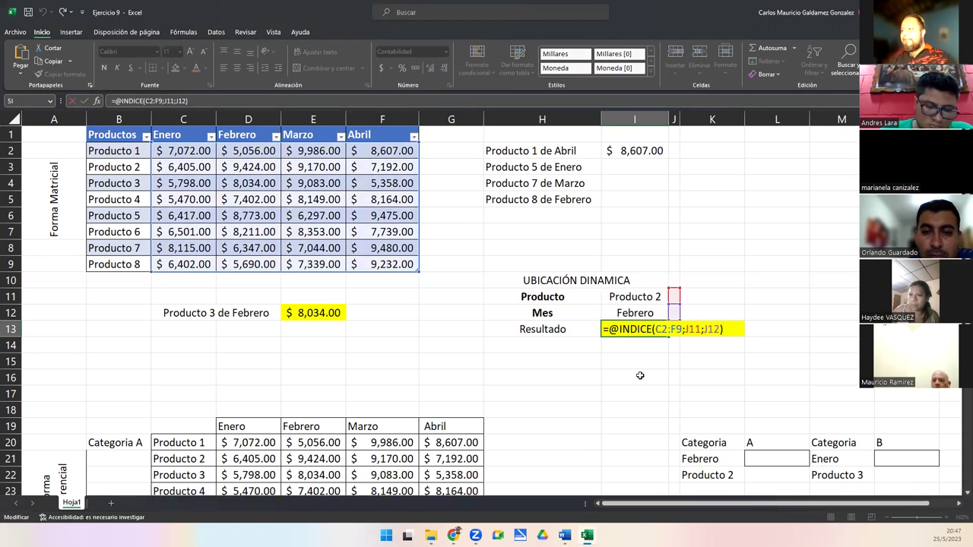
{"action": "left_click", "coordinate": [620, 333]}
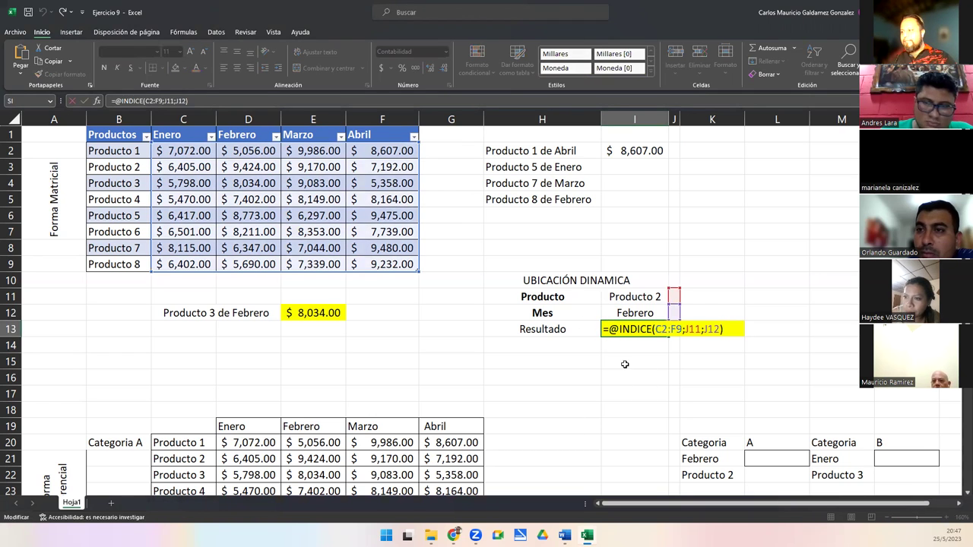
{"action": "key", "text": "BackSpace"}
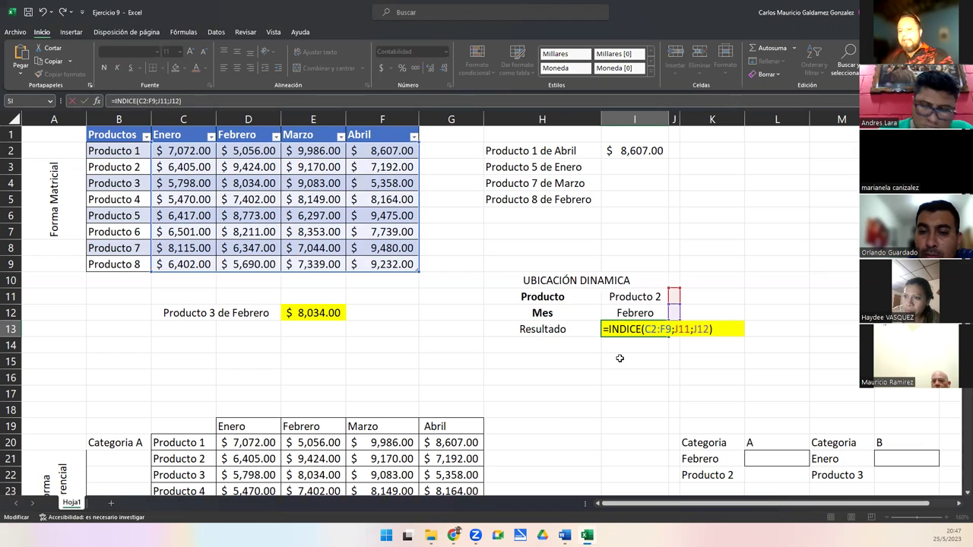
{"action": "key", "text": "Return"}
Examine the arguments of the Resultado formula in I13 without changing it, and the Producto and Mes cells I11:I12.
{"action": "double_click", "coordinate": [619, 329]}
{"action": "left_click", "coordinate": [626, 330]}
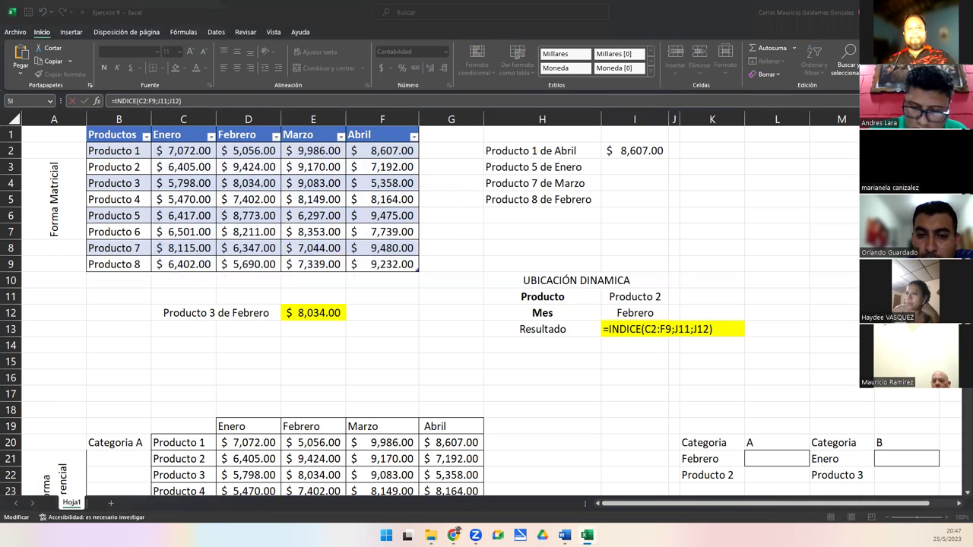
{"action": "left_click", "coordinate": [628, 328]}
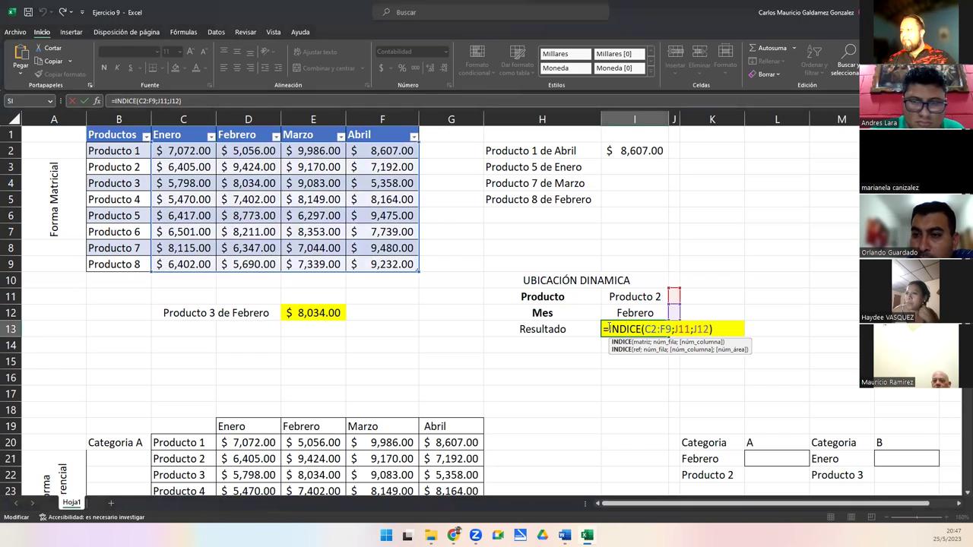
{"action": "key", "text": "Home"}
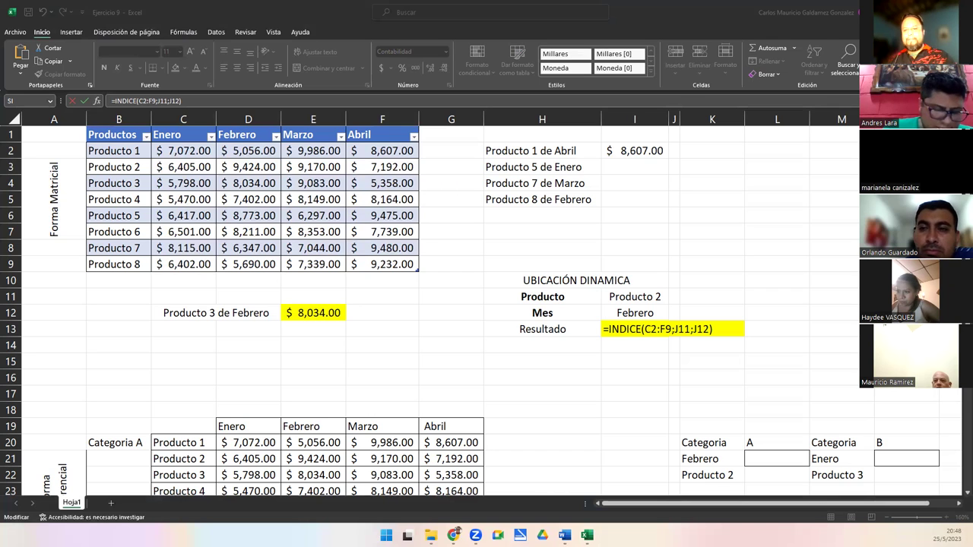
{"action": "left_click", "coordinate": [691, 332]}
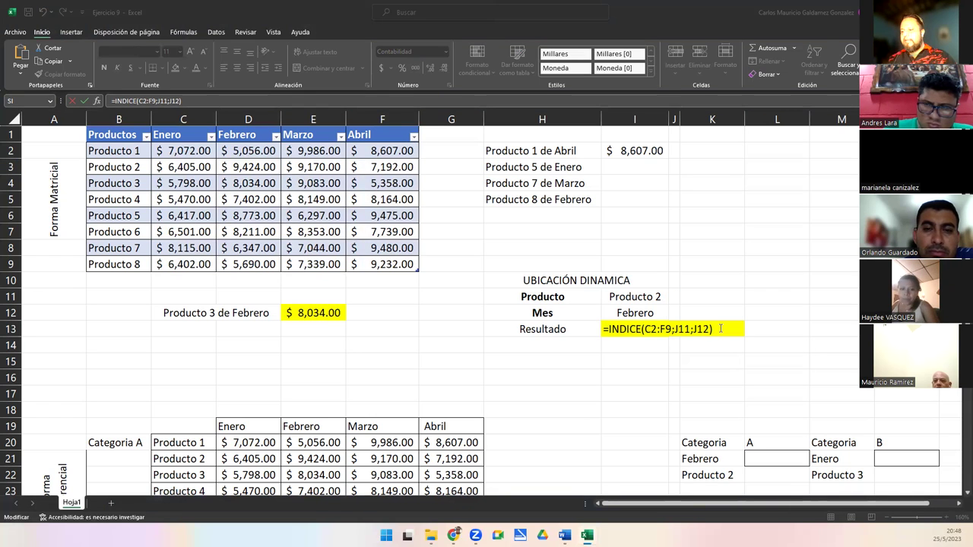
{"action": "left_click", "coordinate": [721, 329]}
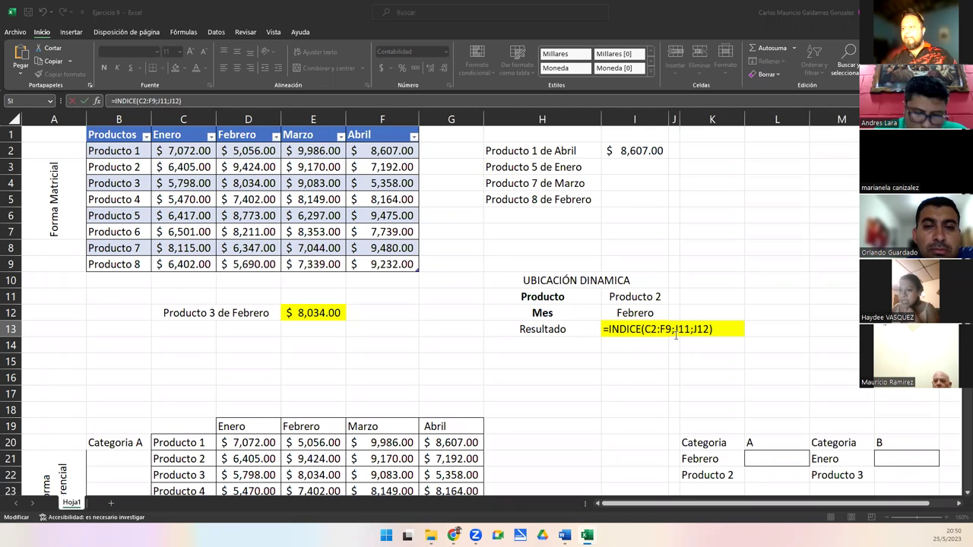
{"action": "left_click", "coordinate": [676, 333]}
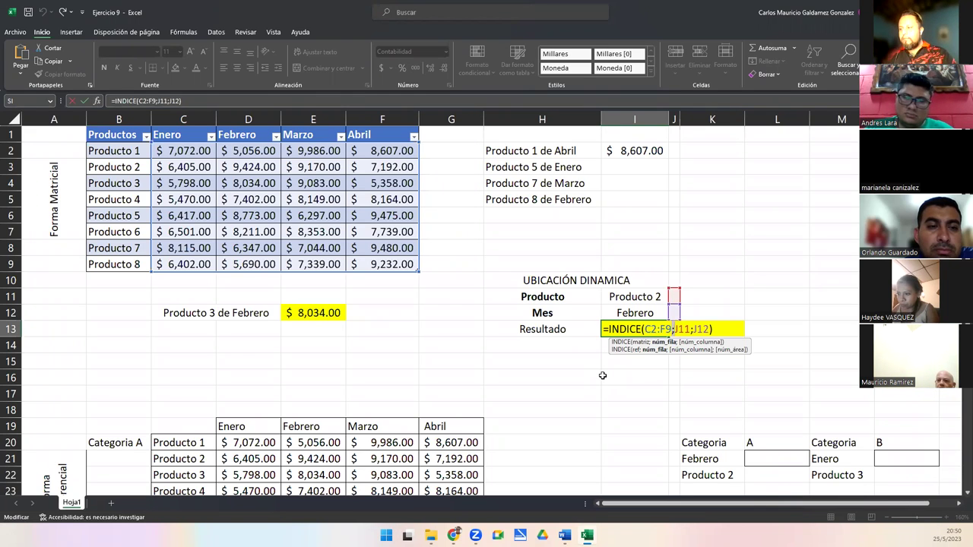
{"action": "left_click", "coordinate": [710, 329]}
{"action": "key", "text": "Home"}
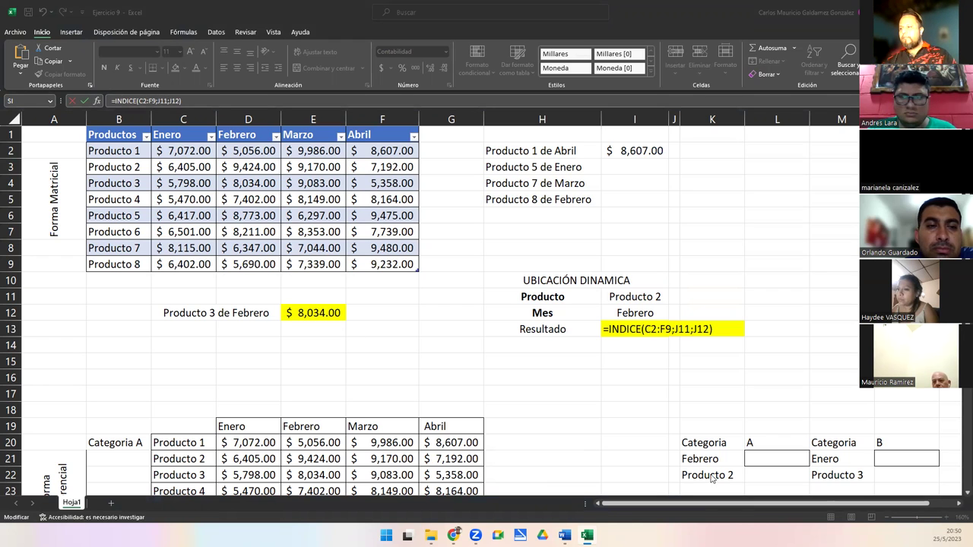
{"action": "left_click", "coordinate": [638, 328]}
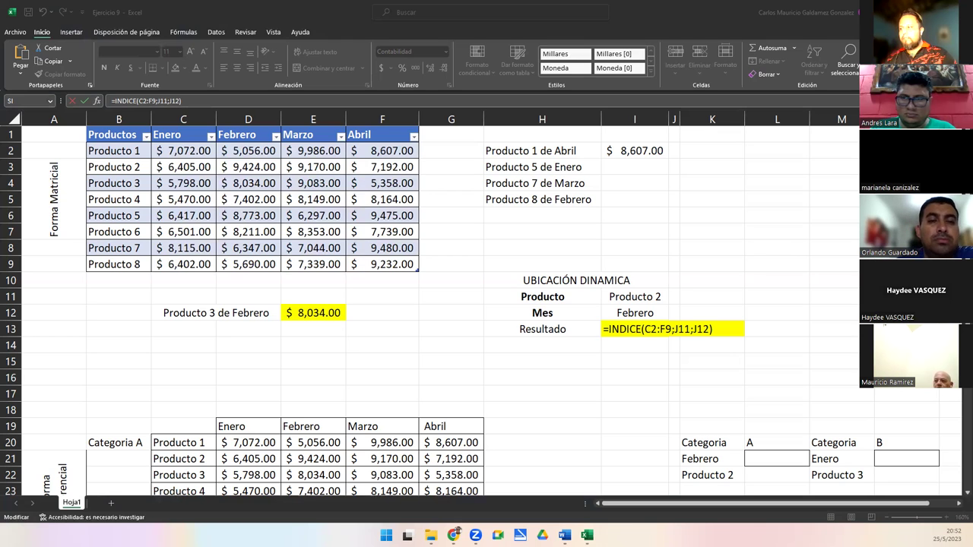
{"action": "left_click", "coordinate": [506, 331]}
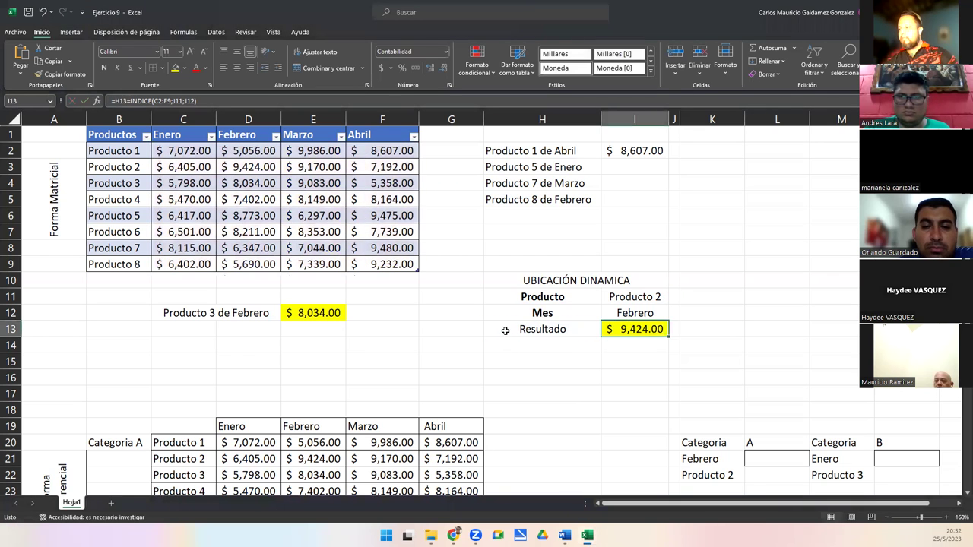
{"action": "key", "text": "Escape"}
{"action": "left_click", "coordinate": [506, 331]}
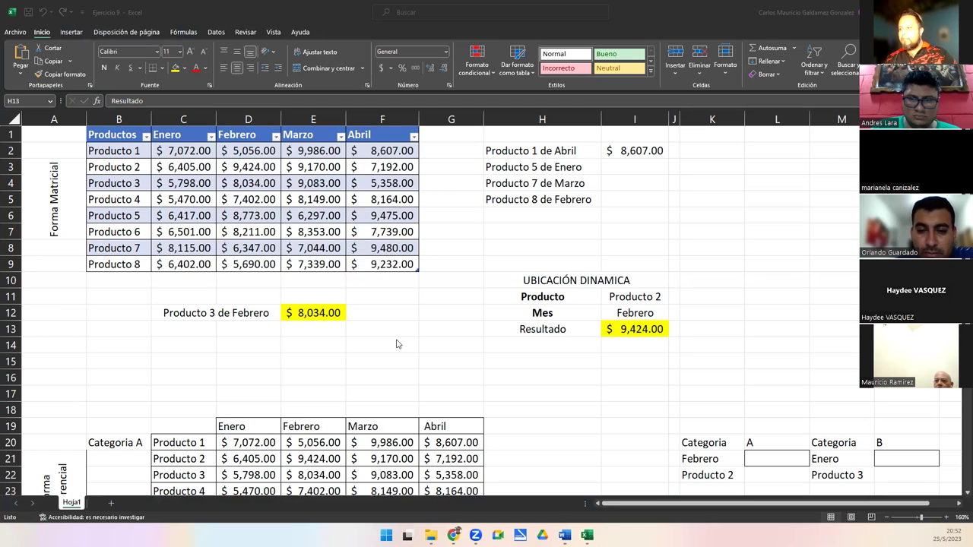
{"action": "key", "text": "alt+Tab"}
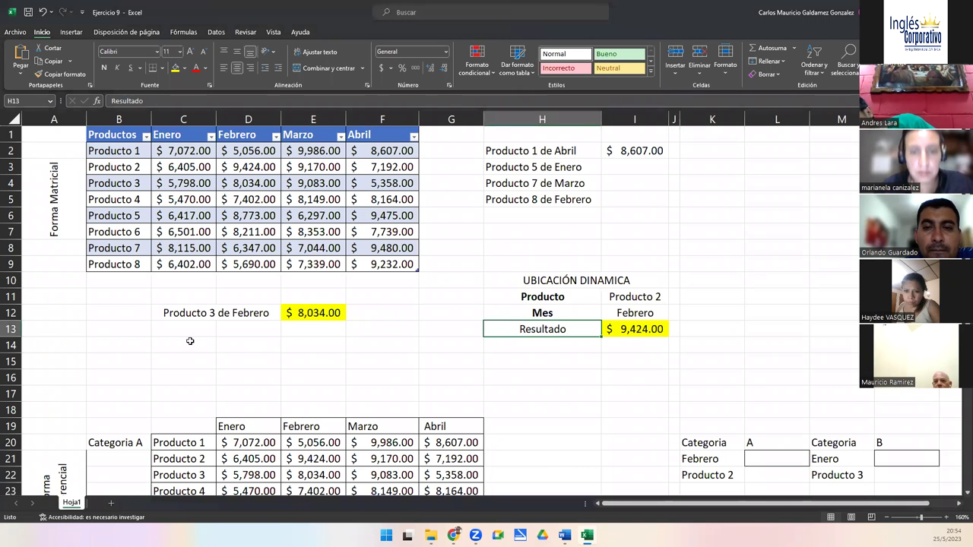
{"action": "left_click", "coordinate": [612, 328]}
{"action": "left_click_drag", "start_coordinate": [637, 295], "coordinate": [635, 316]}
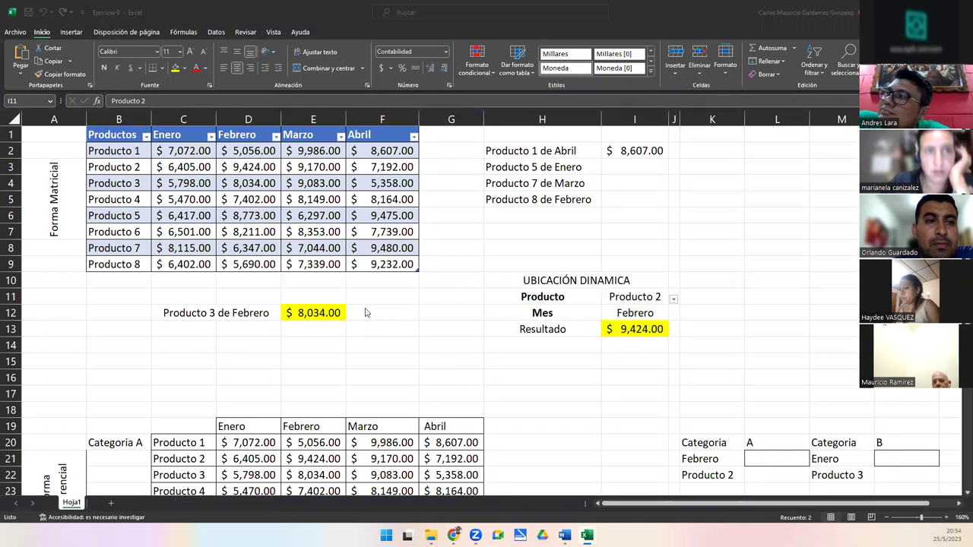
Examine the Forma Referencial section: the Categoria A and B tables and the Categoria A, Marzo, Producto 4 query in C32:D34.
{"action": "scroll", "coordinate": [365, 312], "scroll_direction": "down", "scroll_amount": 4}
{"action": "scroll", "coordinate": [364, 312], "scroll_direction": "down", "scroll_amount": 1}
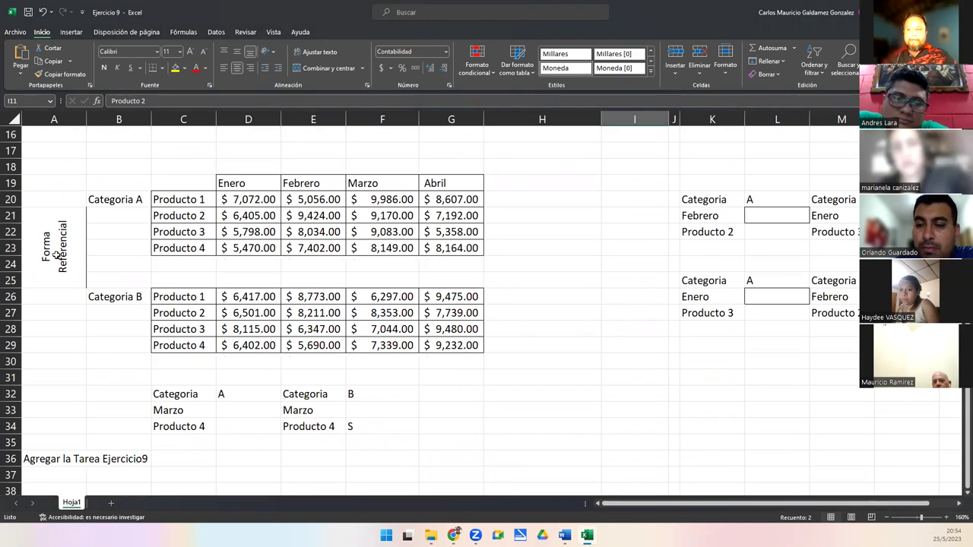
{"action": "left_click", "coordinate": [82, 268]}
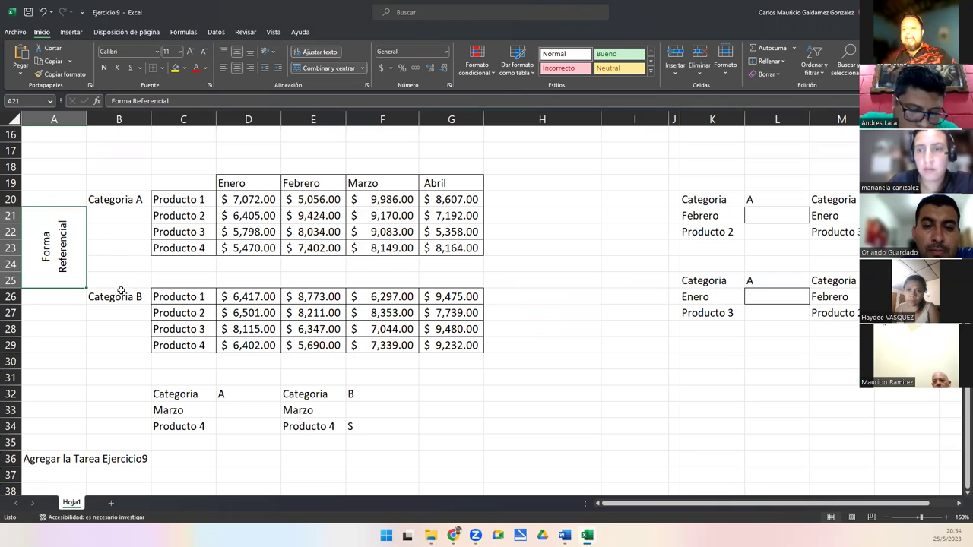
{"action": "left_click_drag", "start_coordinate": [228, 203], "coordinate": [489, 263]}
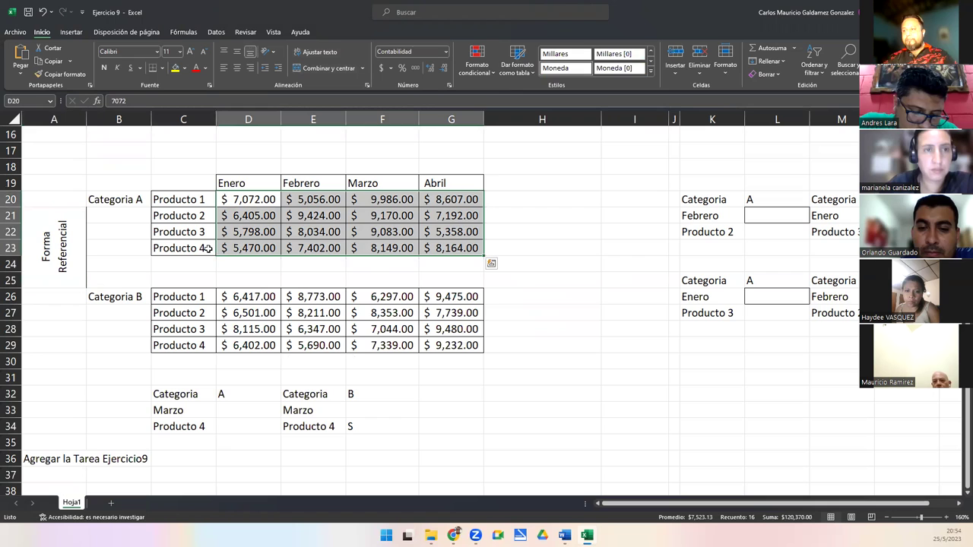
{"action": "left_click", "coordinate": [121, 198]}
{"action": "left_click", "coordinate": [122, 306]}
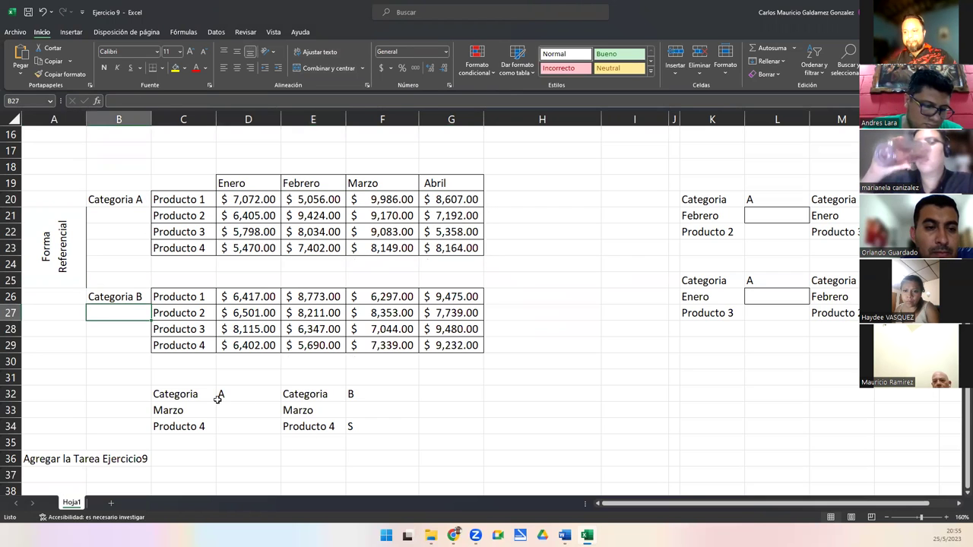
{"action": "left_click_drag", "start_coordinate": [189, 394], "coordinate": [219, 393]}
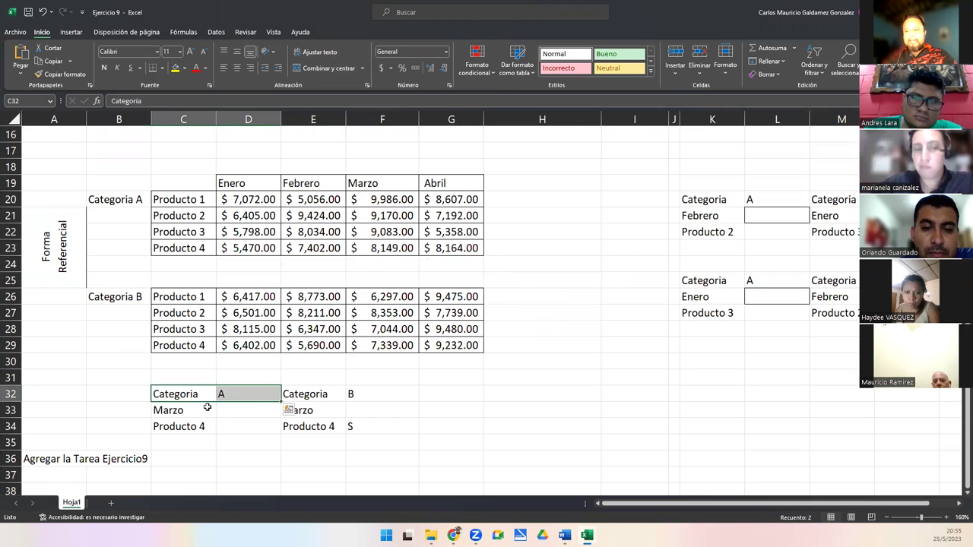
{"action": "left_click", "coordinate": [157, 412]}
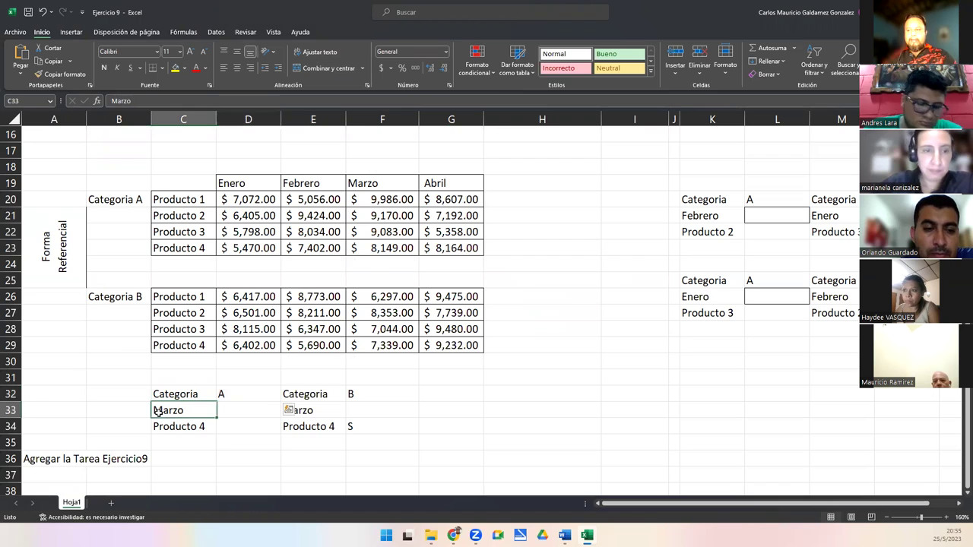
{"action": "left_click", "coordinate": [192, 430]}
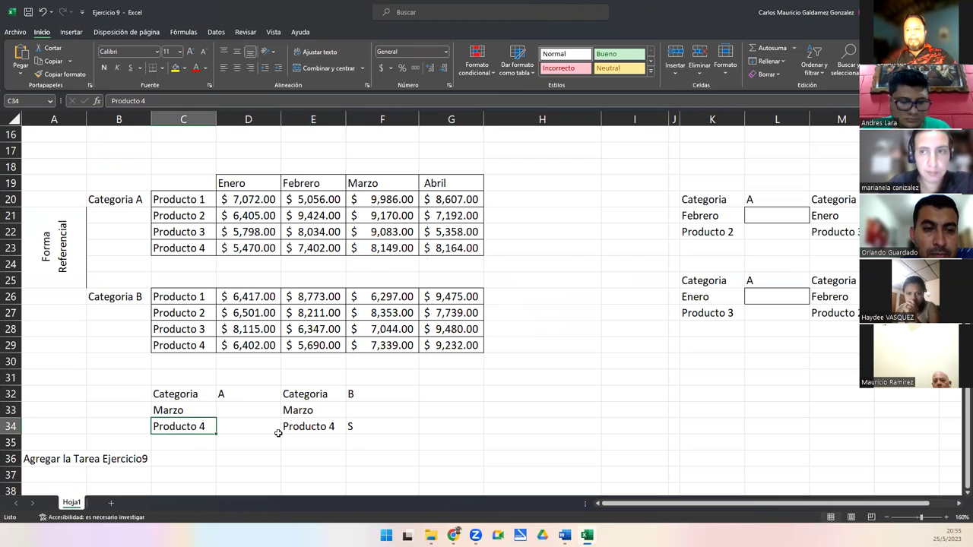
Go over the Categoria B, Marzo, Producto 4 query and clear the stray S from F34.
{"action": "left_click", "coordinate": [305, 396]}
{"action": "left_click", "coordinate": [298, 411]}
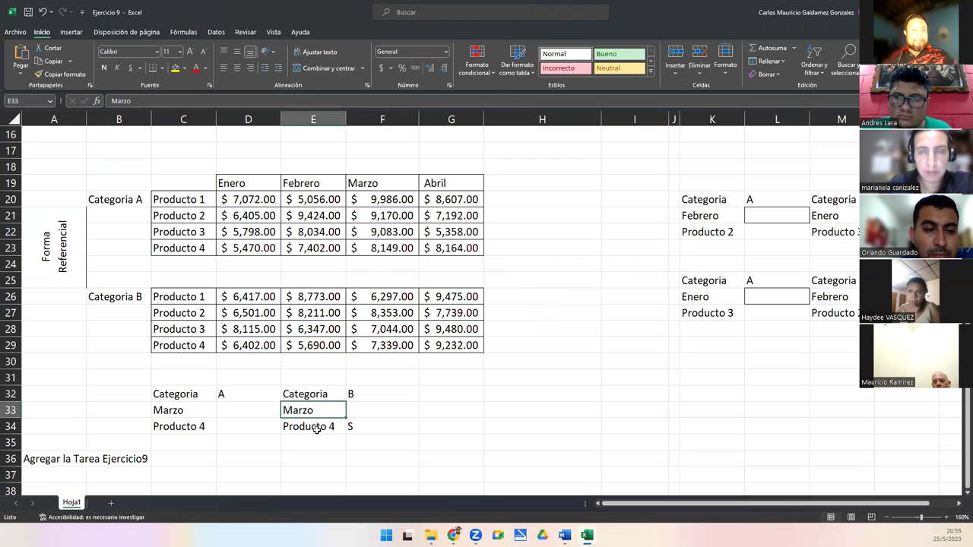
{"action": "left_click", "coordinate": [316, 429]}
{"action": "left_click", "coordinate": [360, 427]}
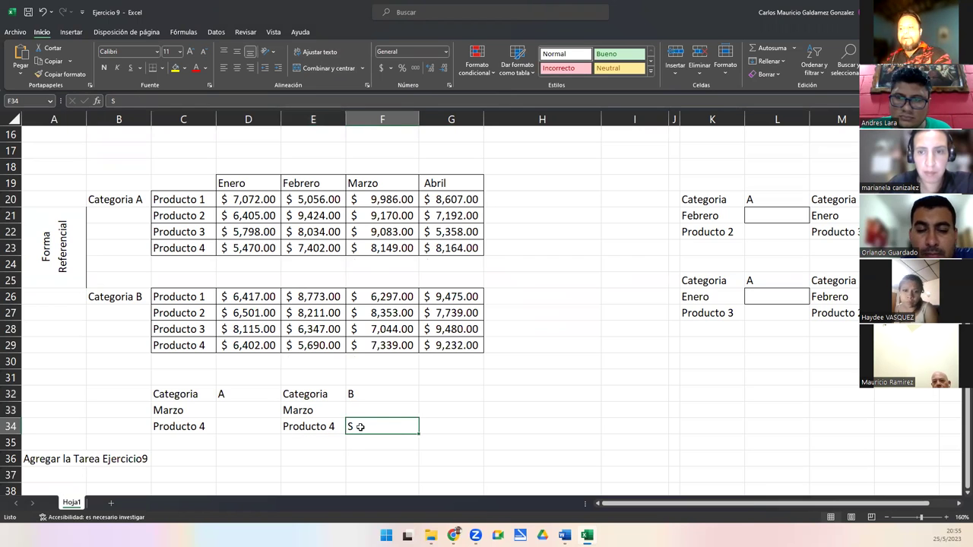
{"action": "key", "text": "BackSpace"}
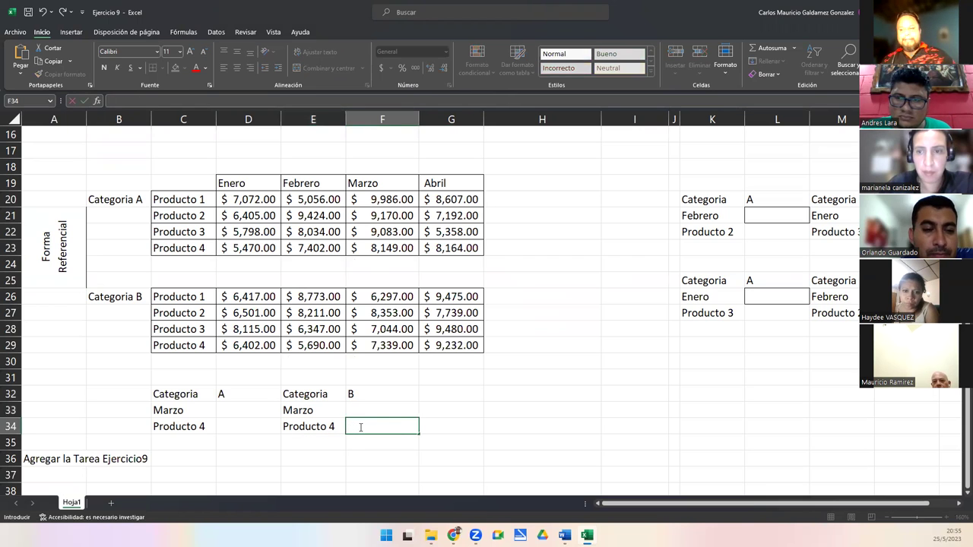
Begin an INDICE formula in D34 with the Categoria A and Categoria B value ranges: =INDICE(D20:G23;D26:G29;.
{"action": "left_click", "coordinate": [243, 426]}
{"action": "type", "text": "="}
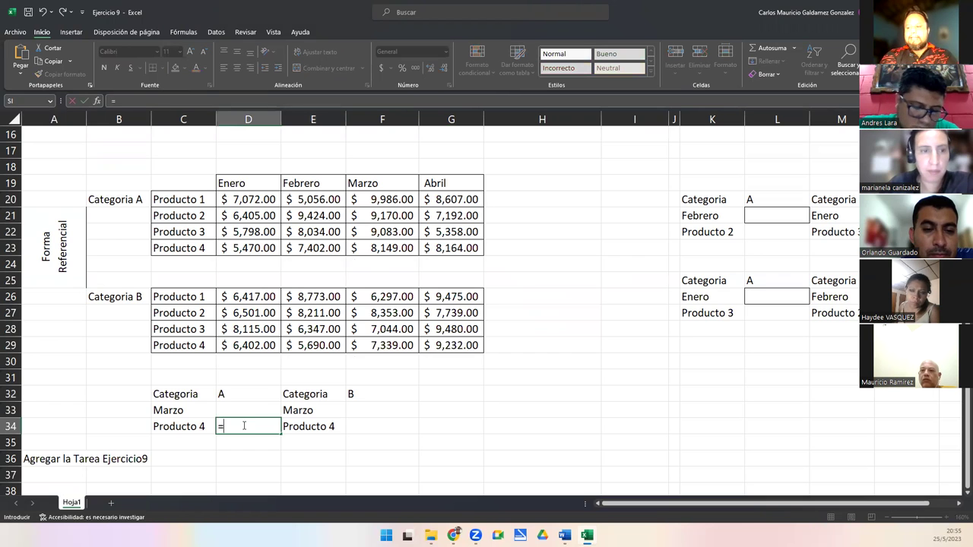
{"action": "type", "text": "indi"}
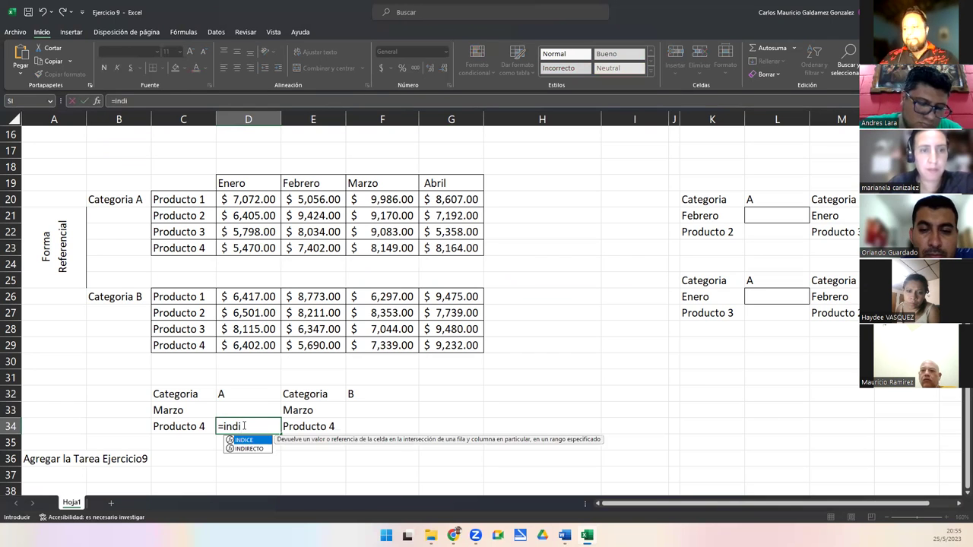
{"action": "key", "text": "Tab"}
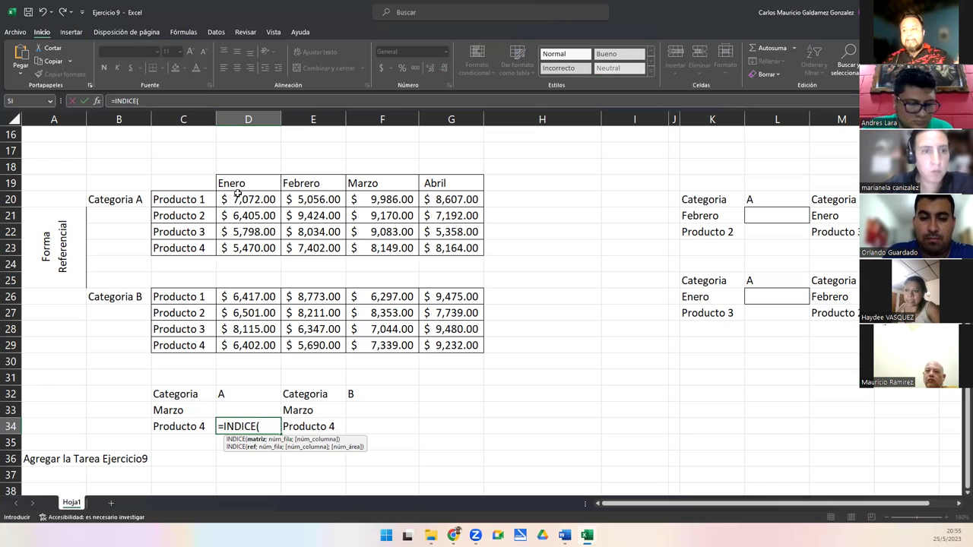
{"action": "left_click_drag", "start_coordinate": [240, 199], "coordinate": [440, 252]}
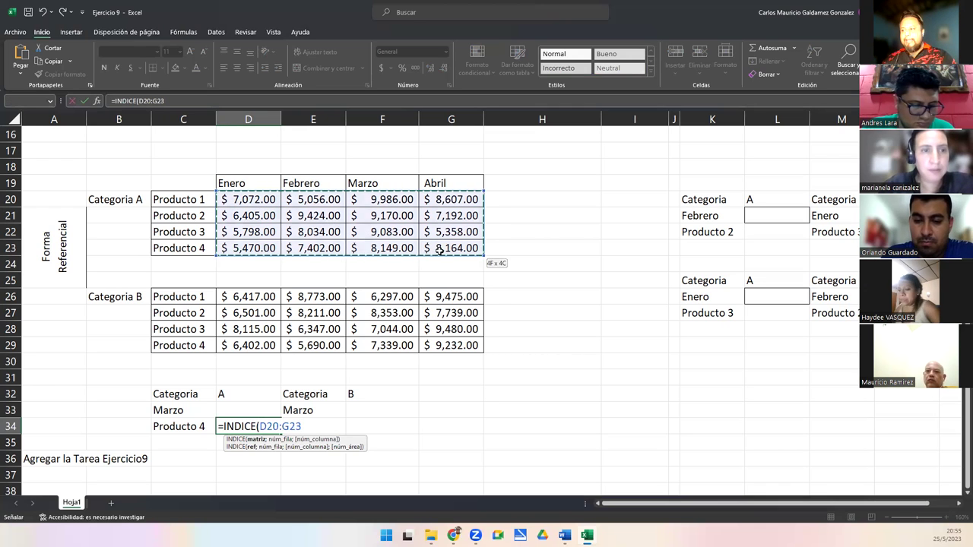
{"action": "type", "text": ";"}
{"action": "left_click_drag", "start_coordinate": [240, 298], "coordinate": [453, 344]}
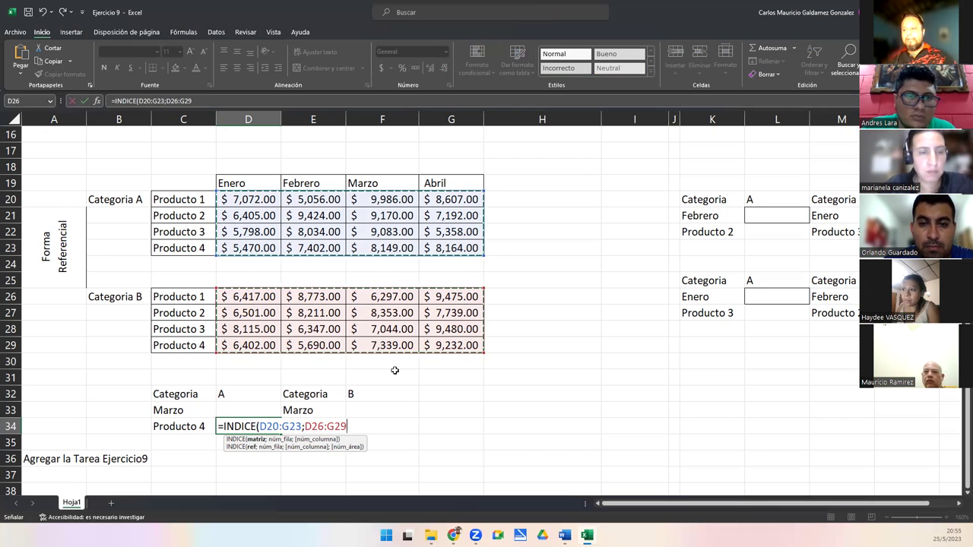
{"action": "type", "text": ";"}
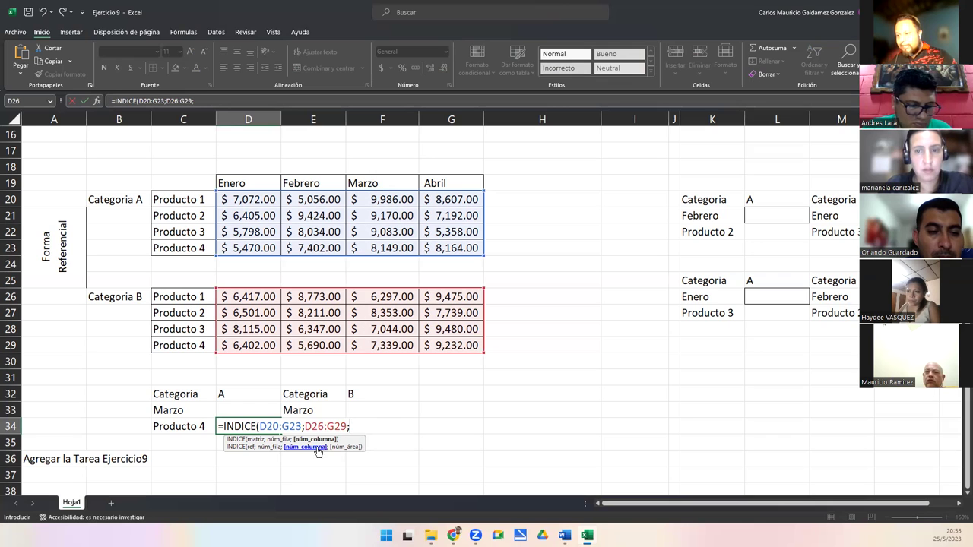
Enclose the two ranges in parentheses and separate them with a comma, giving =INDICE((D20:G23,D26:G29); in D34.
{"action": "left_click", "coordinate": [273, 448]}
{"action": "type", "text": "("}
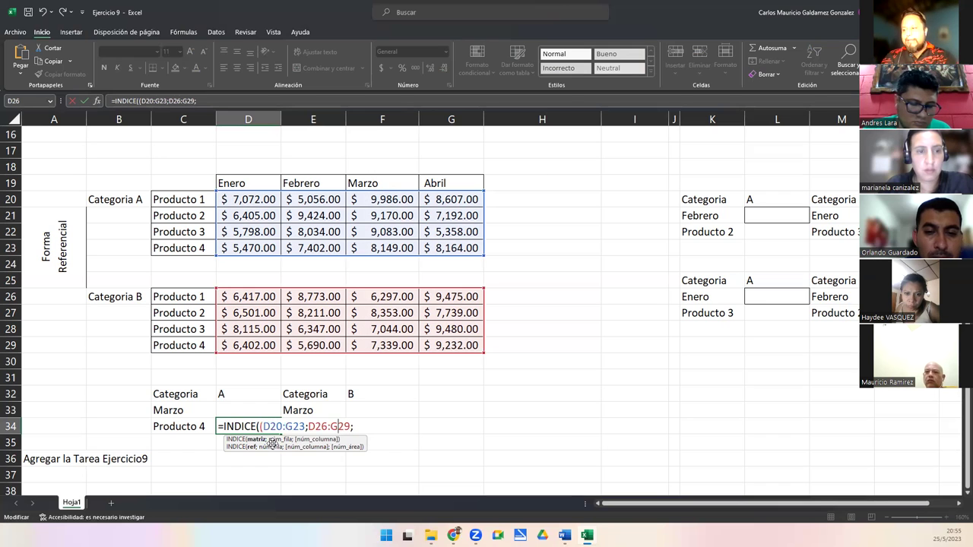
{"action": "key", "text": "End"}
{"action": "key", "text": "BackSpace"}
{"action": "type", "text": ");"}
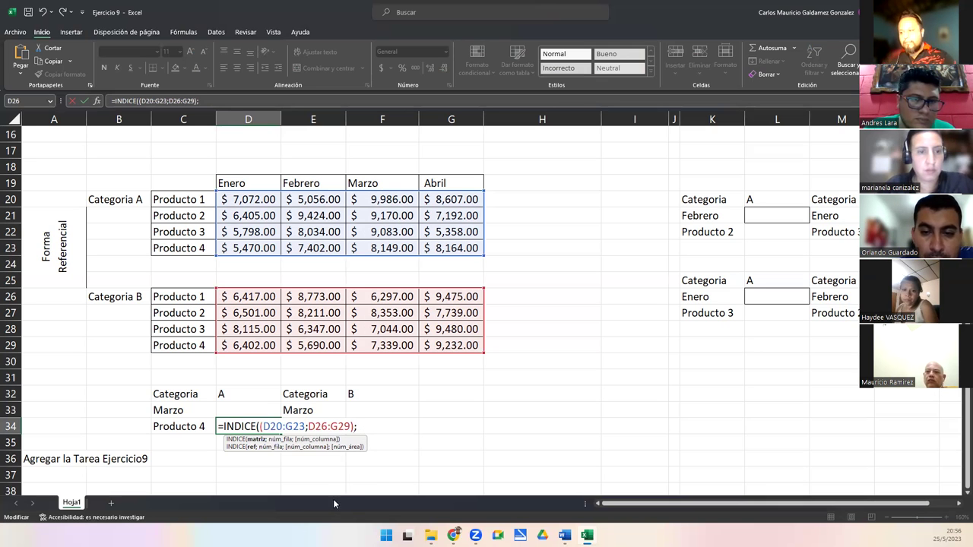
{"action": "key", "text": "Delete"}
{"action": "type", "text": ","}
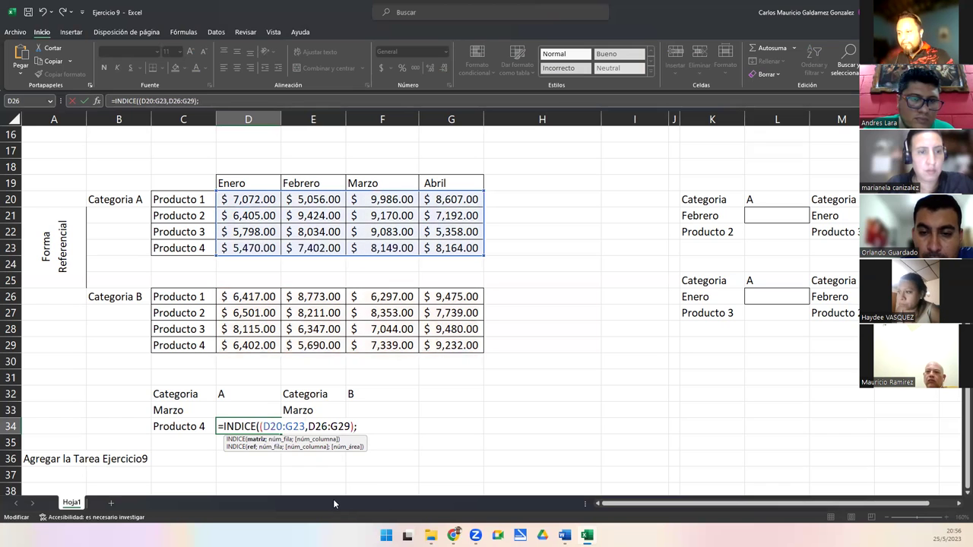
Complete the INDICE formula in D34 with row 4, column 3 and area 1, and try to enter it.
{"action": "key", "text": "End"}
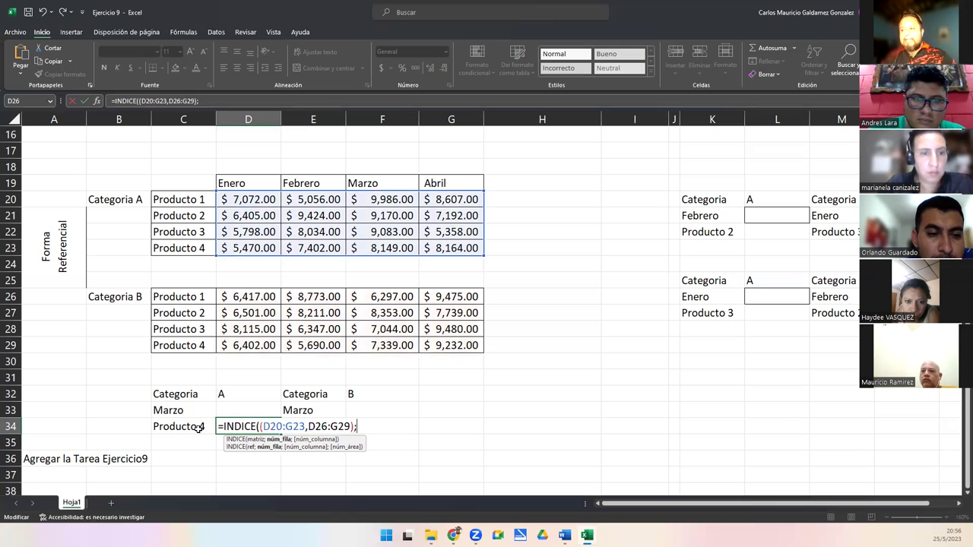
{"action": "type", "text": "4"}
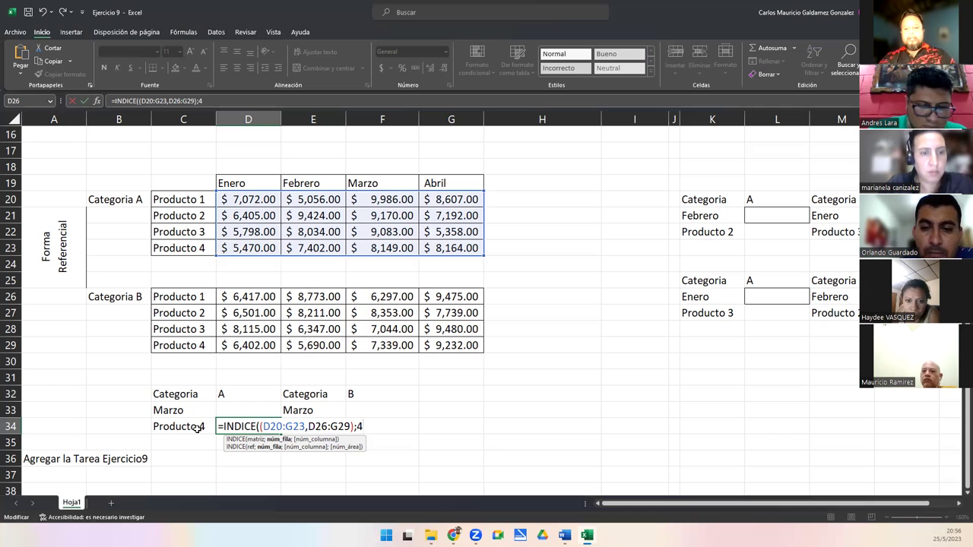
{"action": "type", "text": ";"}
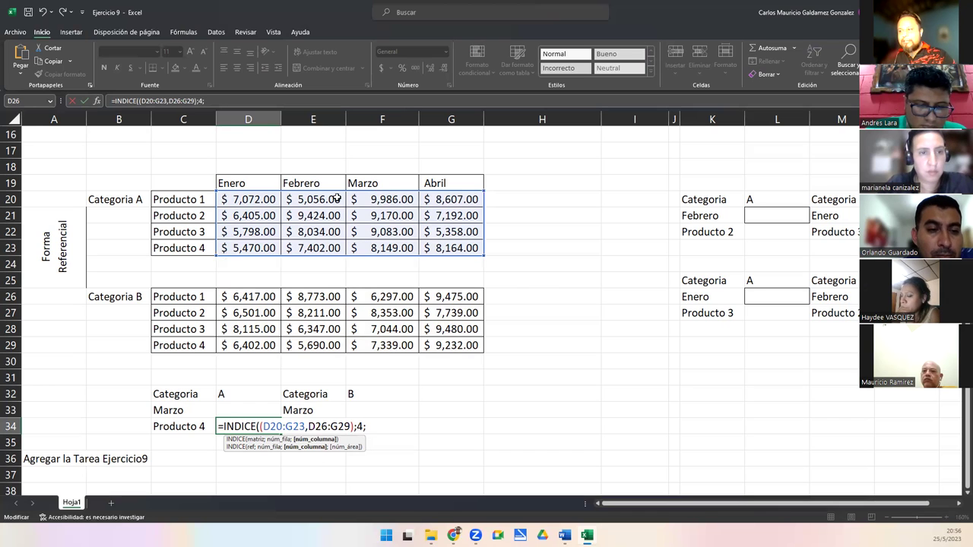
{"action": "type", "text": "3"}
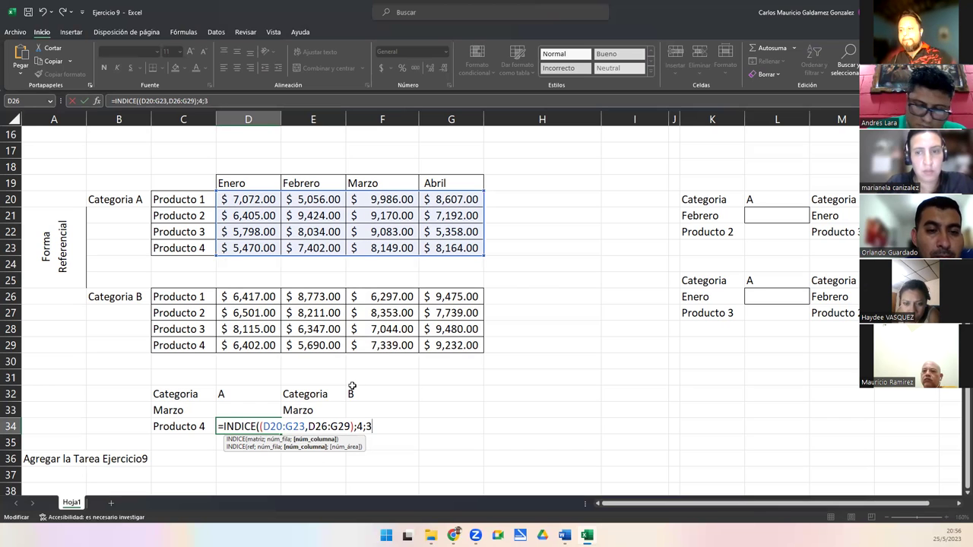
{"action": "type", "text": ";"}
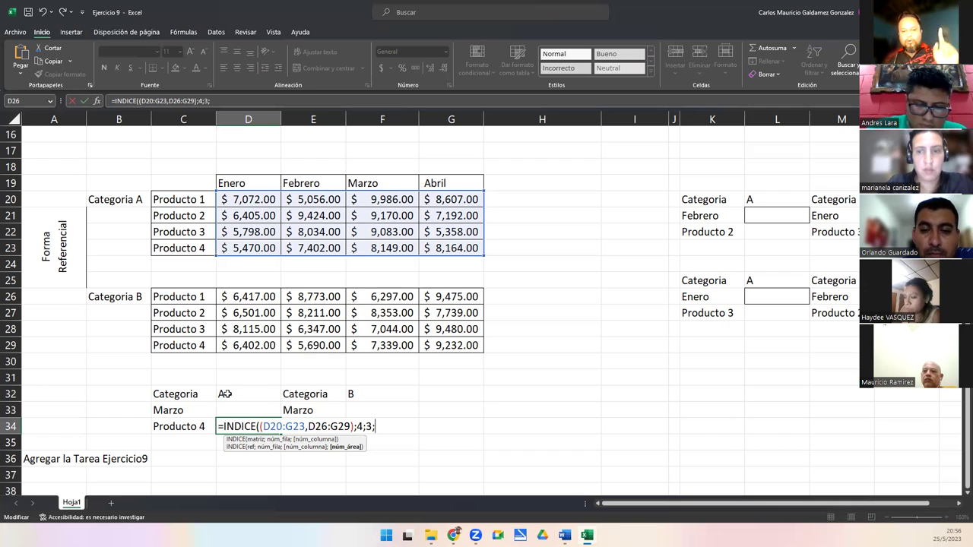
{"action": "type", "text": "1)"}
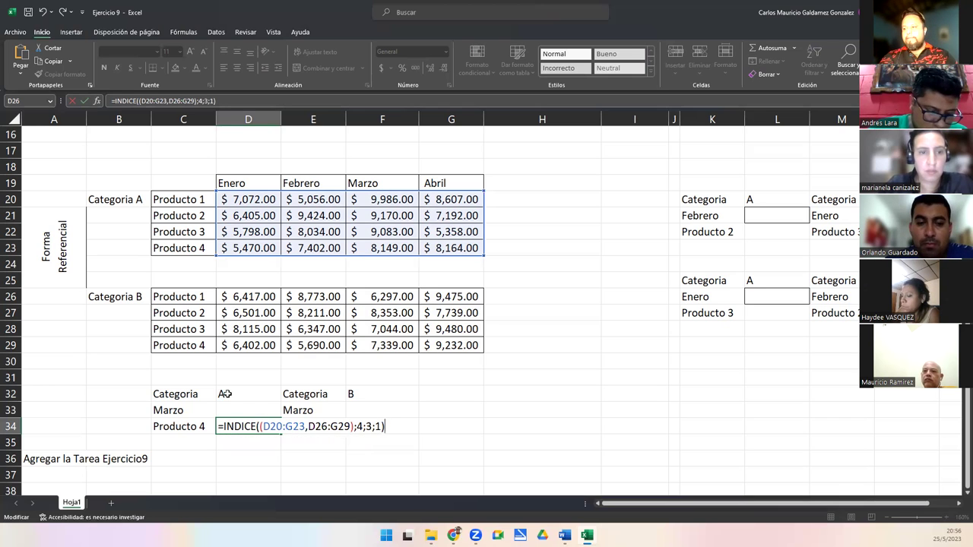
{"action": "key", "text": "Return"}
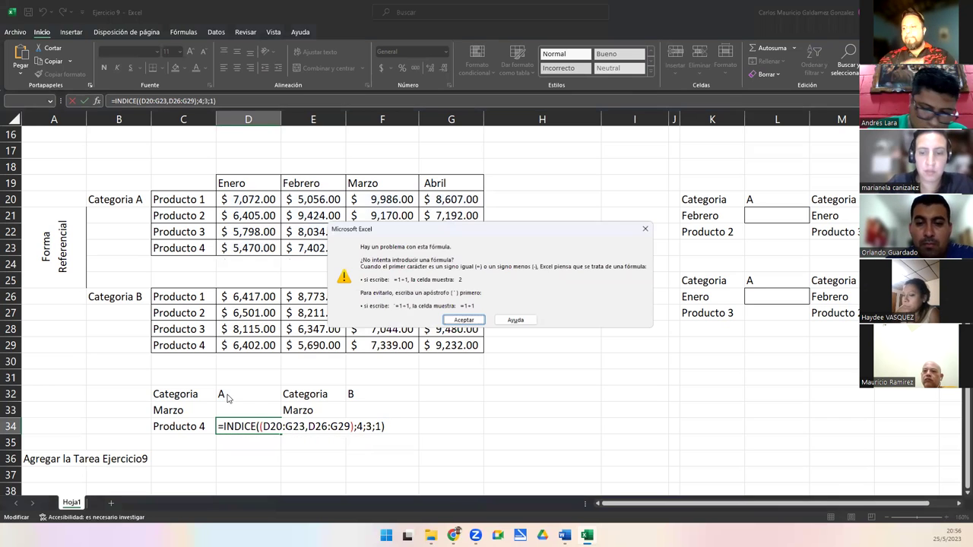
{"action": "left_click", "coordinate": [461, 320]}
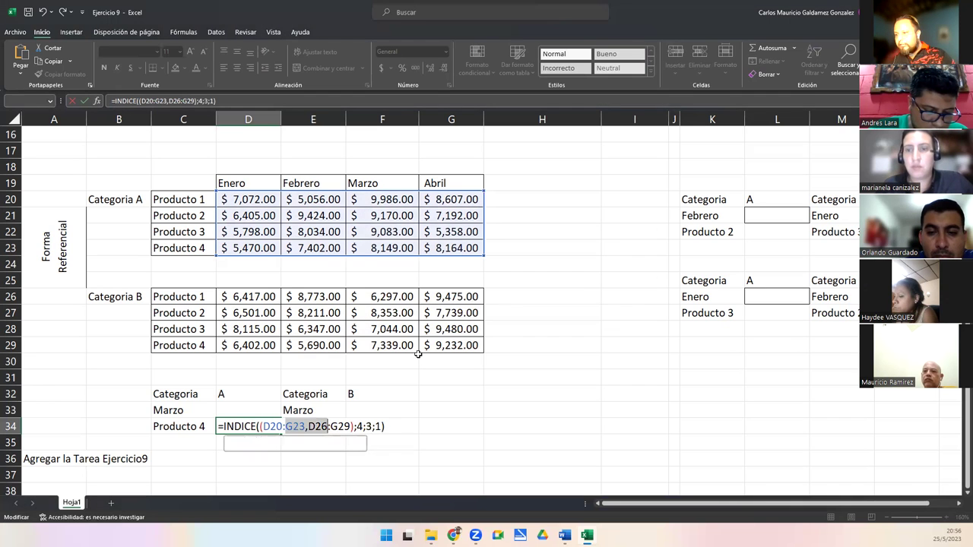
Separate the two ranges with a semicolon and enter =INDICE((D20:G23;D26:G29);4;3;1) in D34.
{"action": "left_click", "coordinate": [307, 427]}
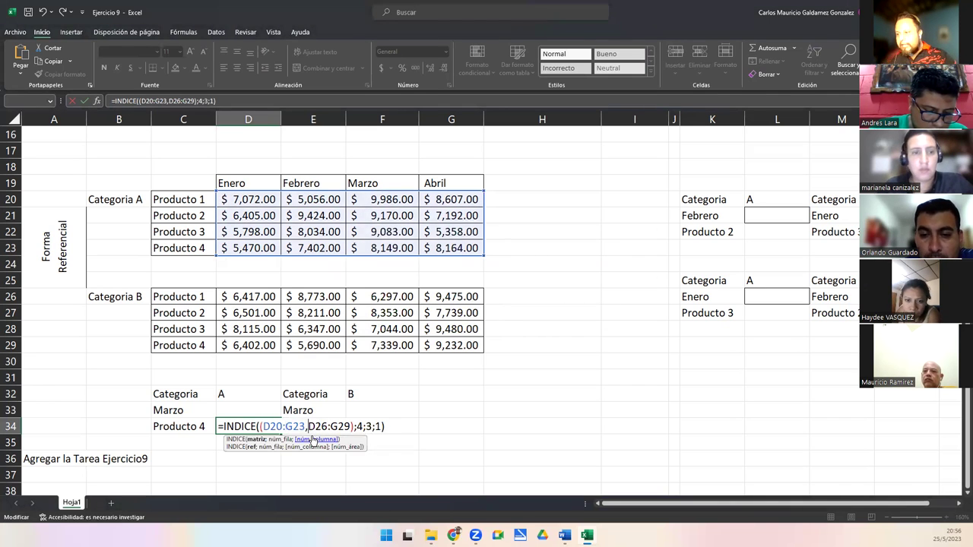
{"action": "key", "text": "BackSpace"}
{"action": "type", "text": ";"}
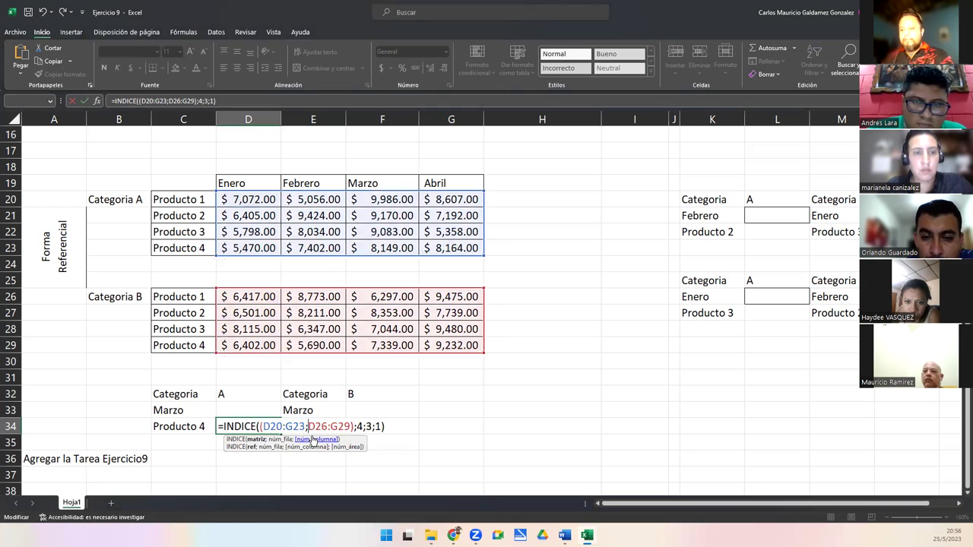
{"action": "key", "text": "Return"}
Apply the dollar accounting format to cells D34 and F34.
{"action": "left_click", "coordinate": [252, 427]}
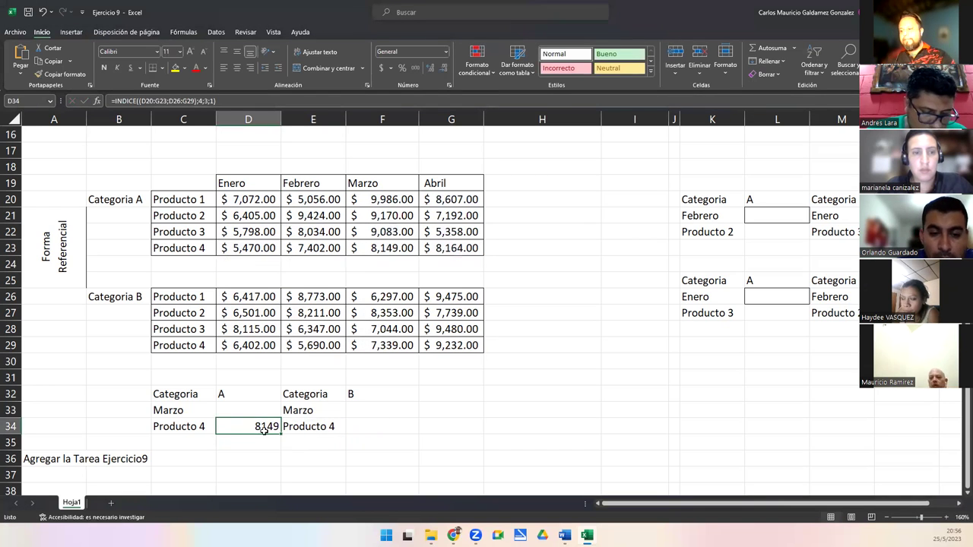
{"action": "left_click", "coordinate": [355, 428], "text": "ctrl"}
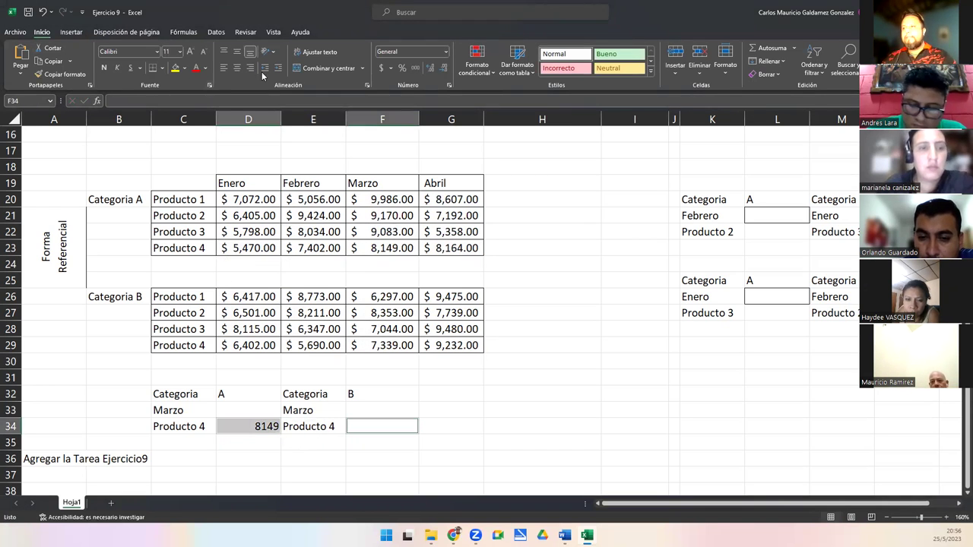
{"action": "left_click", "coordinate": [383, 68]}
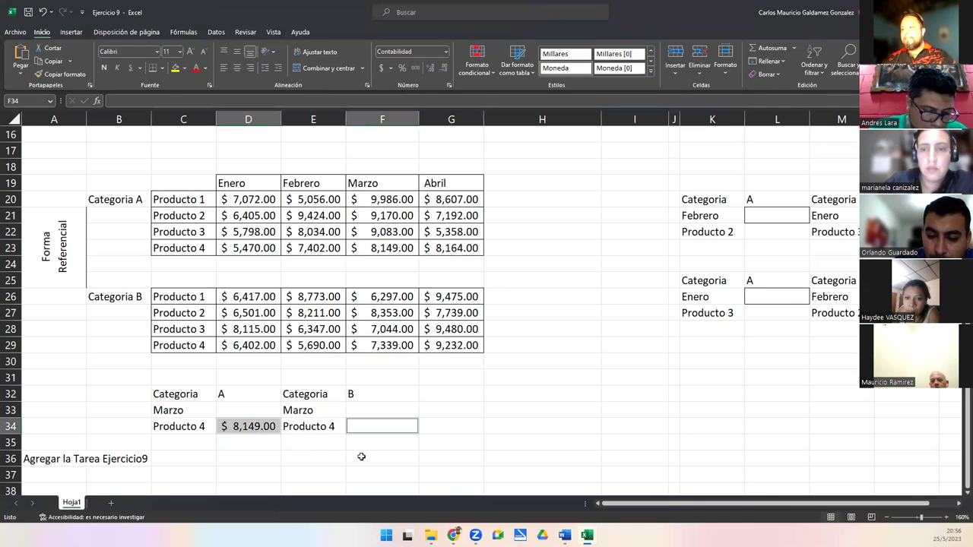
Review the INDICE formula in D34, going over its two ranges and its row, column and area arguments.
{"action": "left_click", "coordinate": [240, 429]}
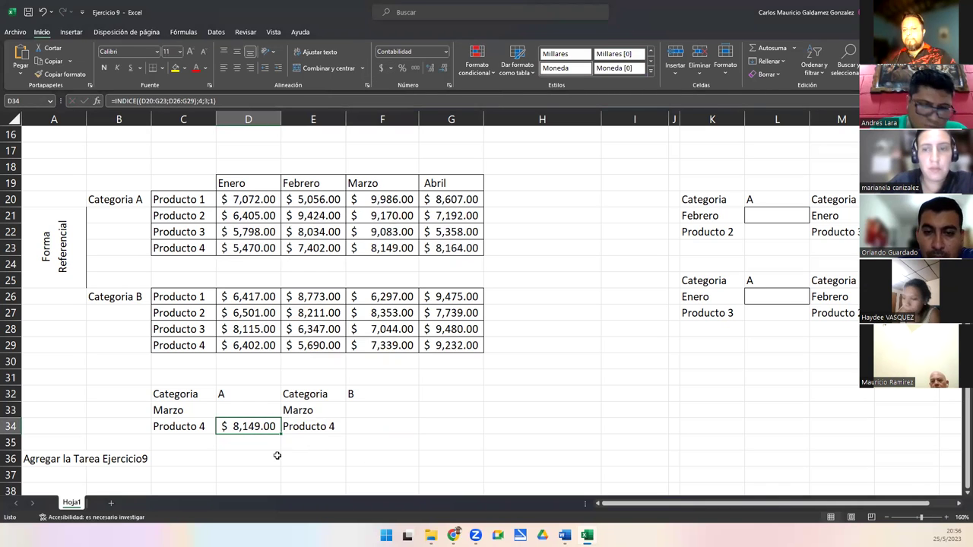
{"action": "double_click", "coordinate": [239, 426]}
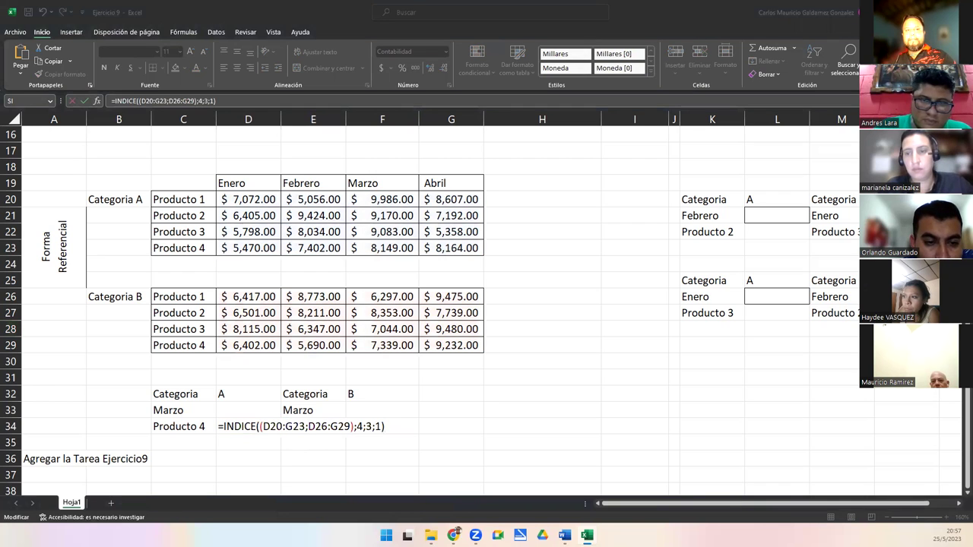
{"action": "left_click", "coordinate": [393, 427]}
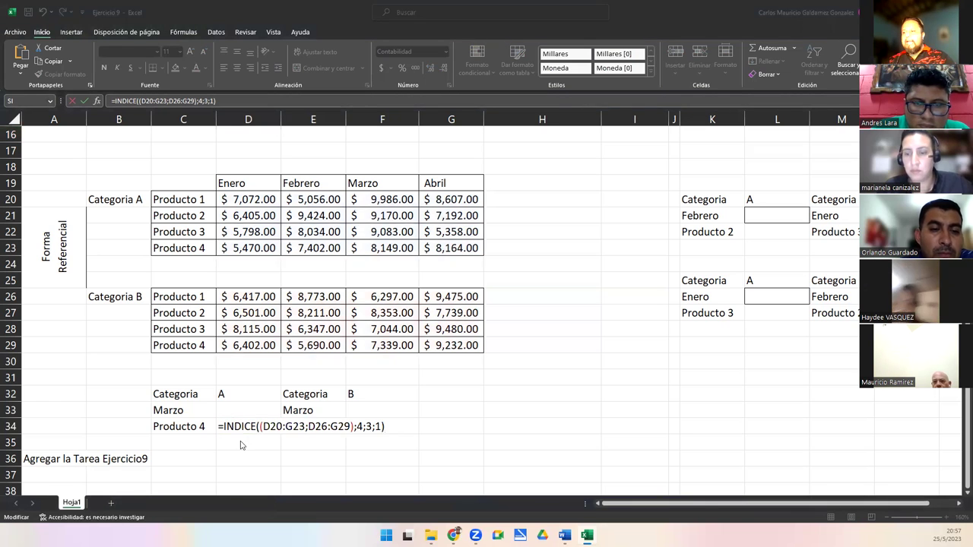
{"action": "left_click", "coordinate": [221, 430]}
{"action": "left_click_drag", "start_coordinate": [219, 428], "coordinate": [396, 430]}
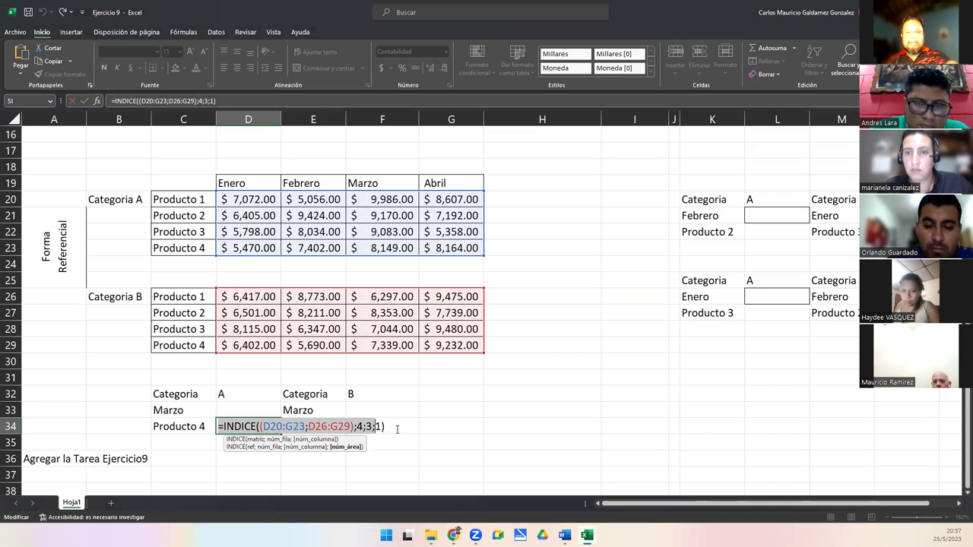
{"action": "left_click", "coordinate": [378, 427]}
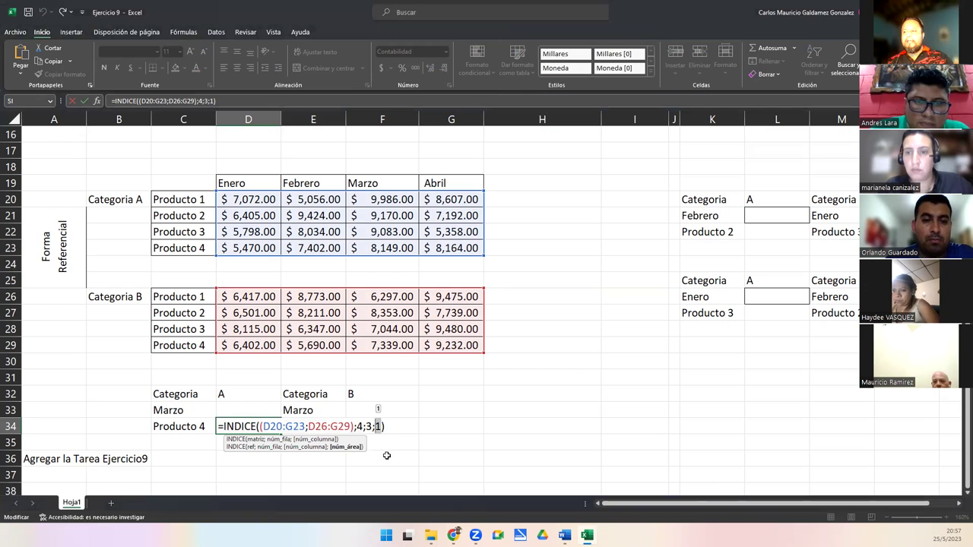
{"action": "left_click", "coordinate": [405, 425]}
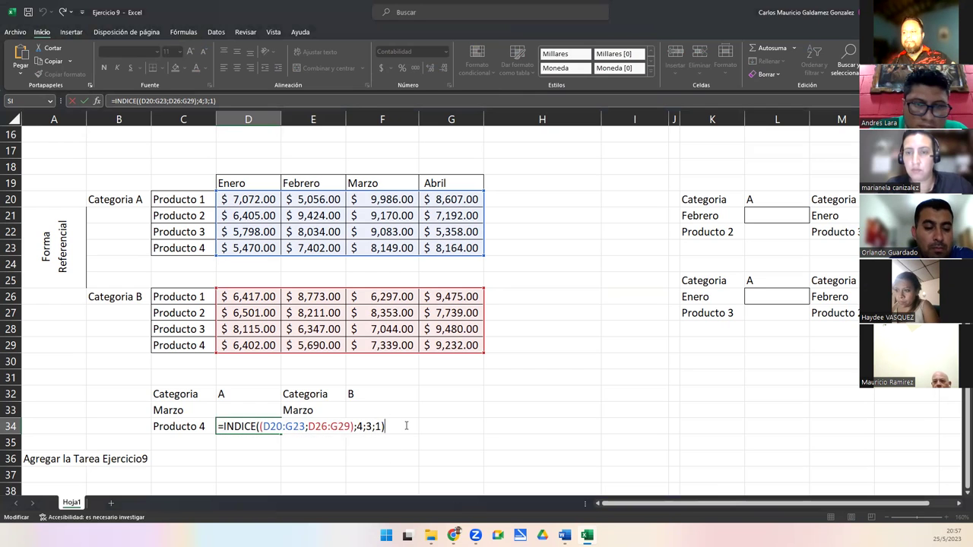
{"action": "left_click", "coordinate": [405, 426]}
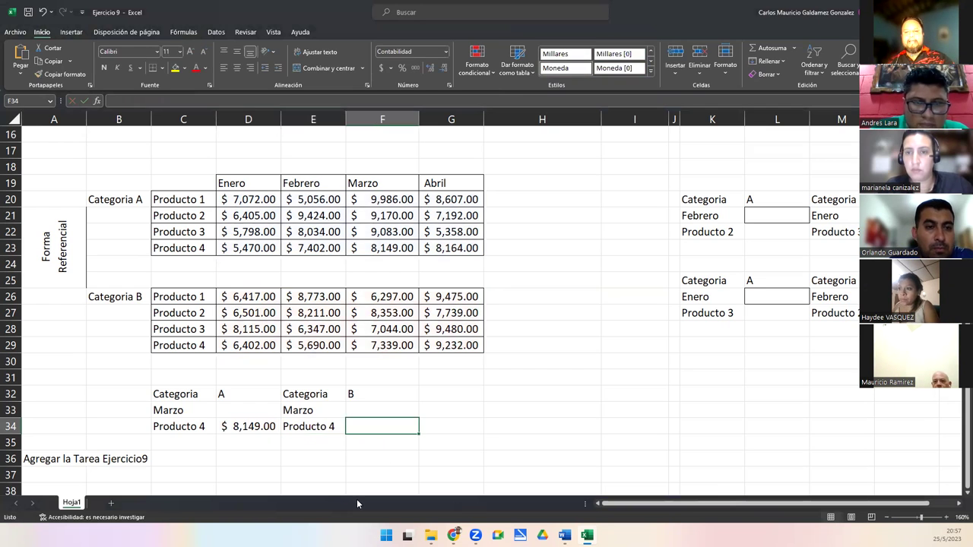
Copy the D34 formula text into F34 and set its area argument to 2, giving =INDICE((D20:G23;D26:G29);4;3;2).
{"action": "left_click", "coordinate": [249, 426]}
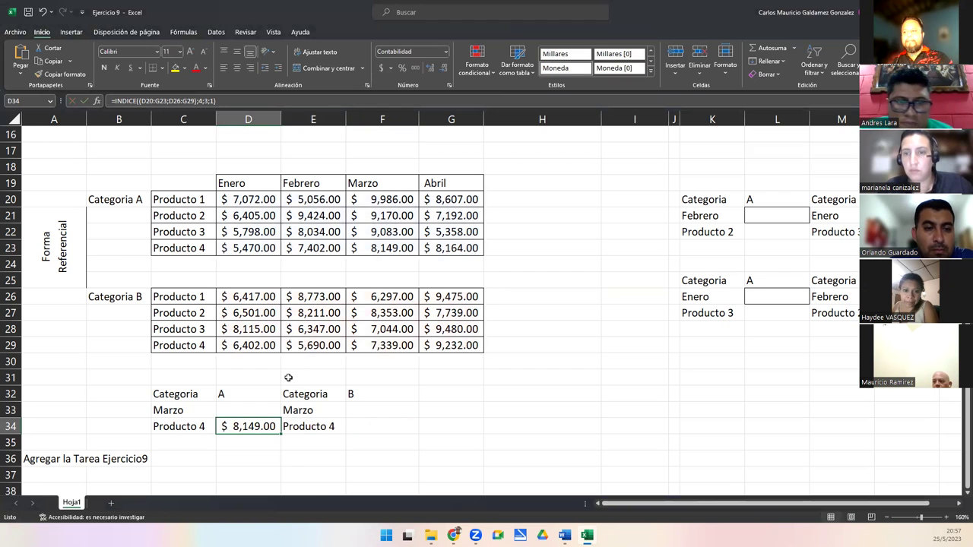
{"action": "left_click", "coordinate": [258, 101]}
{"action": "left_click_drag", "start_coordinate": [259, 101], "coordinate": [108, 102]}
{"action": "key", "text": "ctrl+c"}
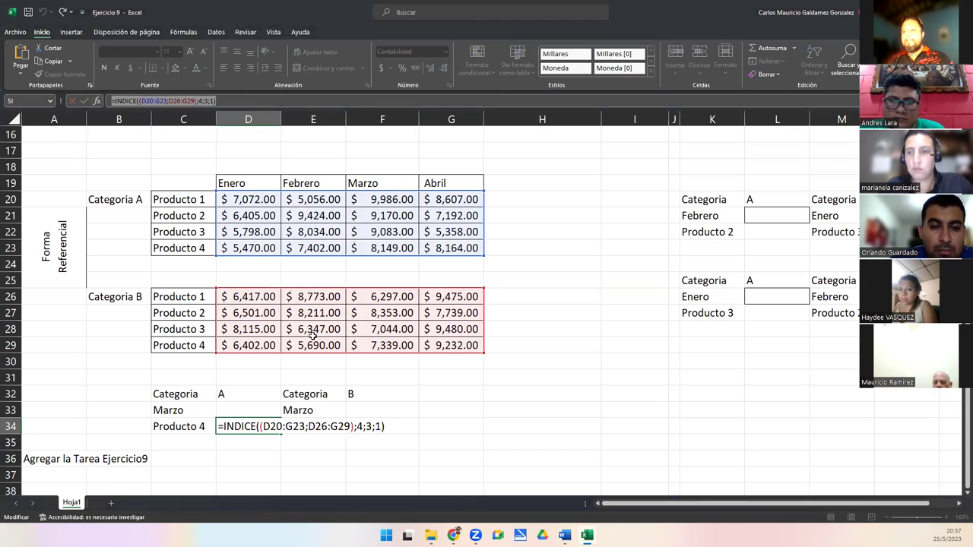
{"action": "key", "text": "Tab"}
{"action": "double_click", "coordinate": [362, 423]}
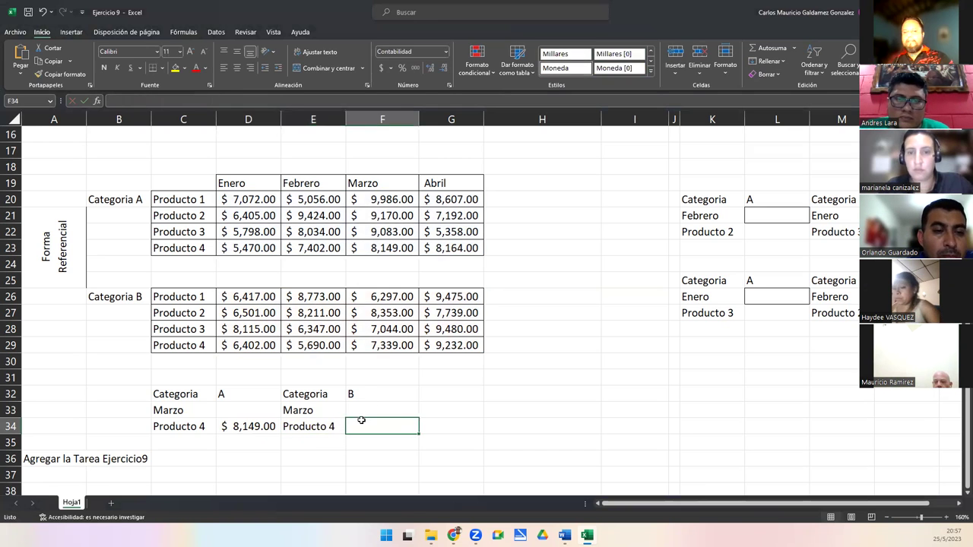
{"action": "key", "text": "ctrl+v"}
{"action": "key", "text": "Left"}
{"action": "key", "text": "BackSpace"}
{"action": "type", "text": "2"}
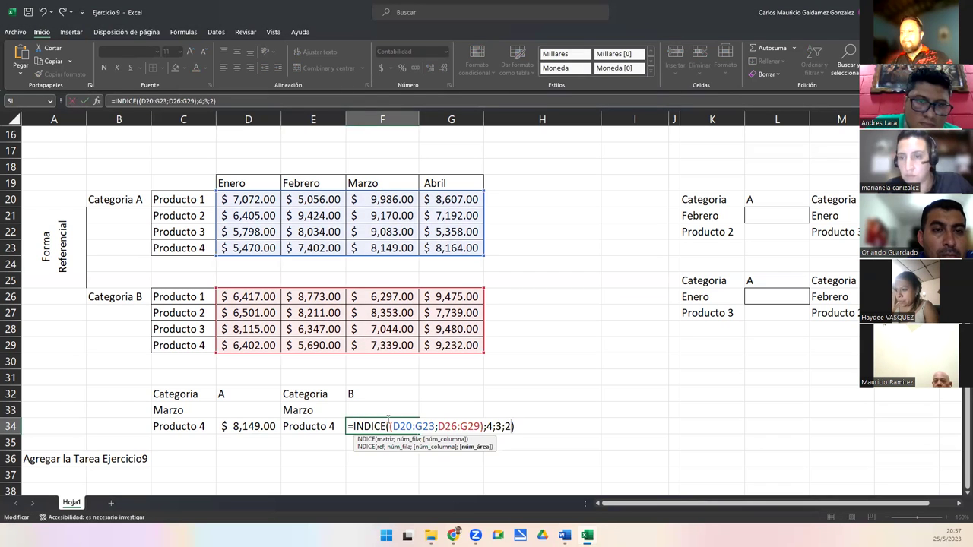
{"action": "key", "text": "Return"}
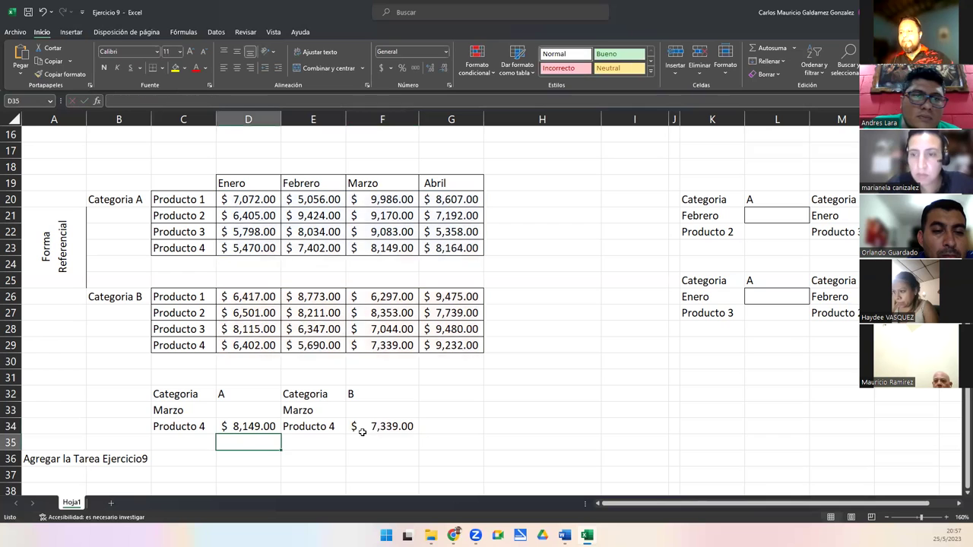
Fill the result cells D34 and F34 with yellow and review the INDICE formula in F34.
{"action": "left_click", "coordinate": [356, 427]}
{"action": "left_click", "coordinate": [236, 426], "text": "ctrl"}
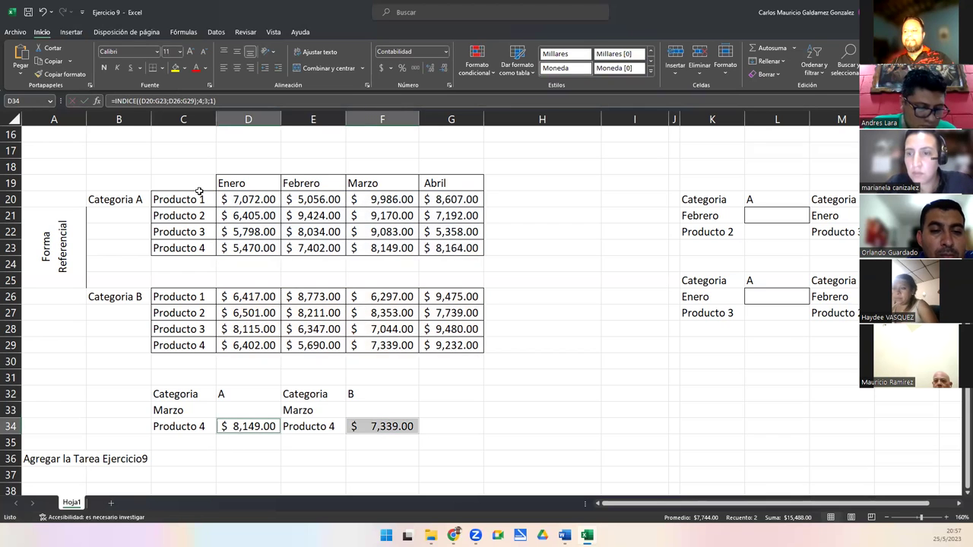
{"action": "left_click", "coordinate": [176, 68]}
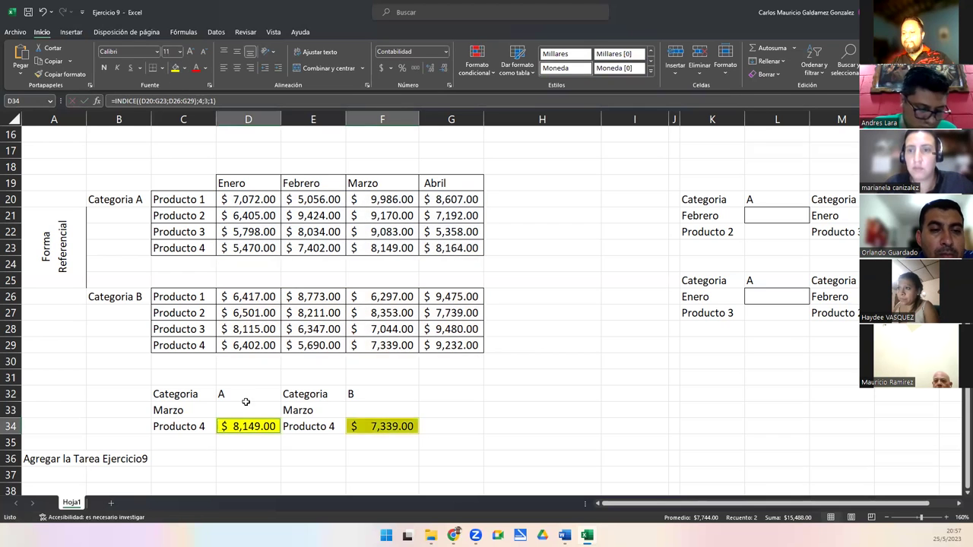
{"action": "left_click", "coordinate": [373, 432]}
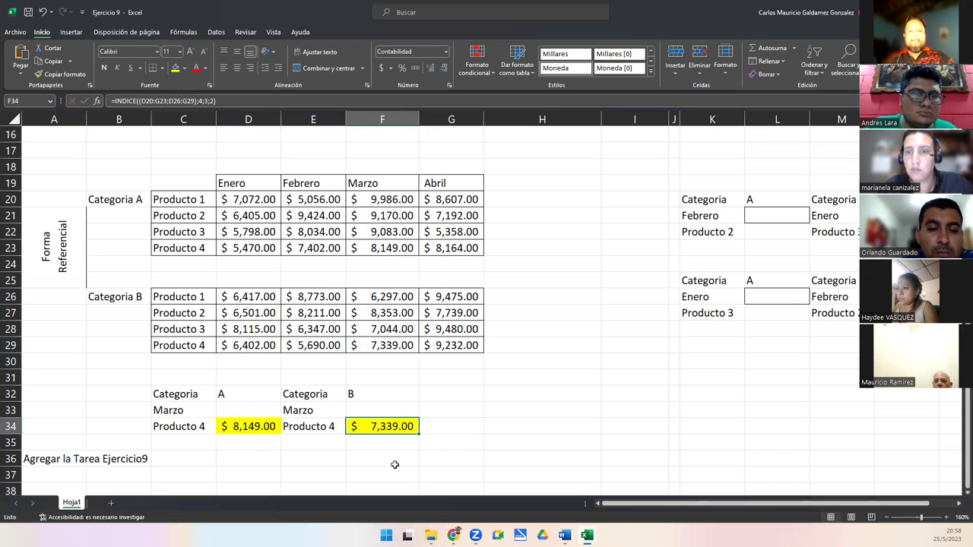
{"action": "double_click", "coordinate": [393, 425]}
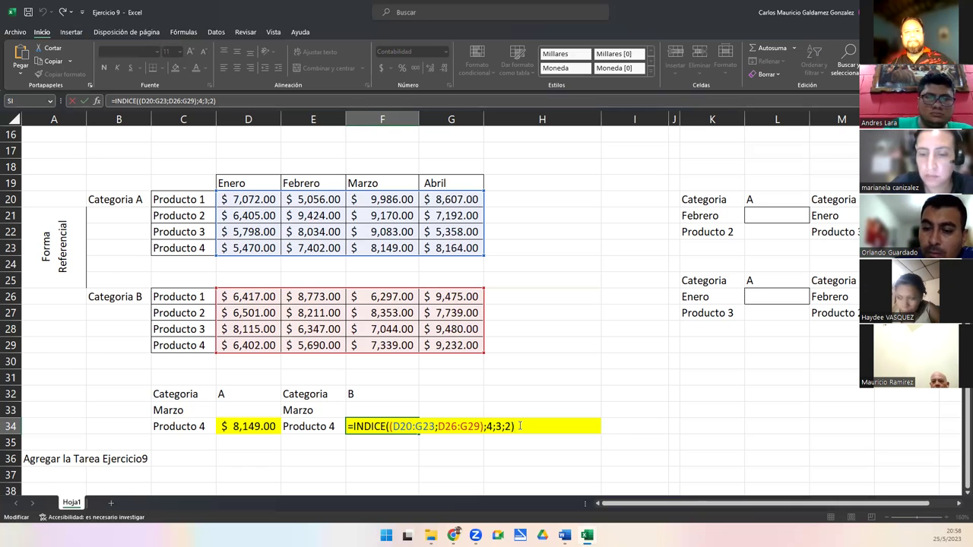
{"action": "key", "text": "Return"}
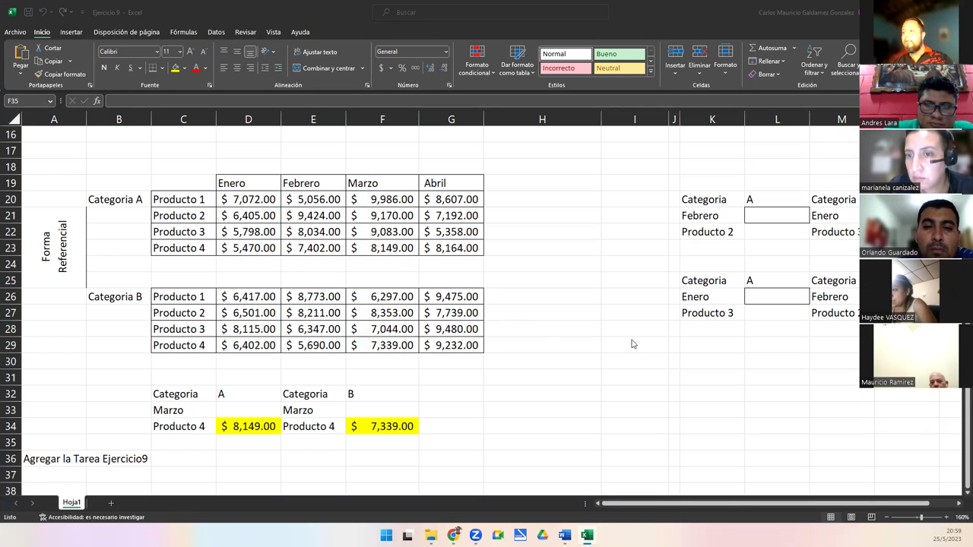
Look over the pending lookups in I3:I5, L21 and L26, and the solved Categoria A and B example in C32:F34.
{"action": "scroll", "coordinate": [640, 377], "scroll_direction": "up", "scroll_amount": 4}
{"action": "scroll", "coordinate": [639, 377], "scroll_direction": "up", "scroll_amount": 1}
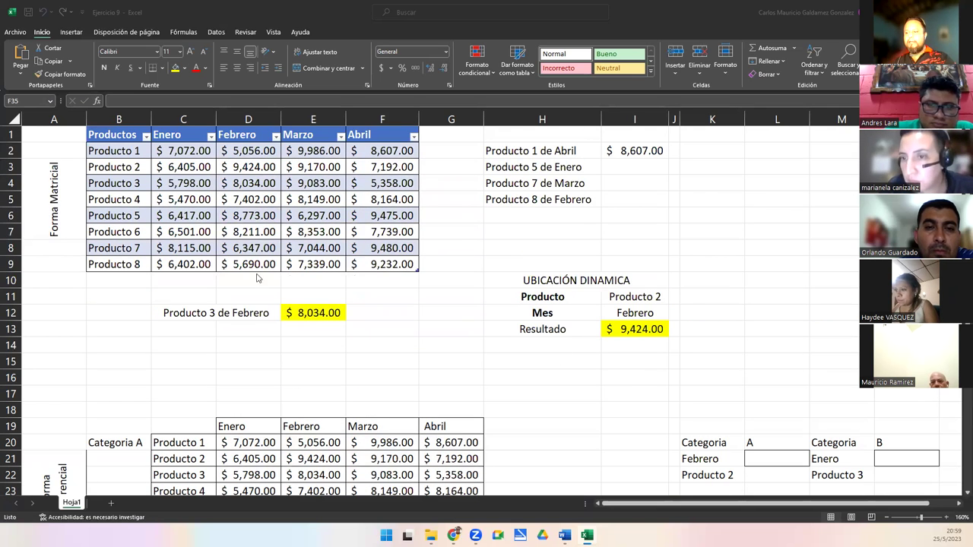
{"action": "left_click", "coordinate": [621, 173]}
{"action": "left_click_drag", "start_coordinate": [620, 172], "coordinate": [628, 198]}
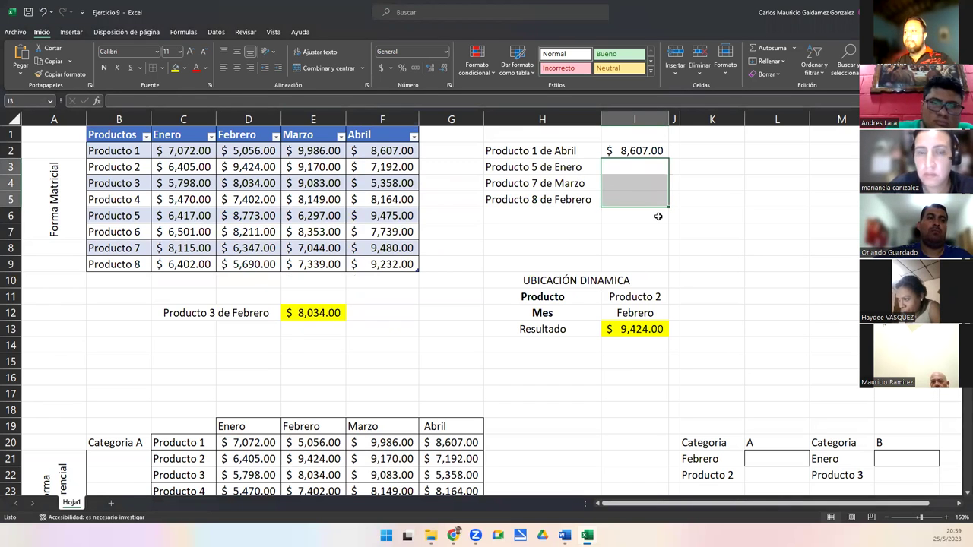
{"action": "scroll", "coordinate": [654, 217], "scroll_direction": "down", "scroll_amount": 5}
{"action": "left_click", "coordinate": [769, 216]}
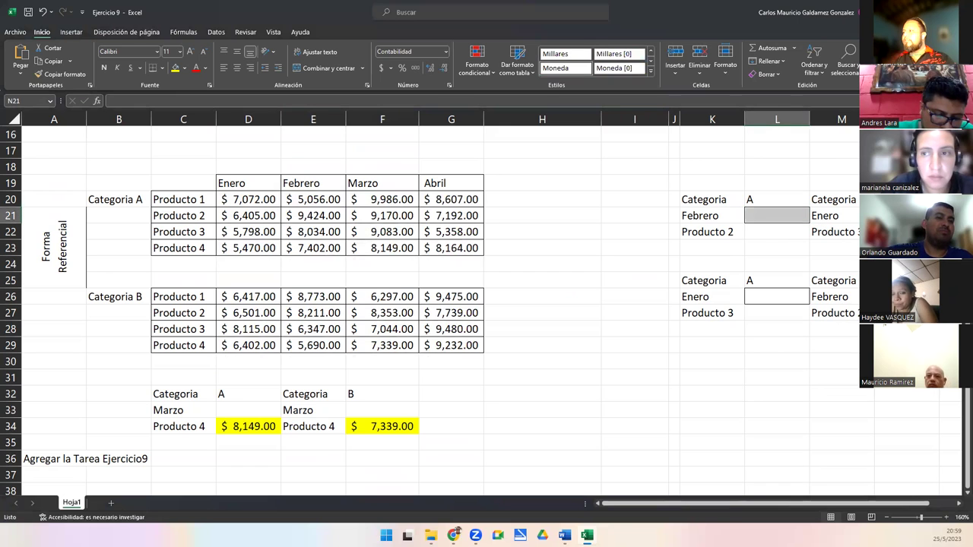
{"action": "left_click", "coordinate": [780, 296], "text": "ctrl"}
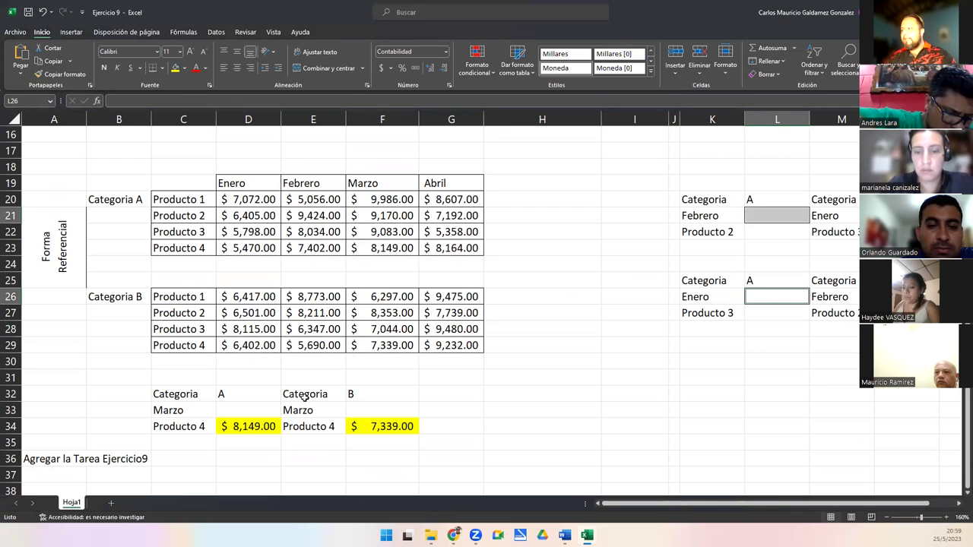
{"action": "left_click_drag", "start_coordinate": [170, 396], "coordinate": [399, 427]}
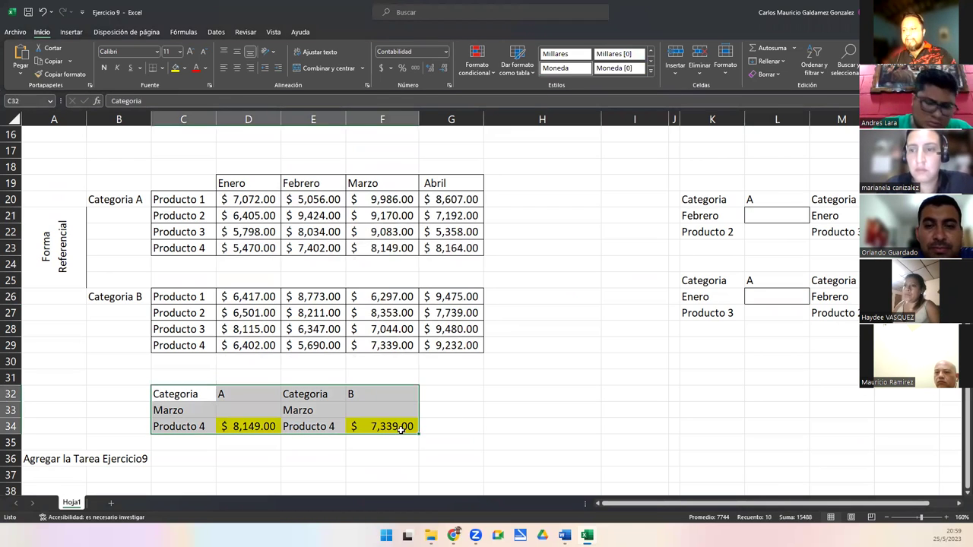
Go over the pending practice blocks in K20:N27 and the empty result cells I3:I5.
{"action": "left_click_drag", "start_coordinate": [704, 199], "coordinate": [898, 313]}
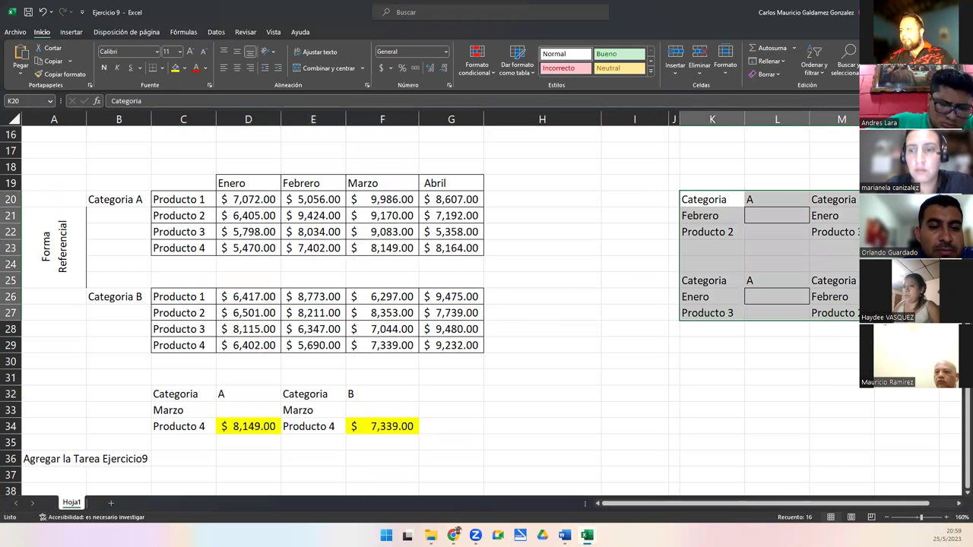
{"action": "scroll", "coordinate": [687, 256], "scroll_direction": "up", "scroll_amount": 5}
{"action": "left_click_drag", "start_coordinate": [625, 165], "coordinate": [631, 198]}
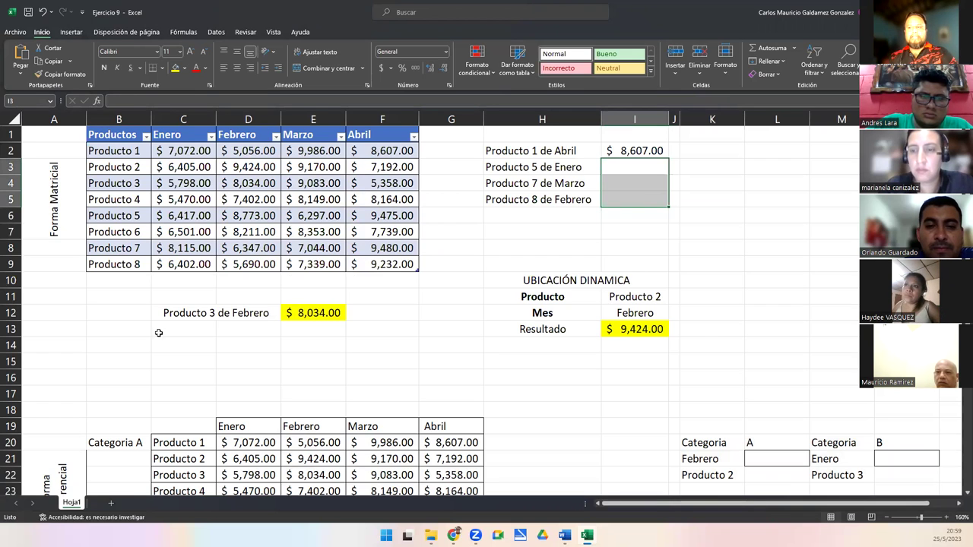
Delete the homework note "Agregar la Tarea Ejercicio9" from cell A36.
{"action": "scroll", "coordinate": [141, 444], "scroll_direction": "down", "scroll_amount": 5}
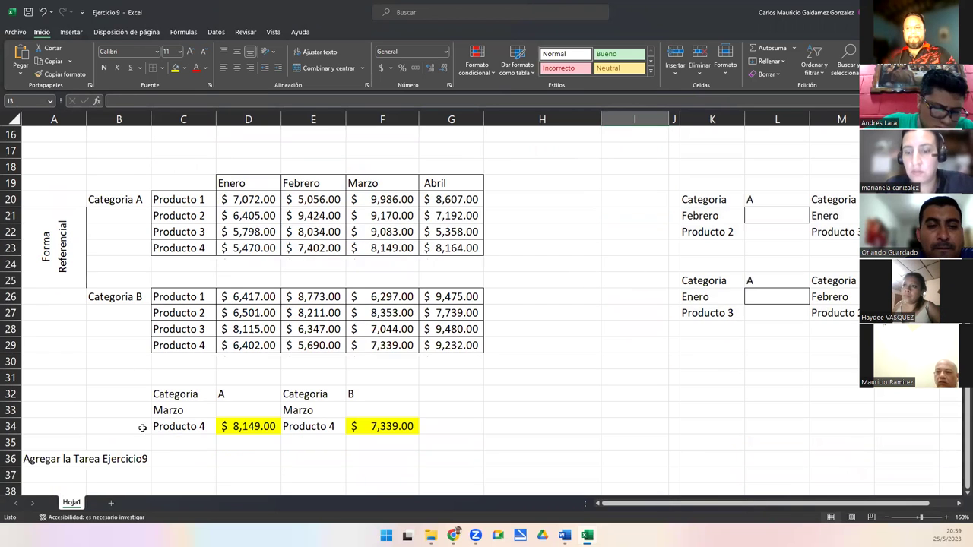
{"action": "left_click", "coordinate": [39, 462]}
{"action": "key", "text": "Delete"}
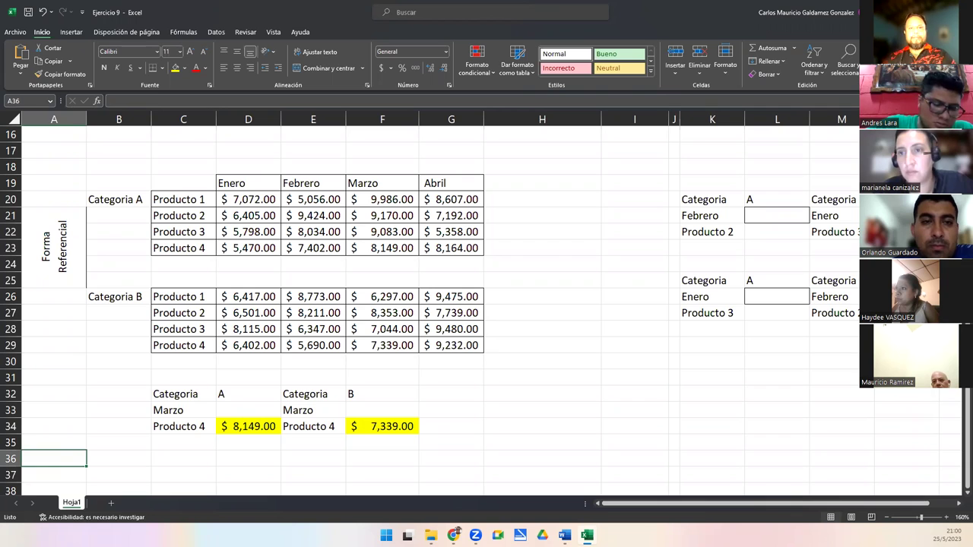
{"action": "left_click", "coordinate": [431, 273]}
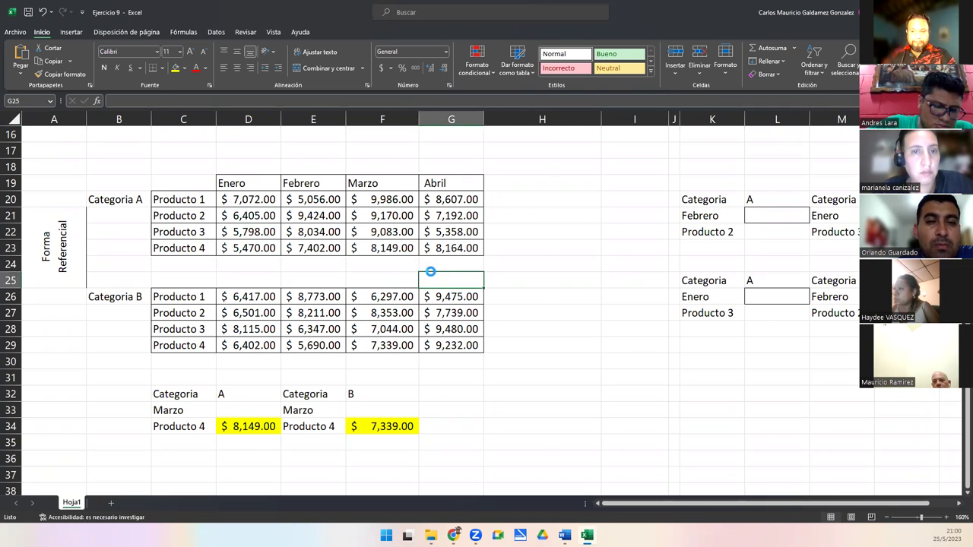
Fill the pending result cells I3:I5 with standard green.
{"action": "scroll", "coordinate": [431, 273], "scroll_direction": "down", "scroll_amount": 1, "text": "ctrl"}
{"action": "scroll", "coordinate": [449, 301], "scroll_direction": "up", "scroll_amount": 4}
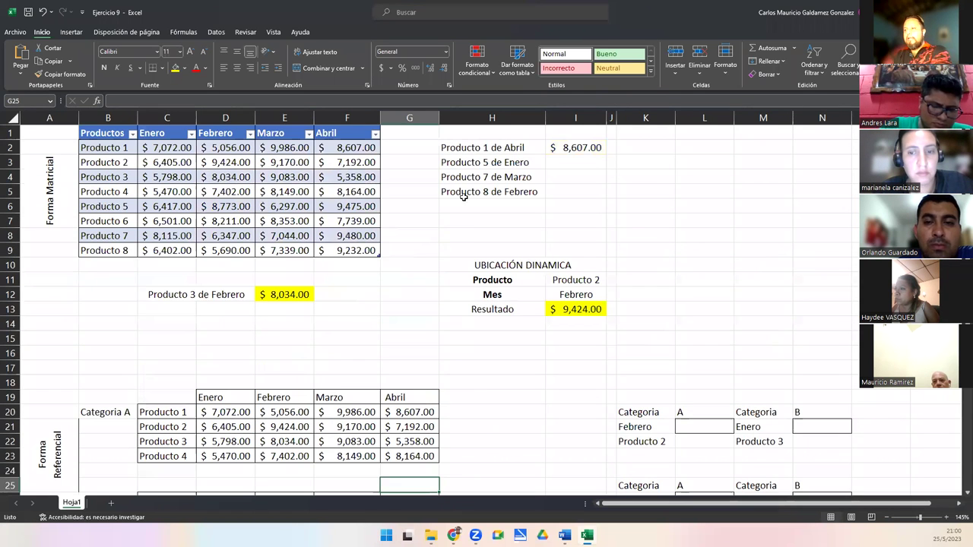
{"action": "left_click_drag", "start_coordinate": [550, 165], "coordinate": [559, 190]}
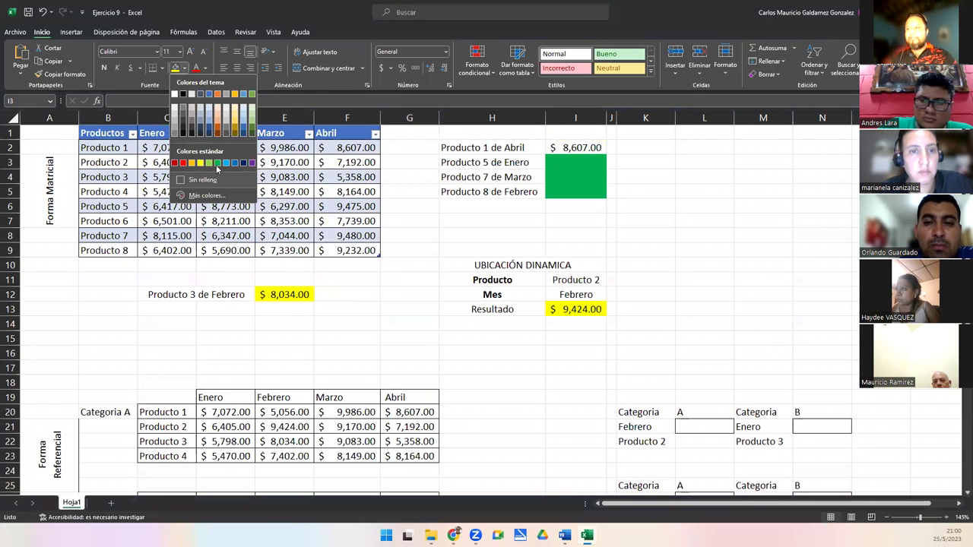
{"action": "left_click", "coordinate": [217, 163]}
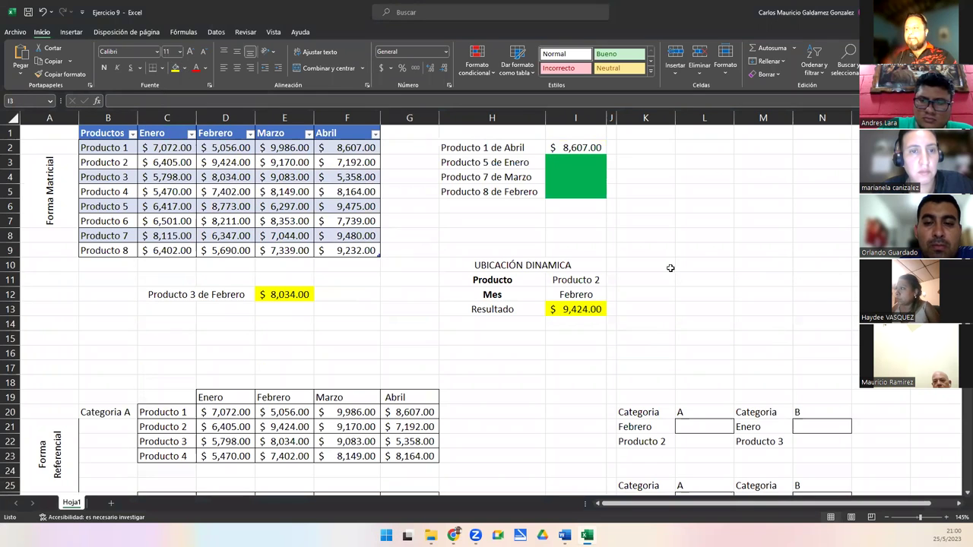
{"action": "left_click", "coordinate": [183, 68]}
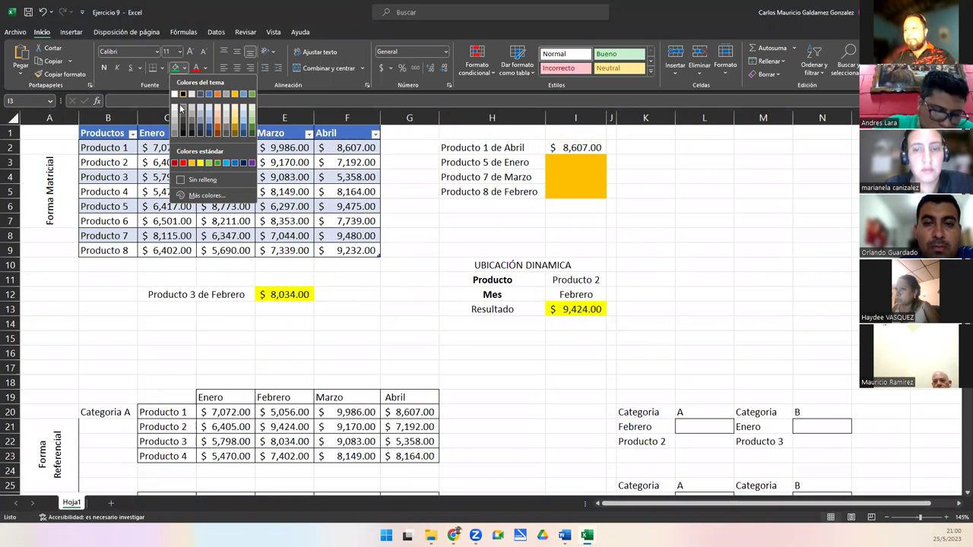
{"action": "left_click", "coordinate": [570, 191]}
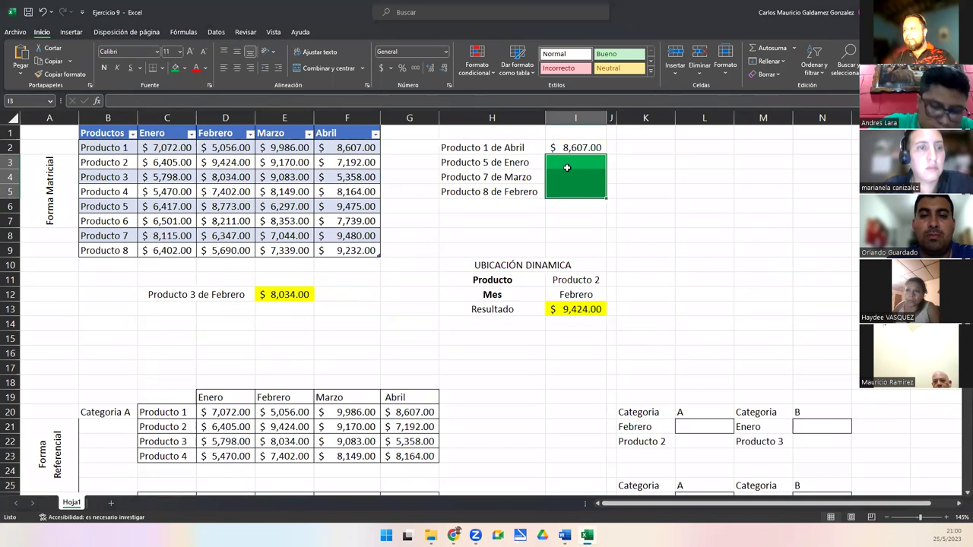
{"action": "left_click", "coordinate": [563, 162]}
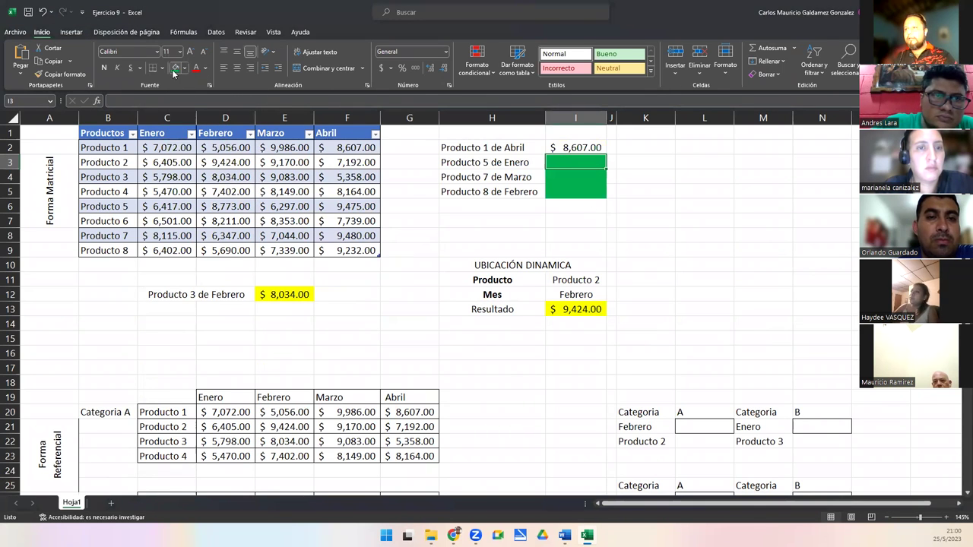
Apply the same green fill to the four pending reference-form cells L21, N21, L26 and N26.
{"action": "scroll", "coordinate": [703, 283], "scroll_direction": "down", "scroll_amount": 5}
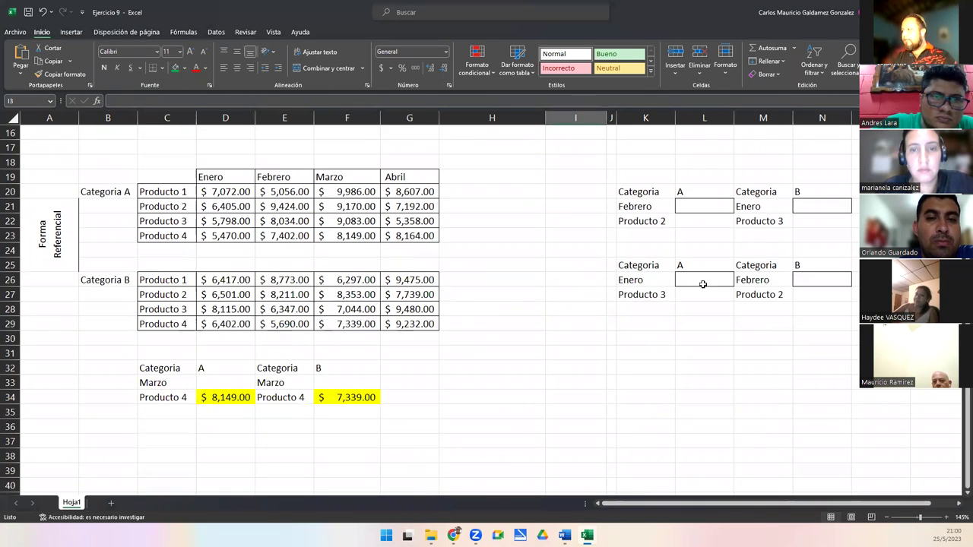
{"action": "left_click", "coordinate": [692, 212]}
{"action": "left_click", "coordinate": [700, 279], "text": "ctrl"}
{"action": "left_click", "coordinate": [809, 280], "text": "ctrl"}
{"action": "left_click", "coordinate": [821, 205], "text": "ctrl"}
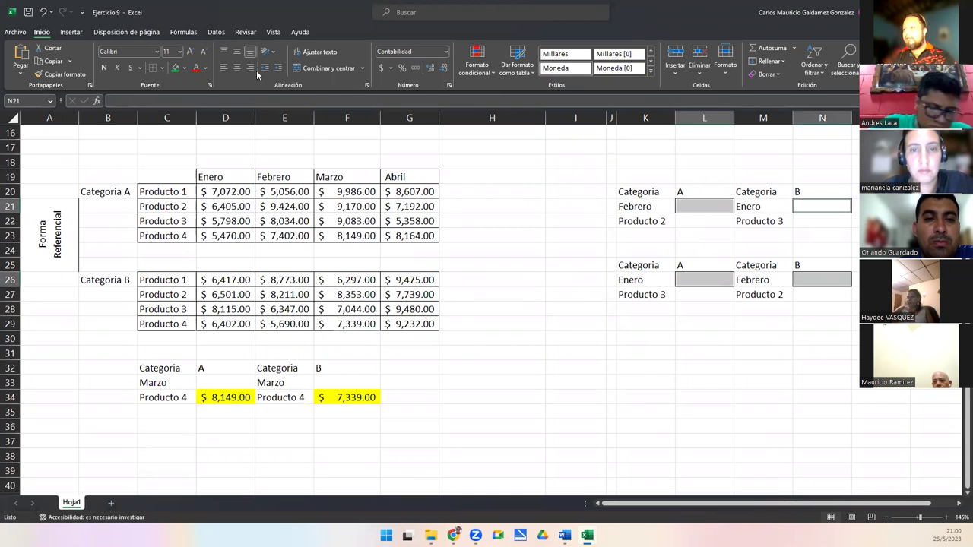
{"action": "left_click", "coordinate": [175, 67]}
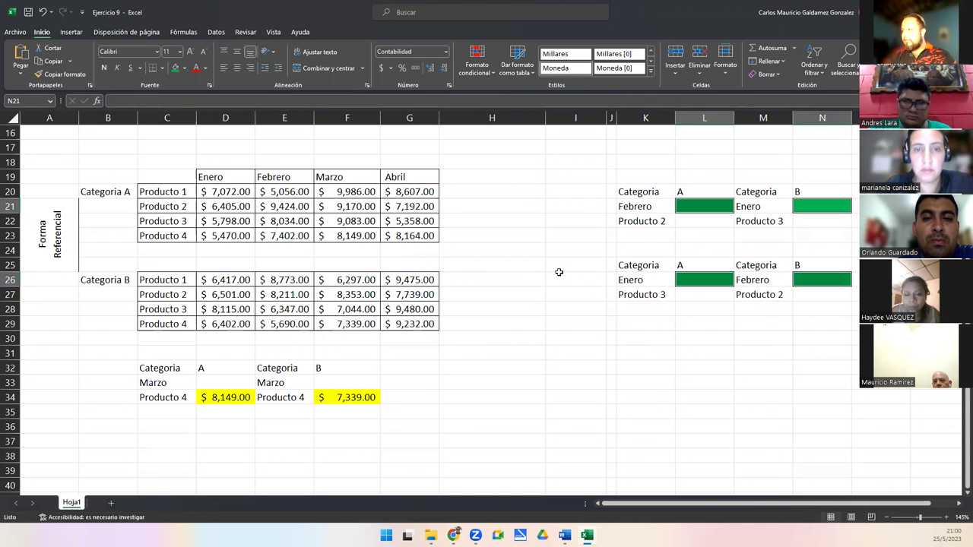
Add all borders to the green result cells I3:I5.
{"action": "scroll", "coordinate": [559, 272], "scroll_direction": "up", "scroll_amount": 5}
{"action": "scroll", "coordinate": [557, 273], "scroll_direction": "down", "scroll_amount": 2, "text": "ctrl"}
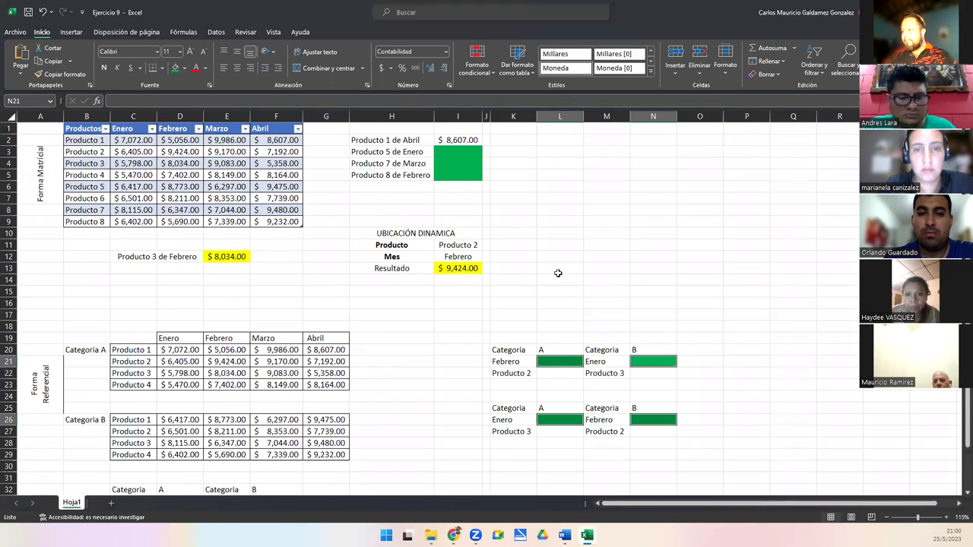
{"action": "left_click_drag", "start_coordinate": [463, 156], "coordinate": [462, 175]}
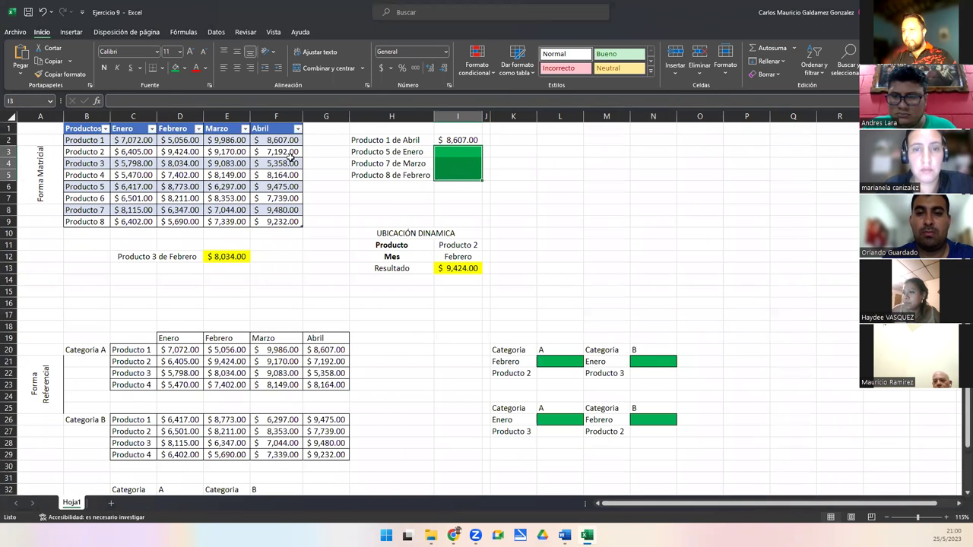
{"action": "left_click", "coordinate": [162, 68]}
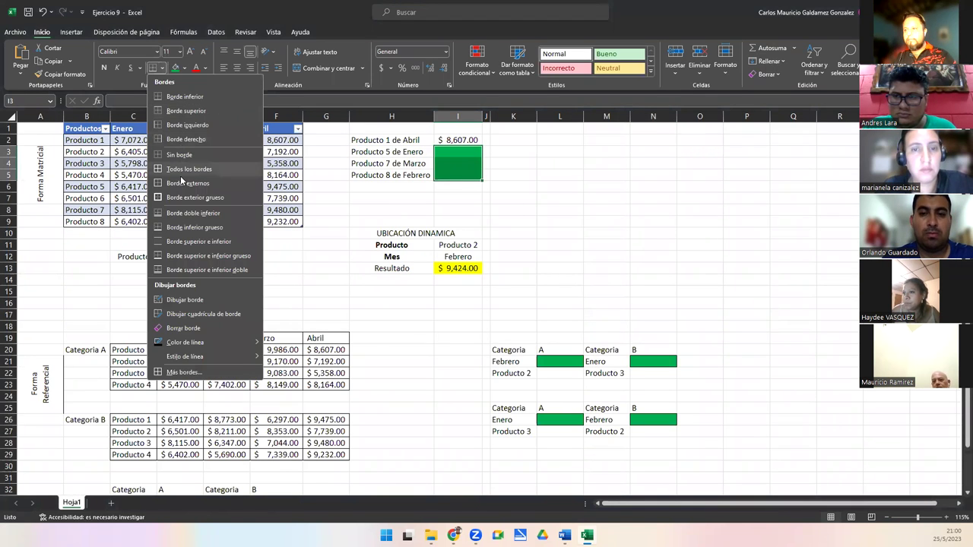
{"action": "left_click", "coordinate": [190, 169]}
{"action": "left_click", "coordinate": [458, 164]}
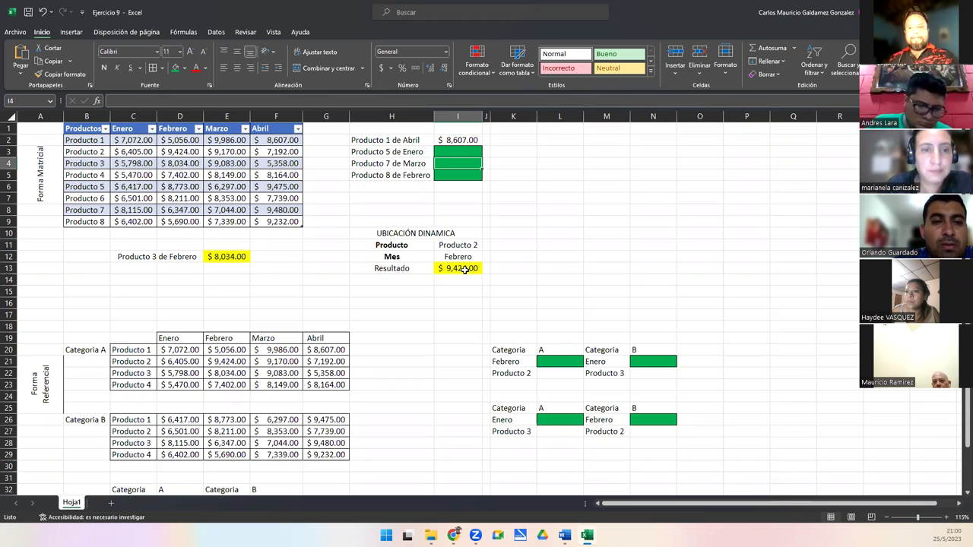
Review the solved INDICE examples in E12 (Producto 3 de Febrero) and I13 (UBICACIÓN DINAMICA).
{"action": "left_click", "coordinate": [384, 282]}
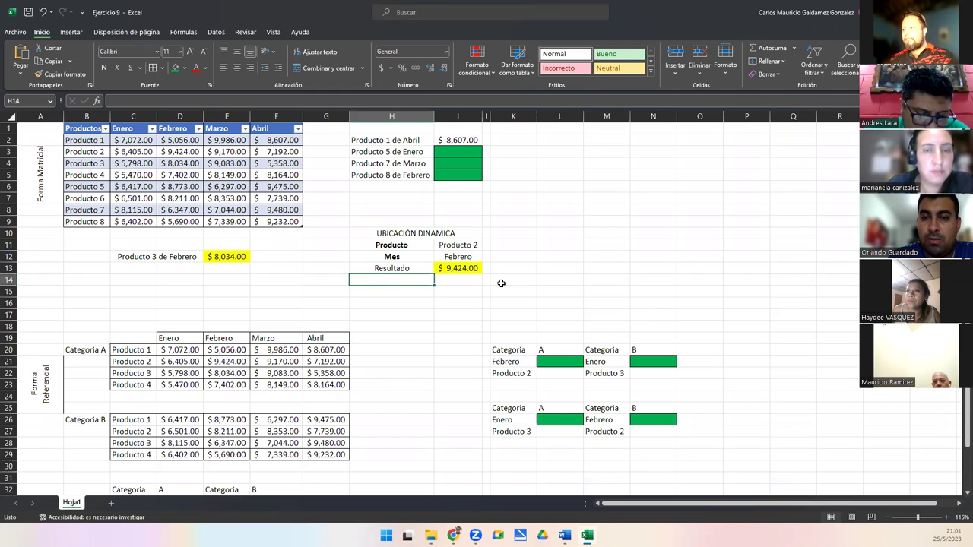
{"action": "left_click", "coordinate": [440, 270]}
{"action": "left_click", "coordinate": [228, 258]}
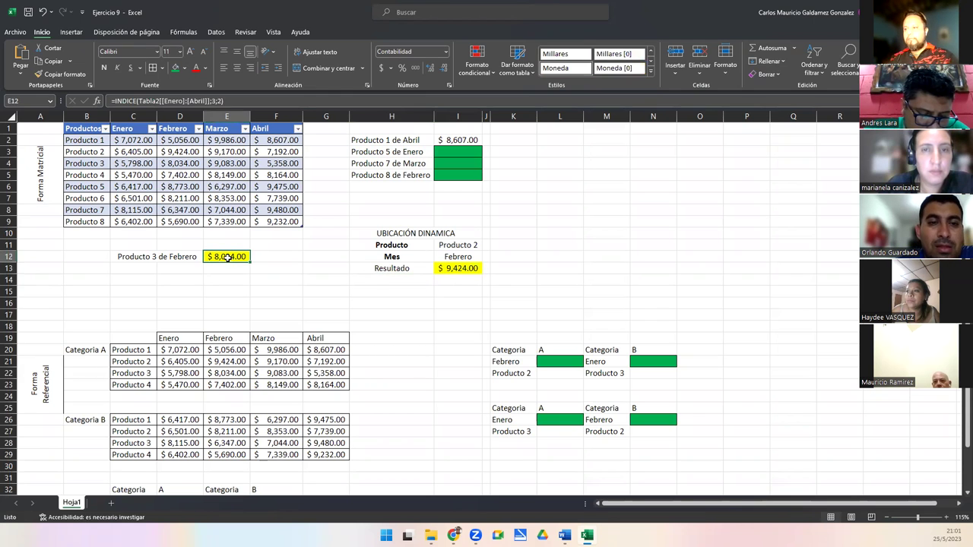
{"action": "left_click", "coordinate": [456, 270], "text": "ctrl"}
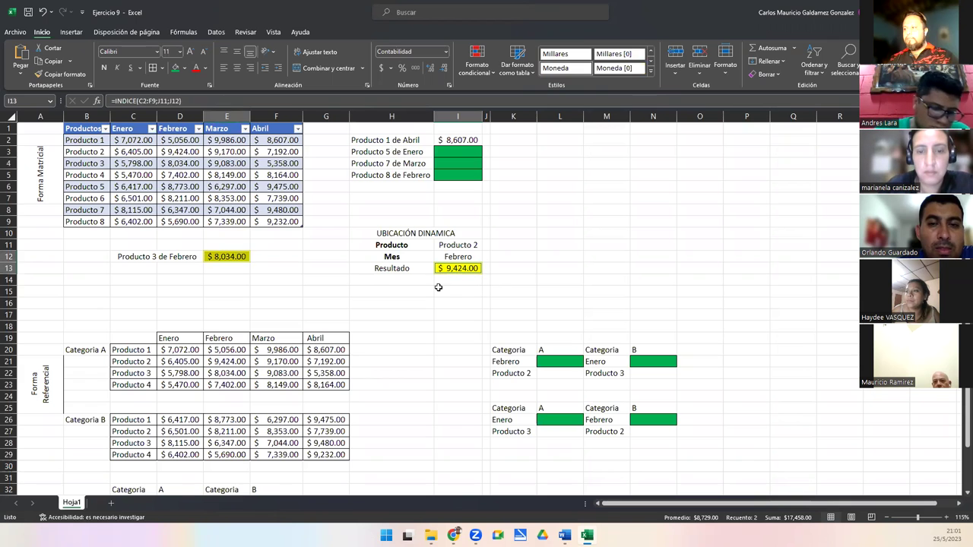
{"action": "left_click", "coordinate": [438, 287]}
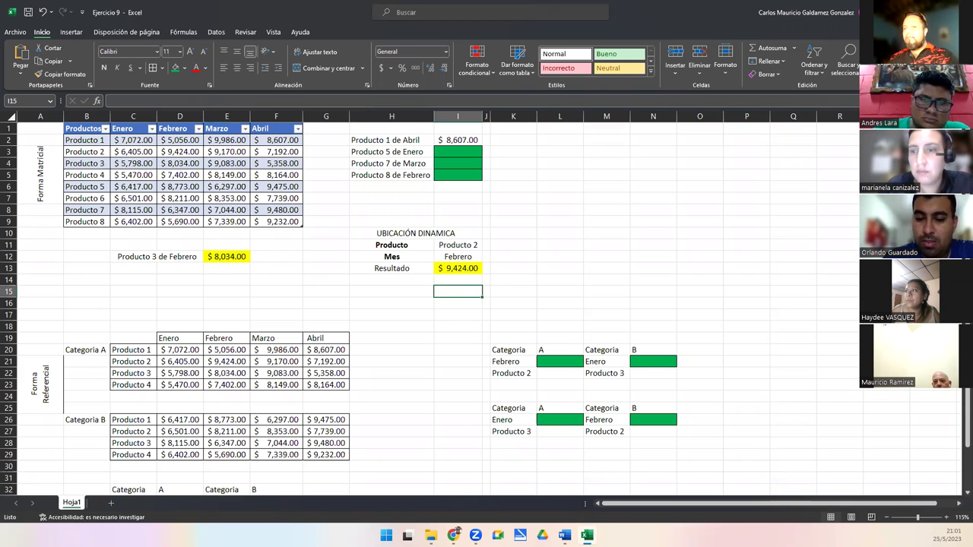
Switch to the slide presentation and advance from the questions slide to the following one.
{"action": "key", "text": "alt+Tab"}
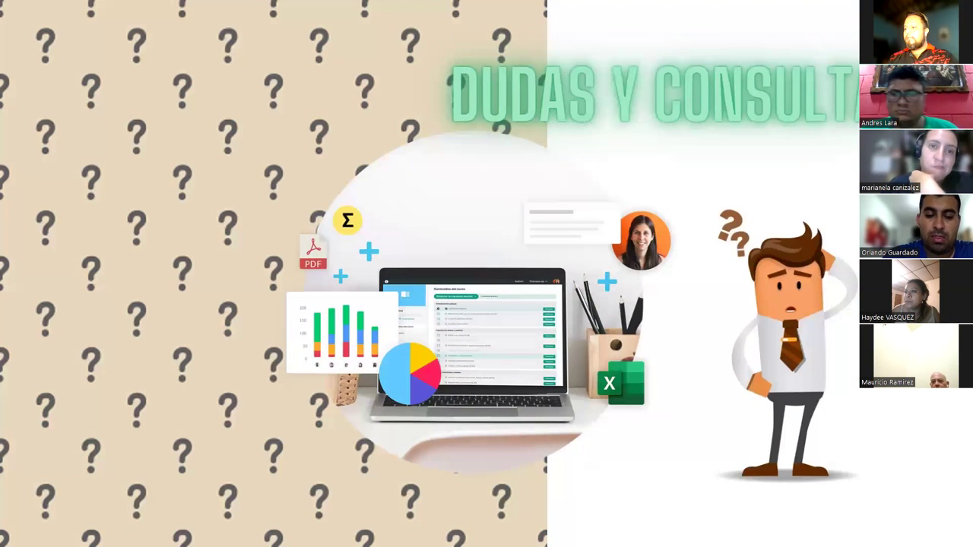
{"action": "key", "text": "Right"}
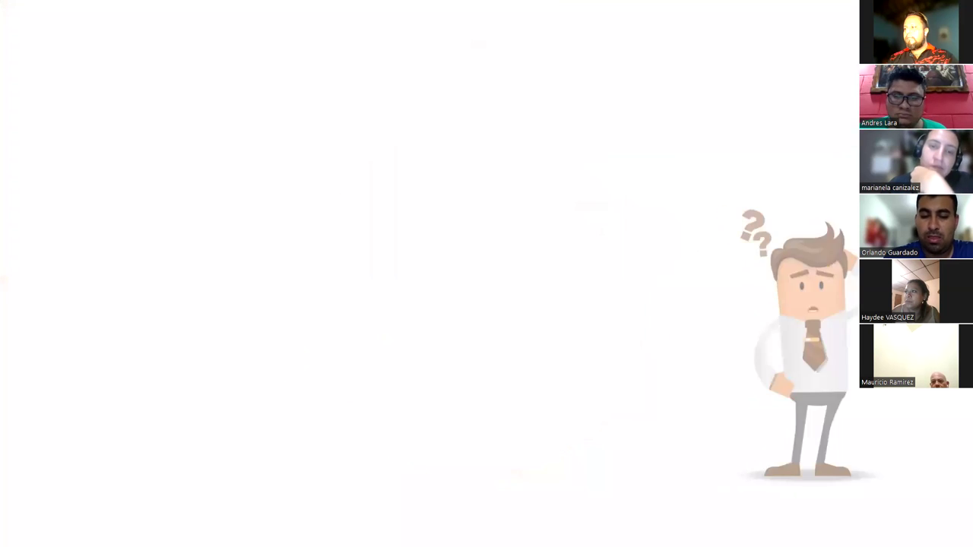